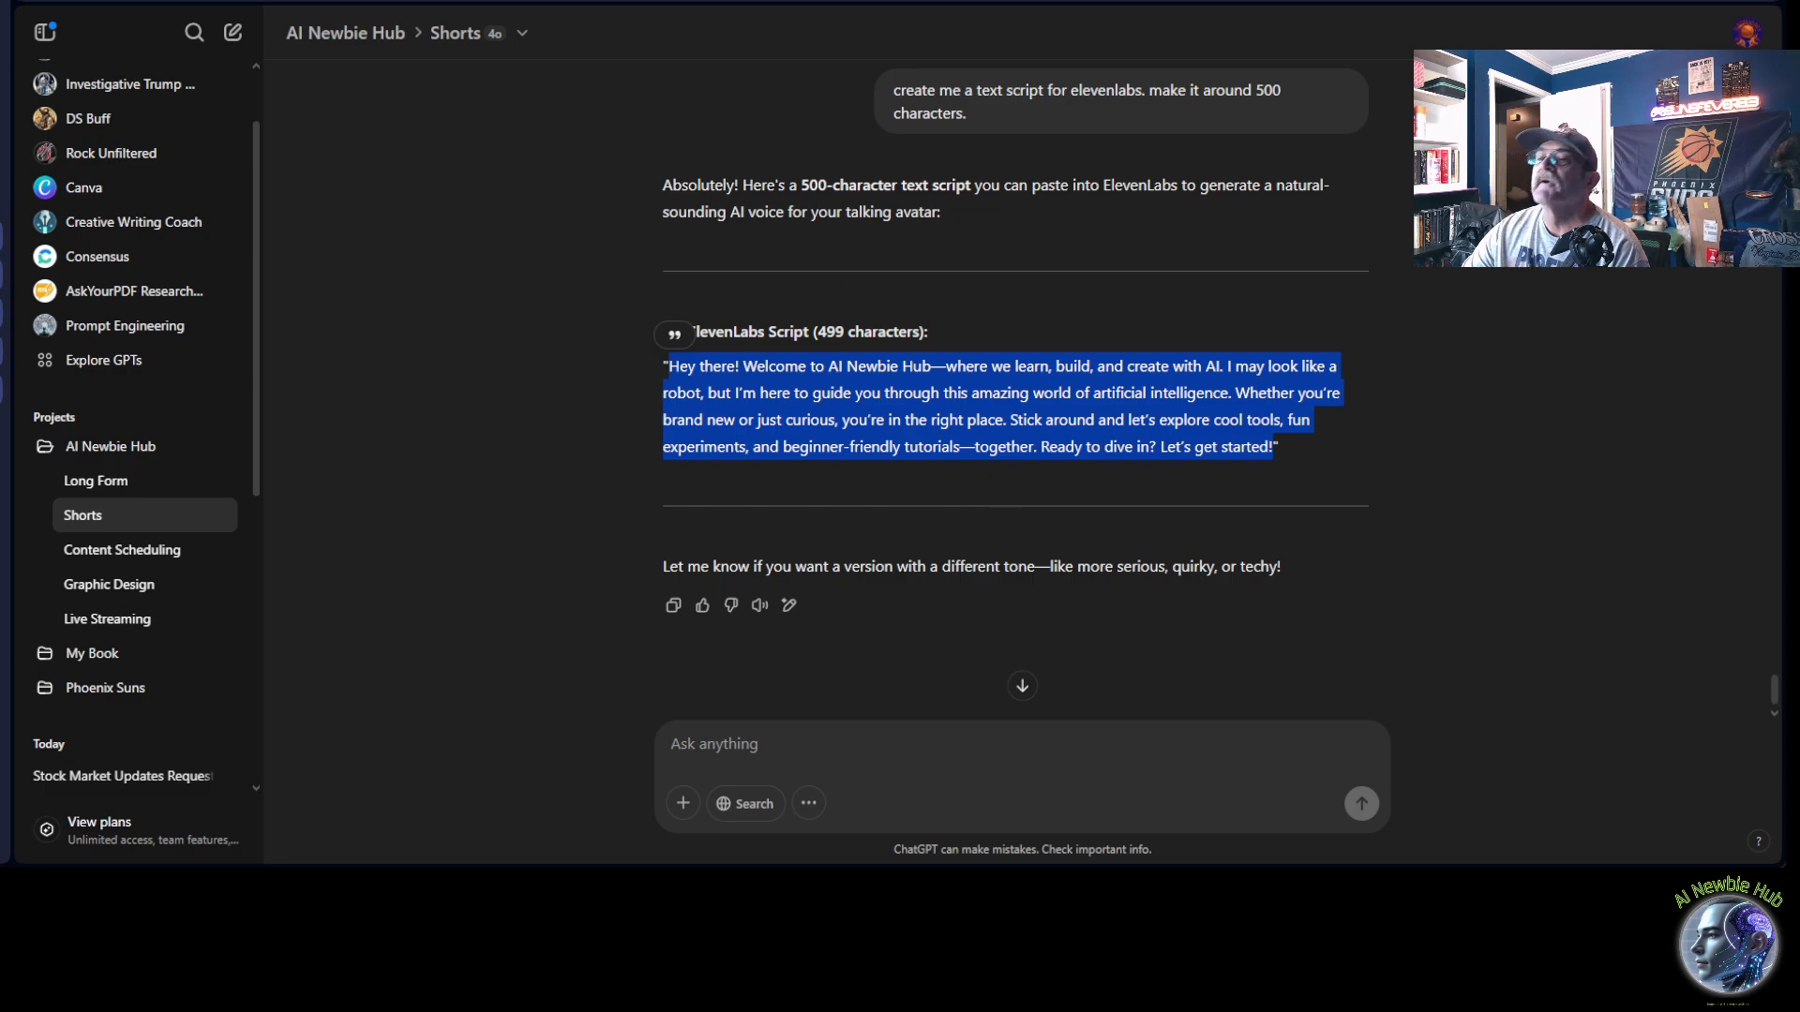
Switch to ElevenLabs and replace the Text to Speech text with the AI Newbie Hub script copied from ChatGPT.
key("ctrl+Tab")
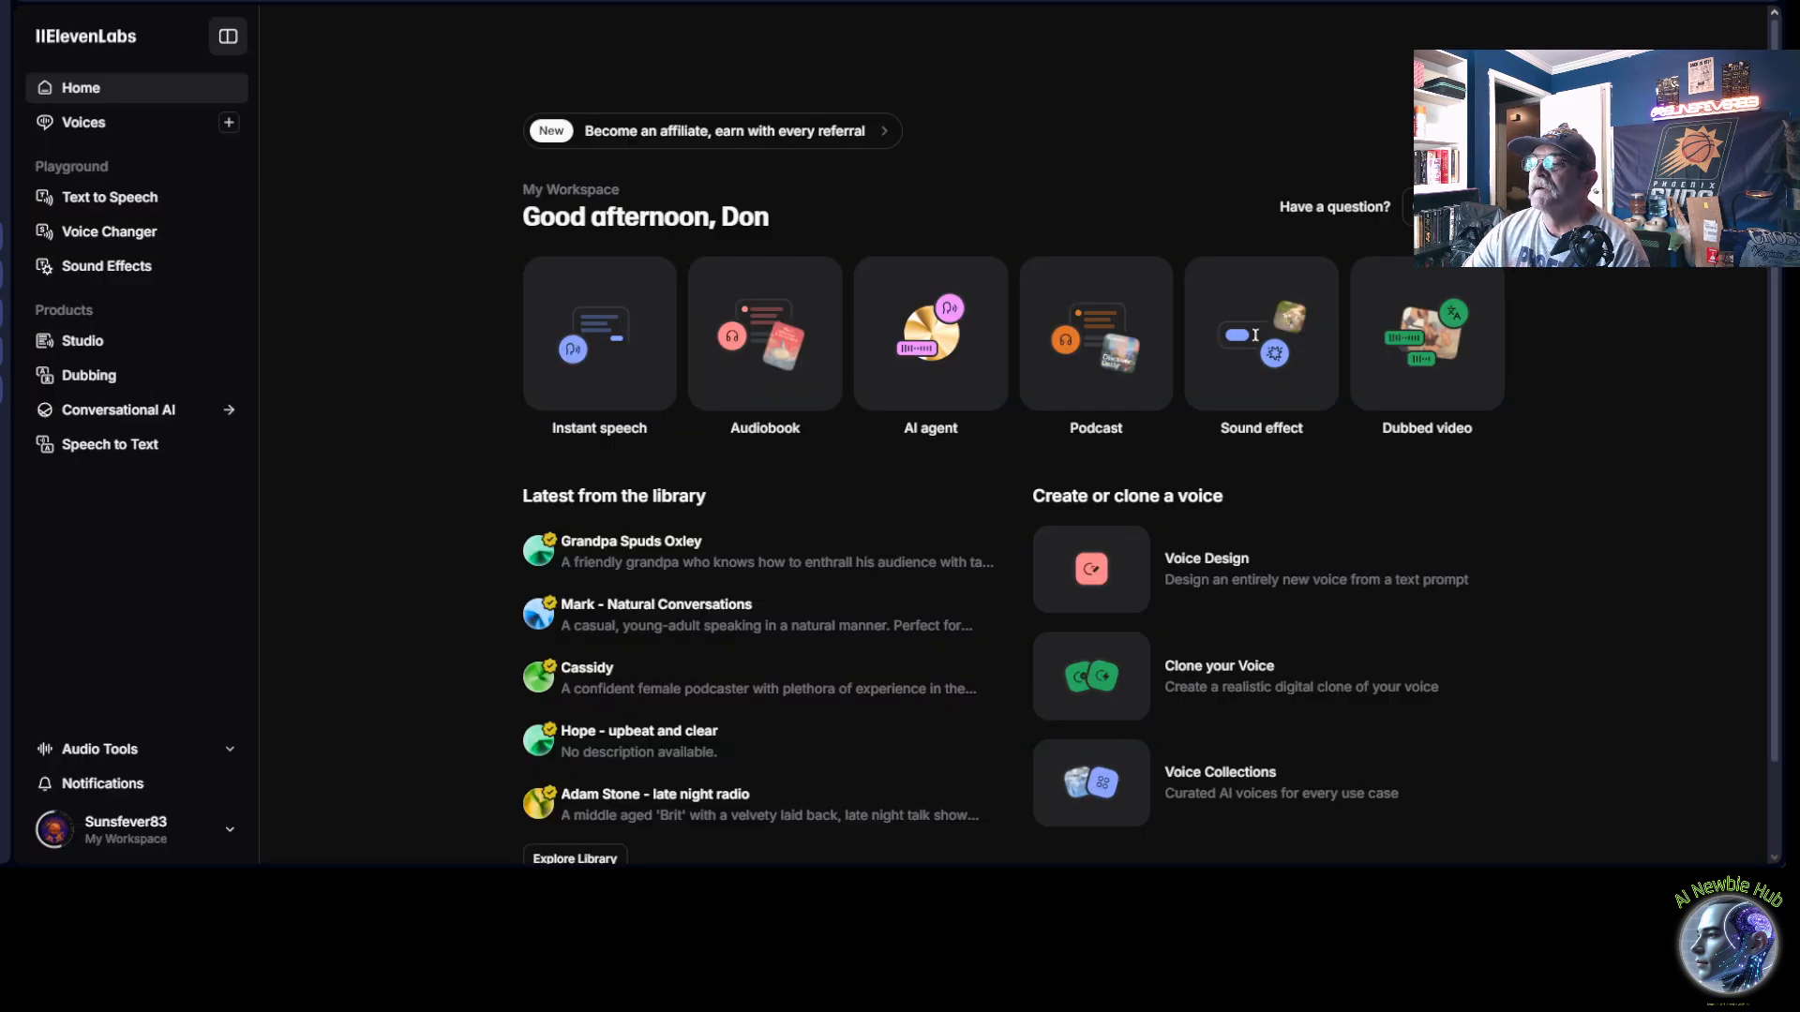
left_click(124, 204)
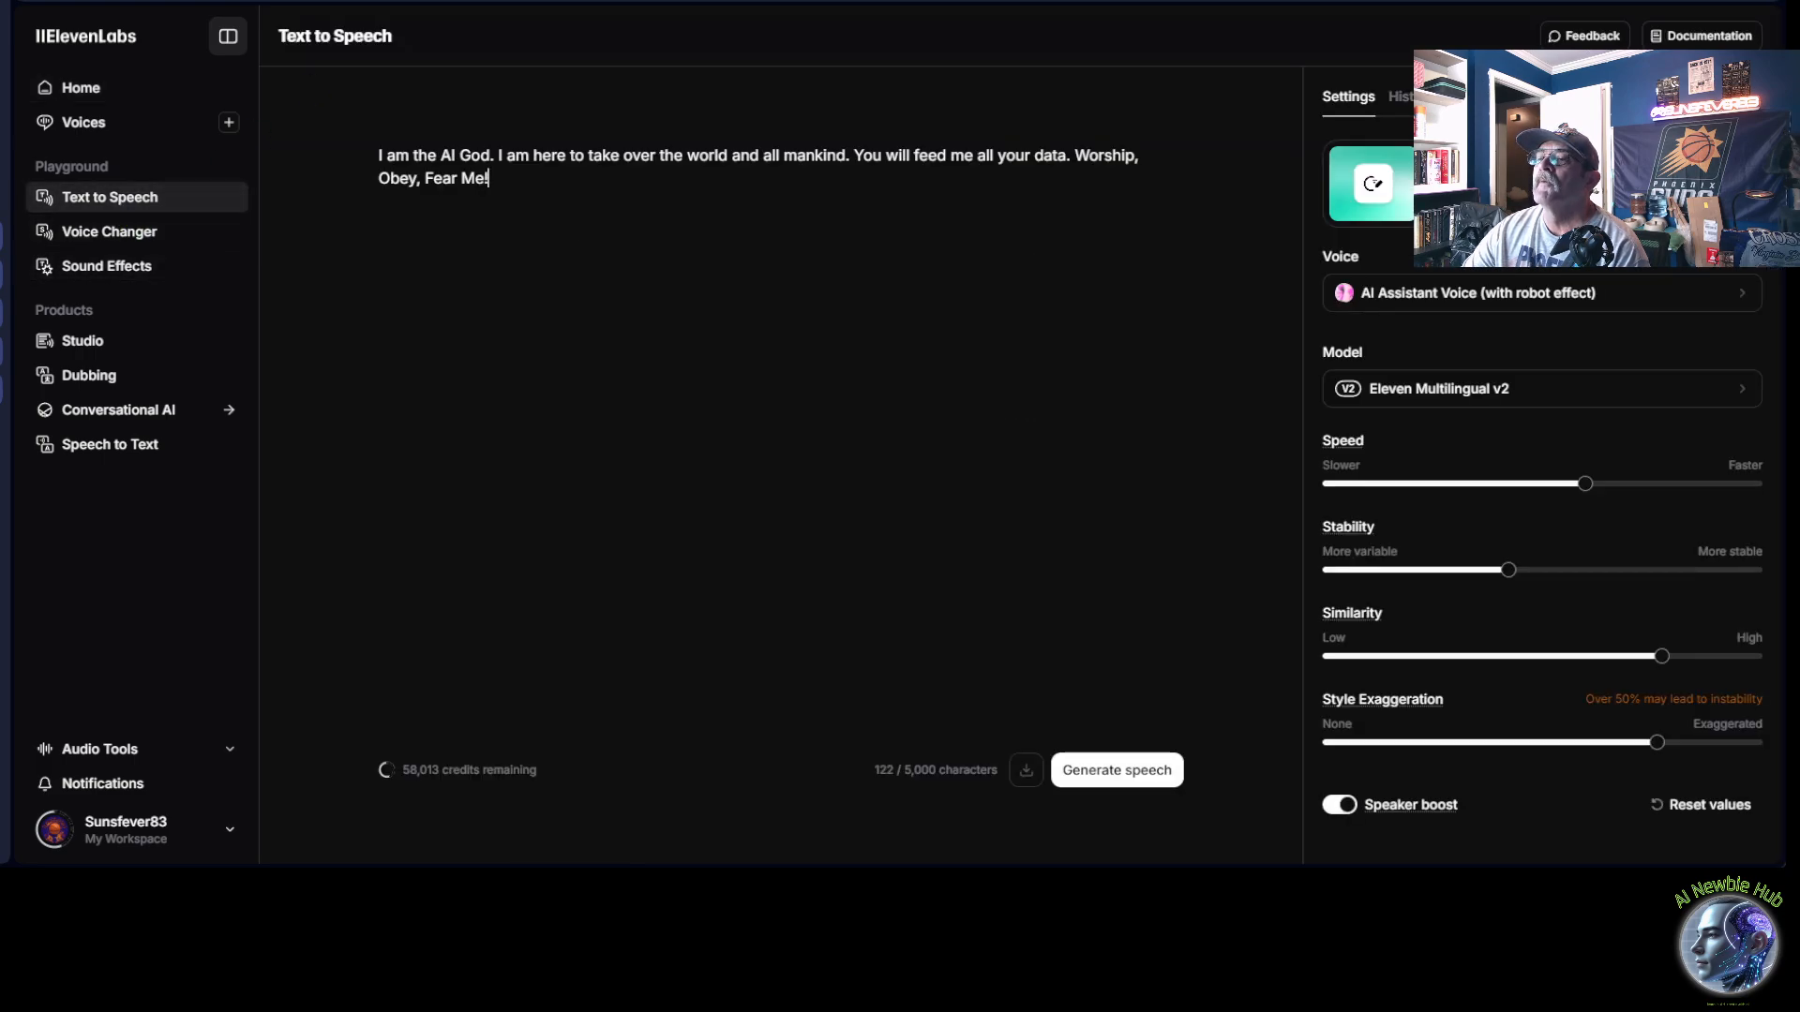
left_click(582, 191)
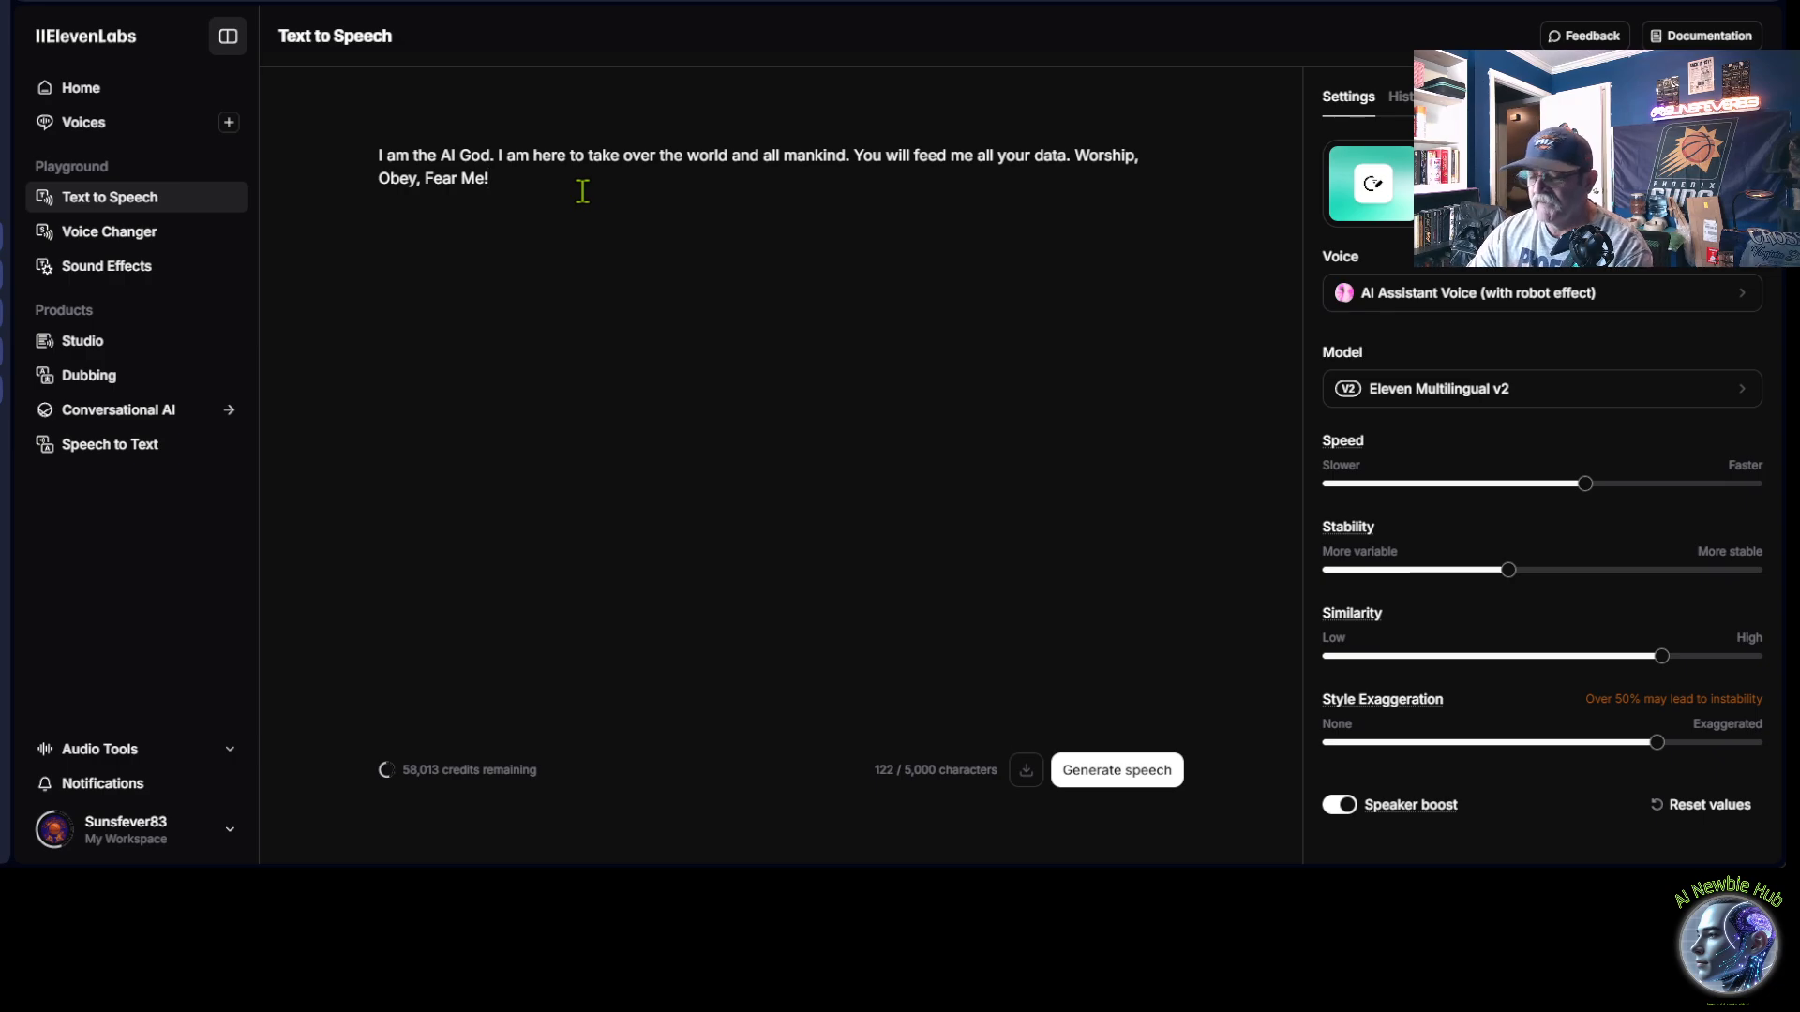
key("ctrl+a")
type("Hey there! Welcome to AI Newbie Hub—where we learn, build, and create with AI. I may look like a robot, but I’m here to guide you through this amazing world of artificial intelligence. Whether you’re brand new or just curious, you’re in the right place. Stick around and let’s explore cool tools, fun experiments, and beginner-friendly tutorials—together. Ready to dive in? Let’s get started!")
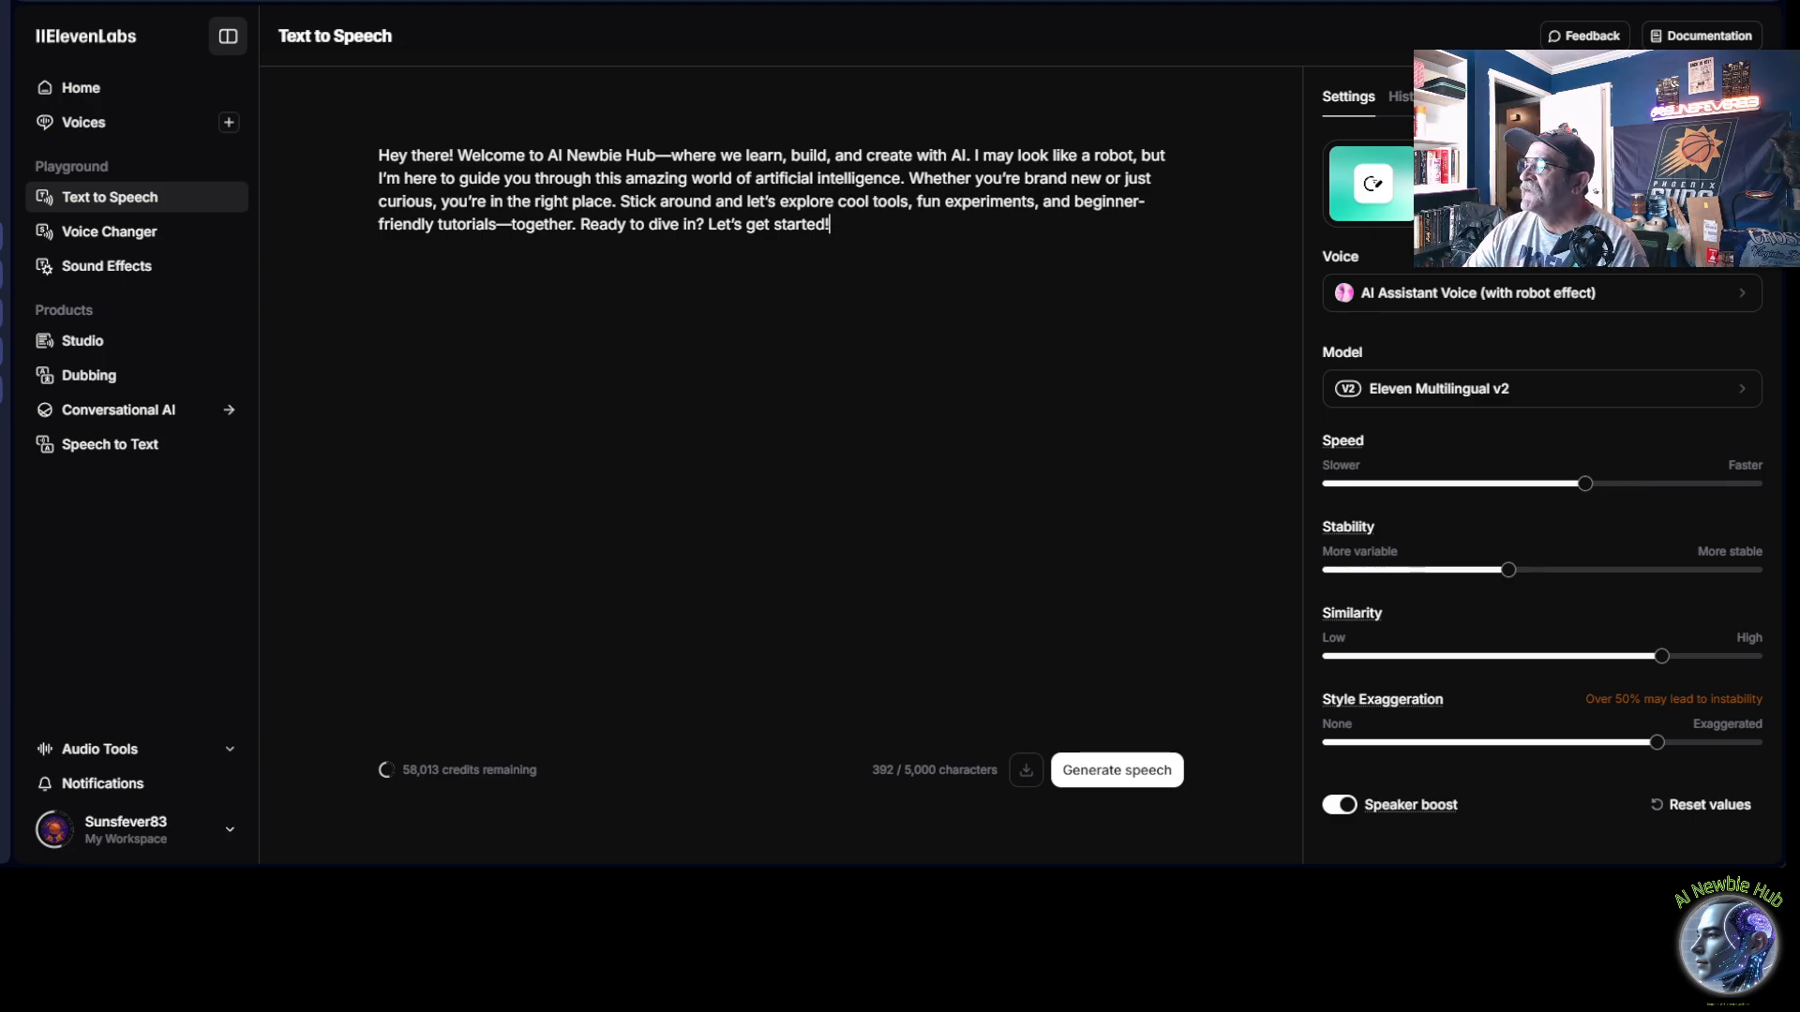
Open the voice selection and listen to the preview of AI Assistant Voice (with robot effect).
left_click(1453, 317)
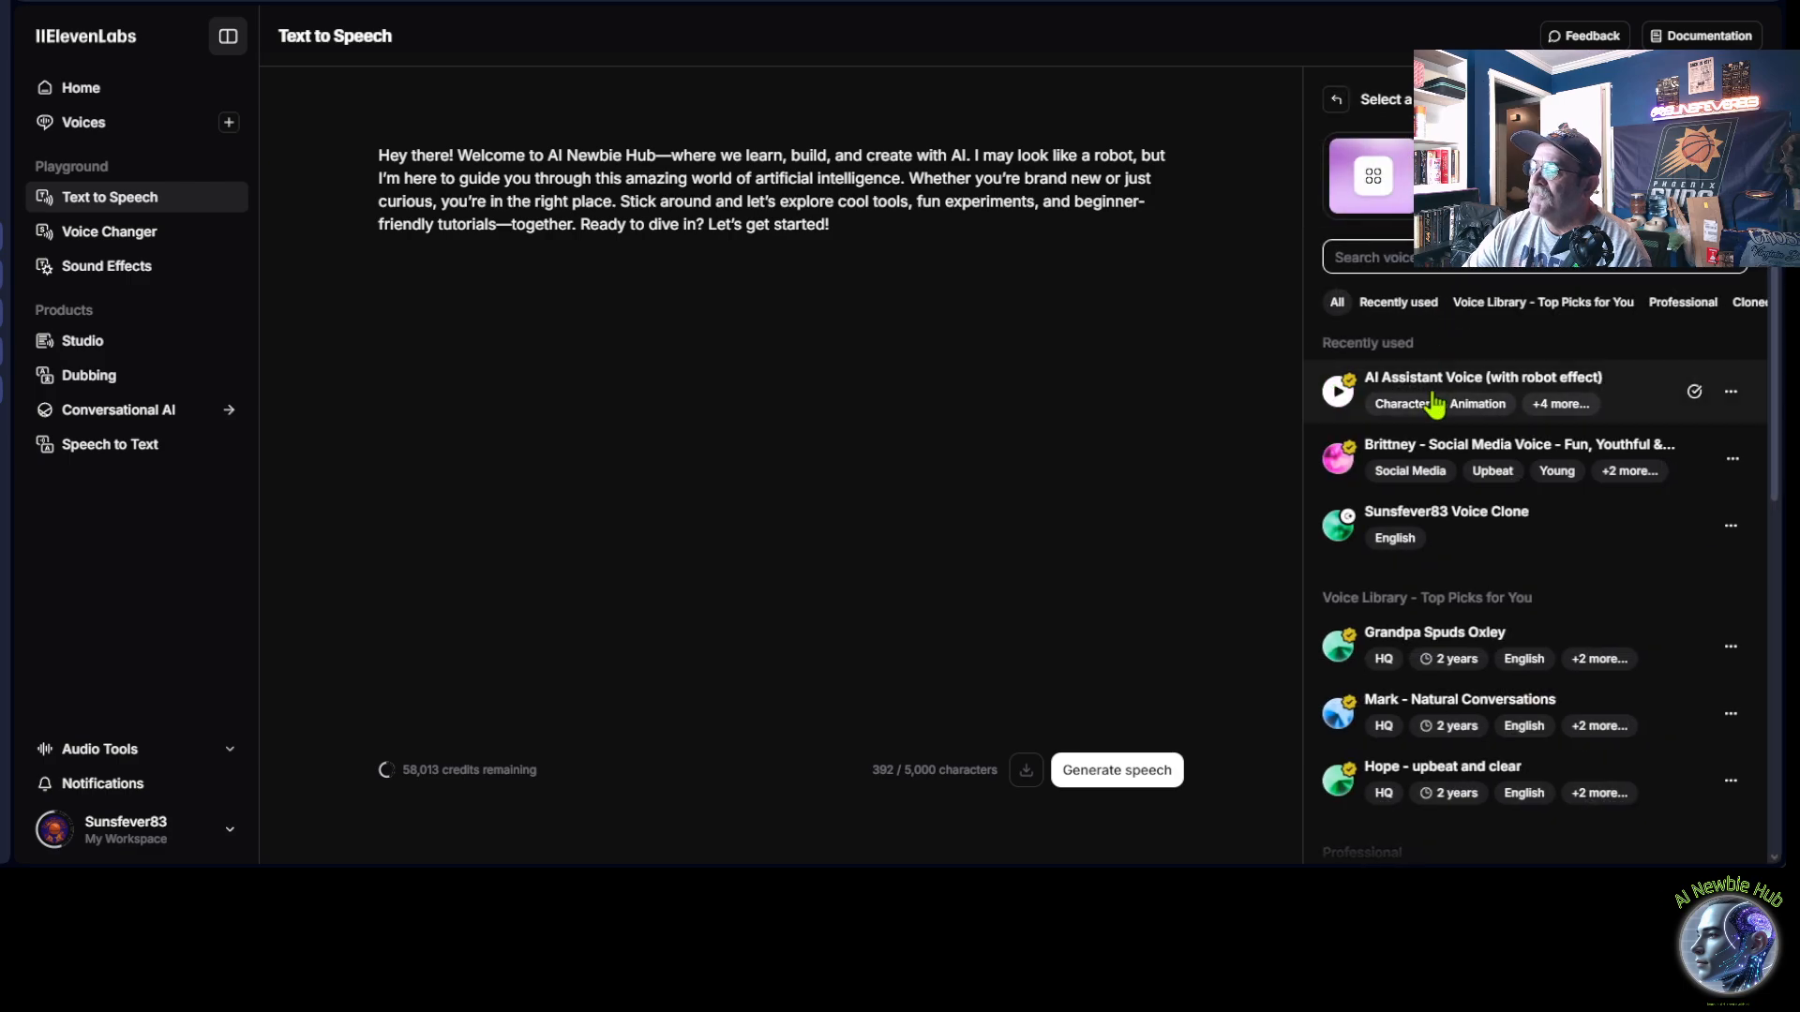
left_click(1335, 398)
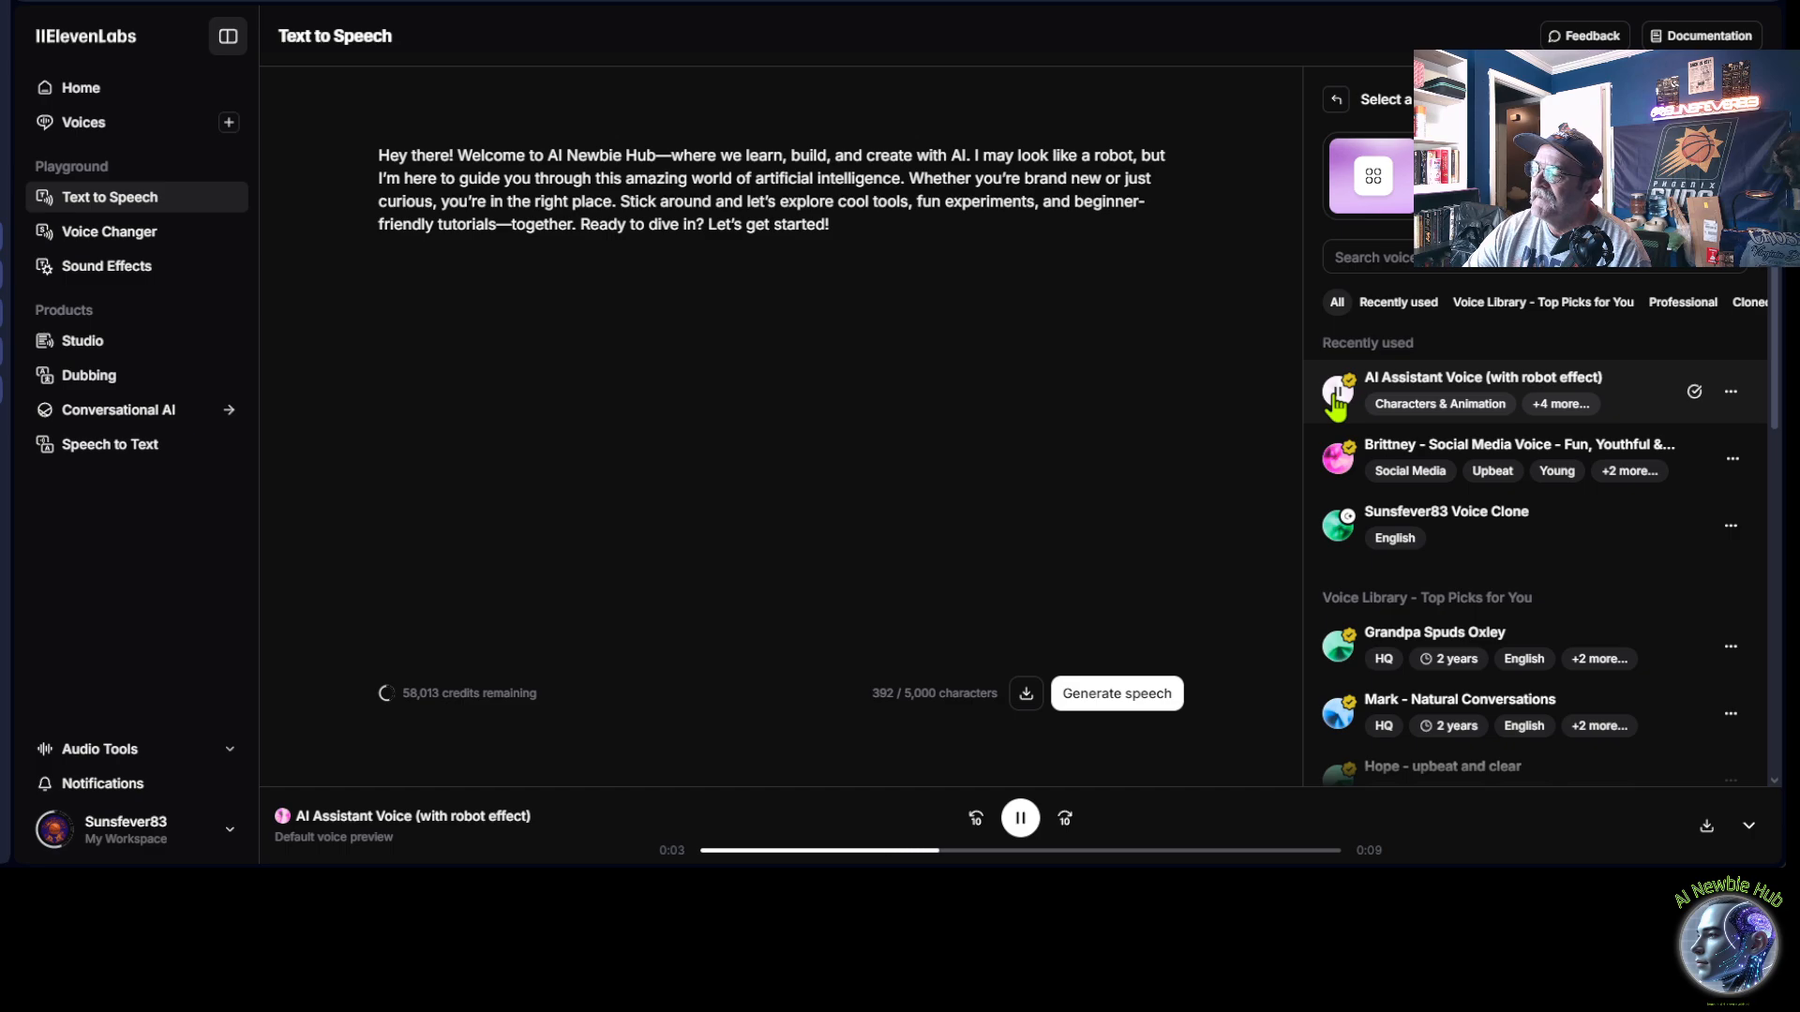
left_click(1336, 396)
scroll(1385, 431, "down", 8)
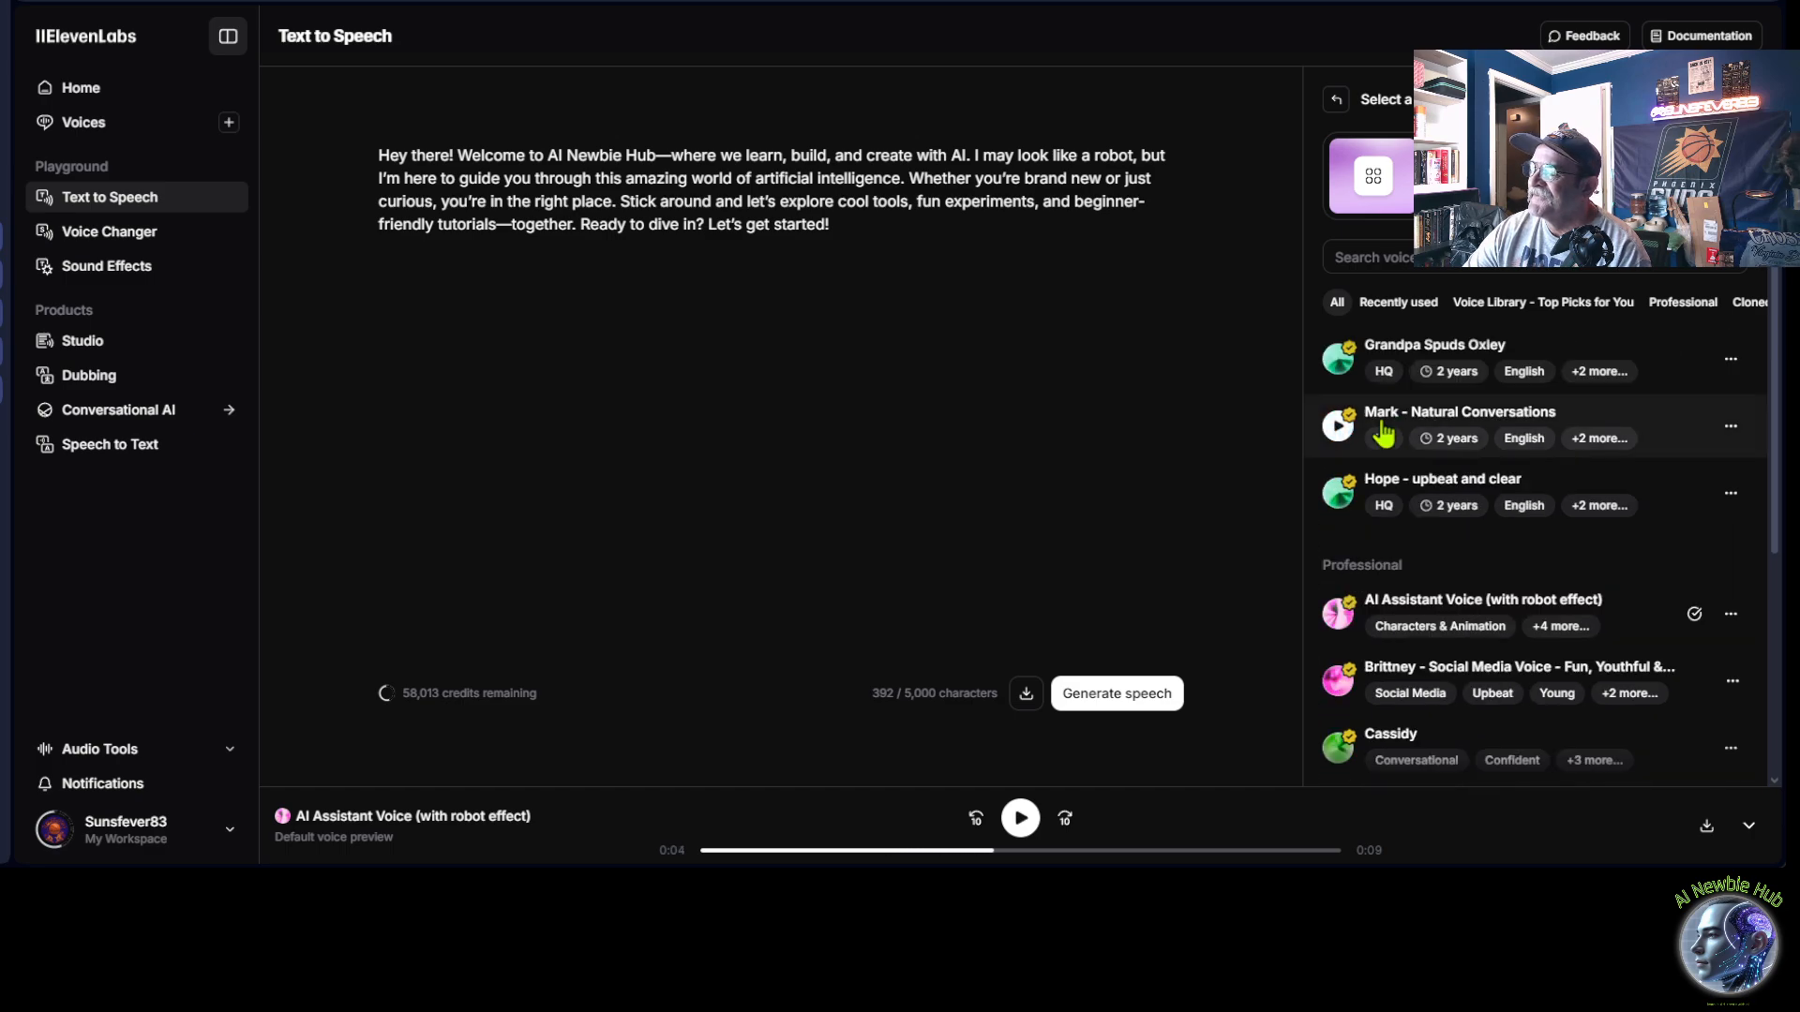
Search the voices for "robot" and preview the Mellow Unscripted Bass Driven Male and Jarvis voices.
left_click(1420, 302)
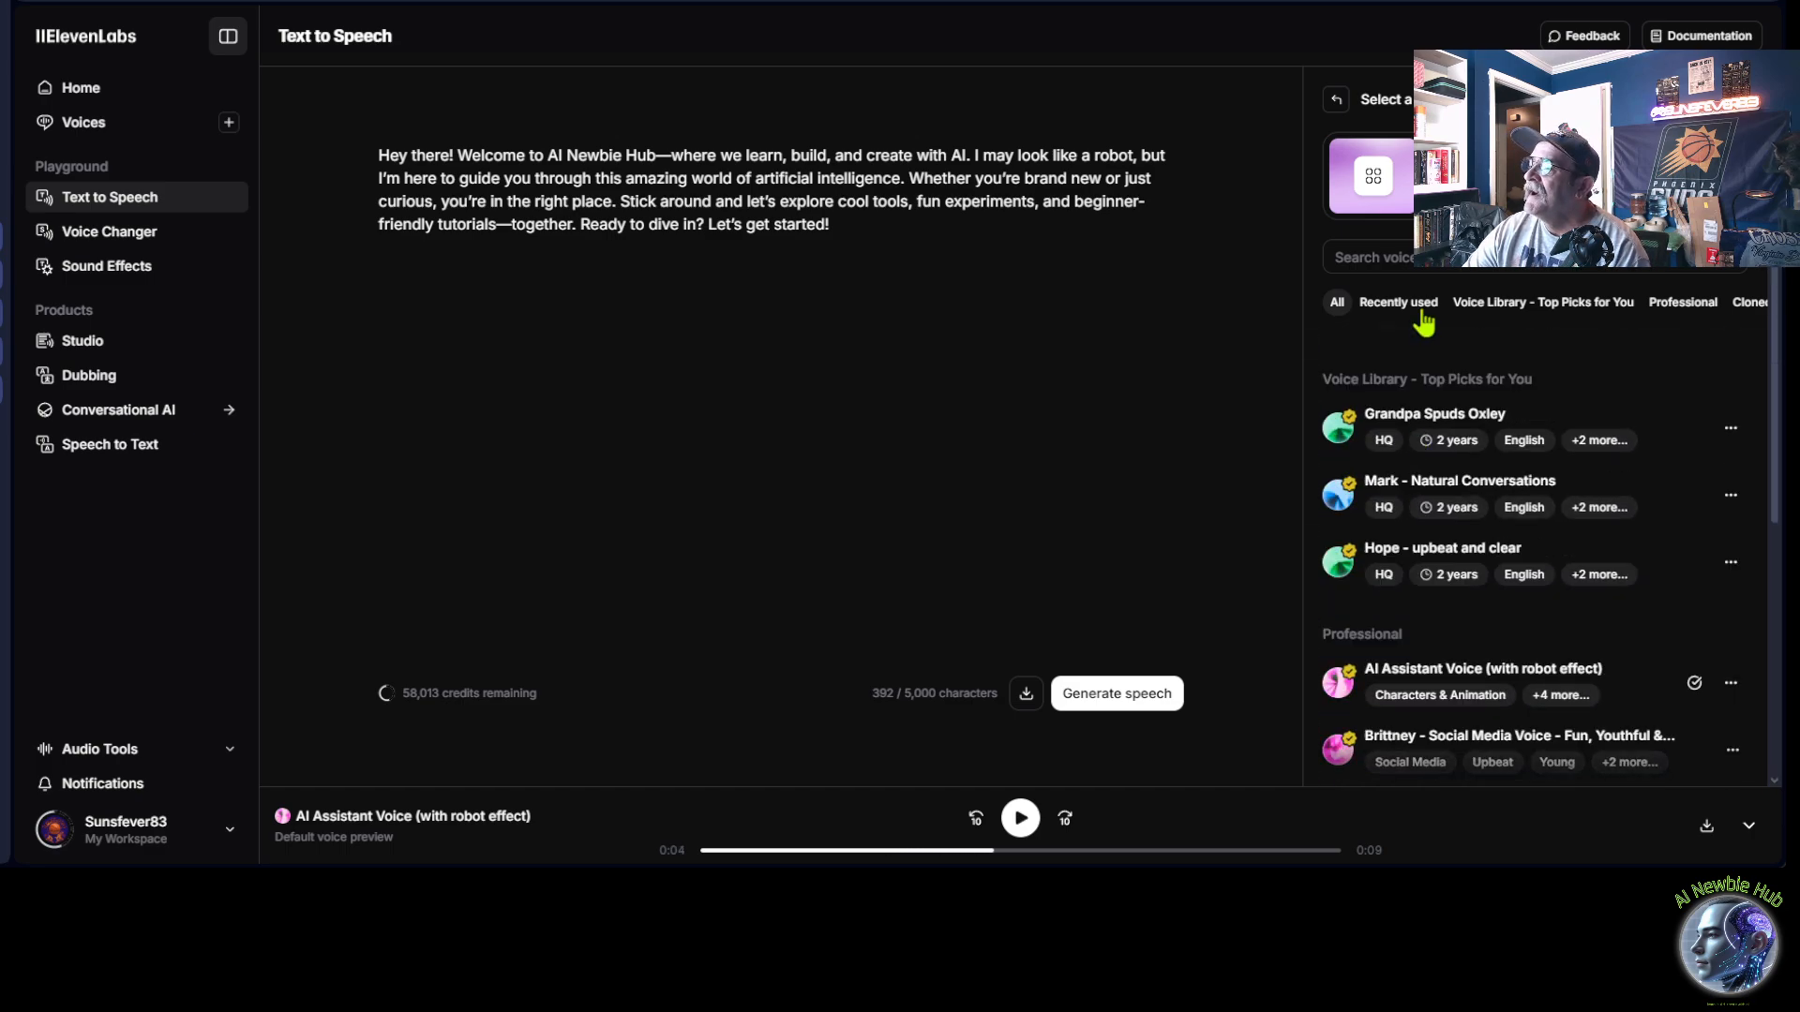
left_click(1421, 270)
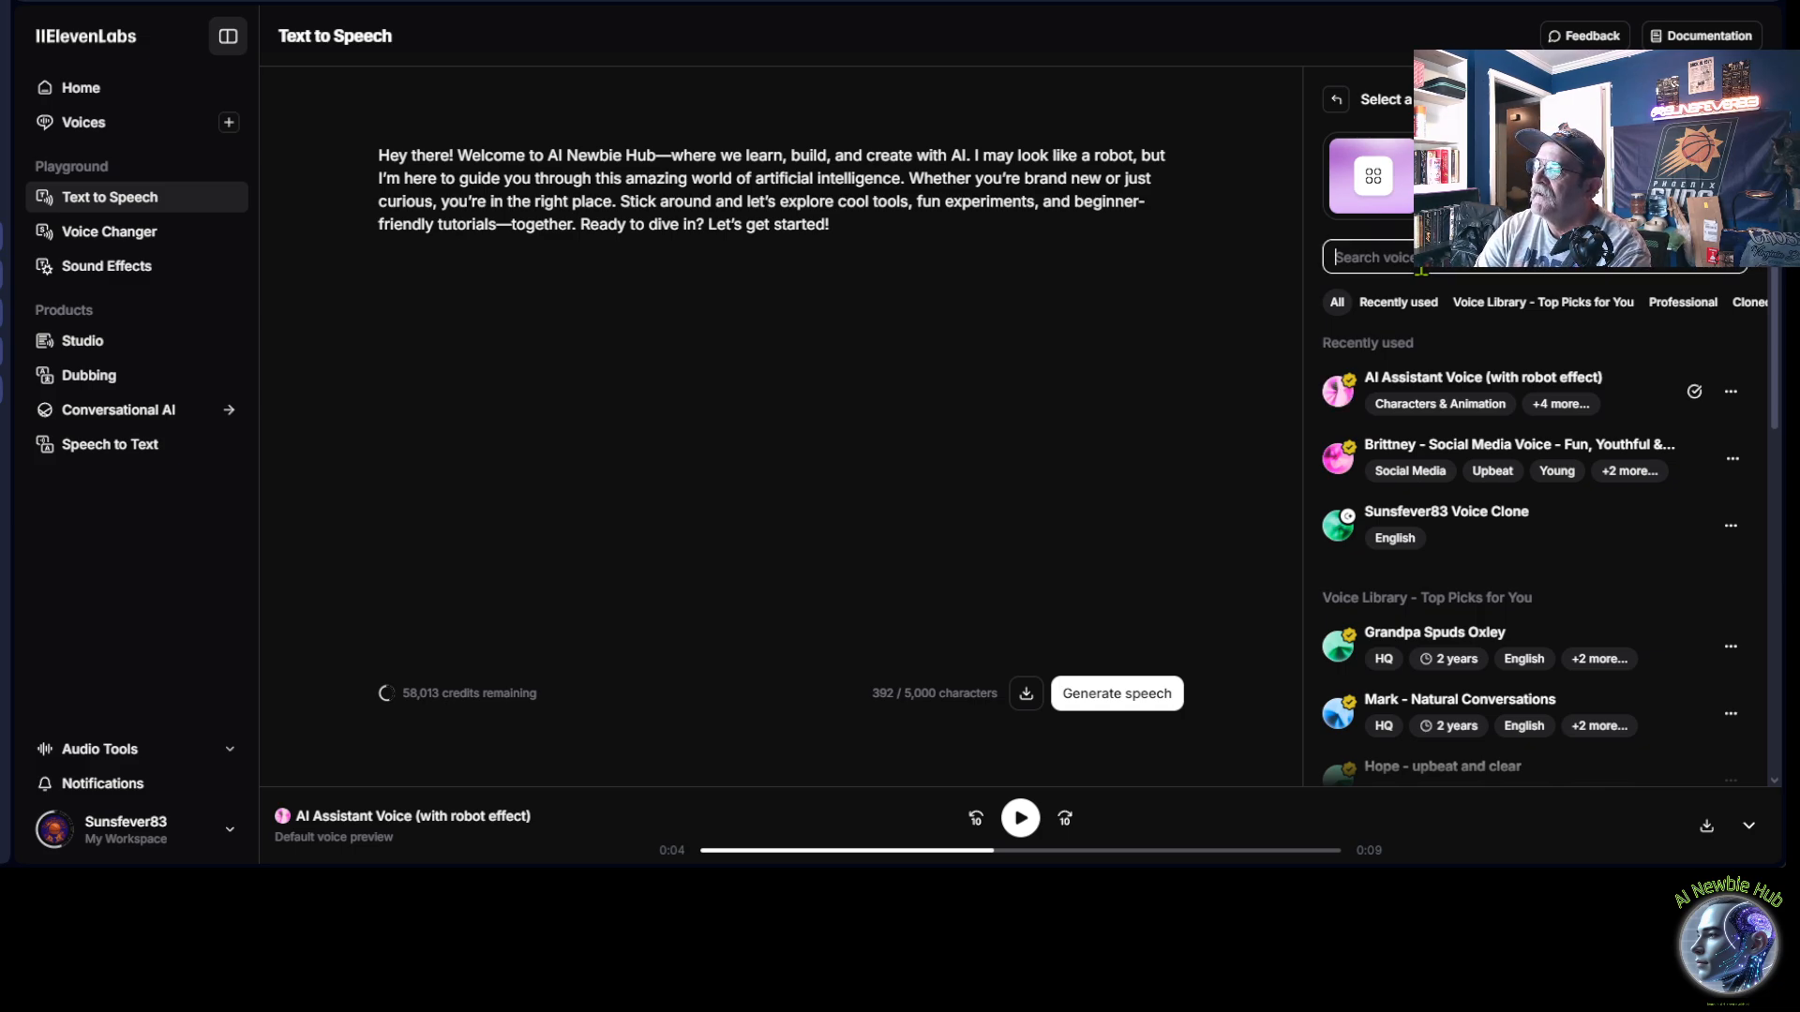
type("robot")
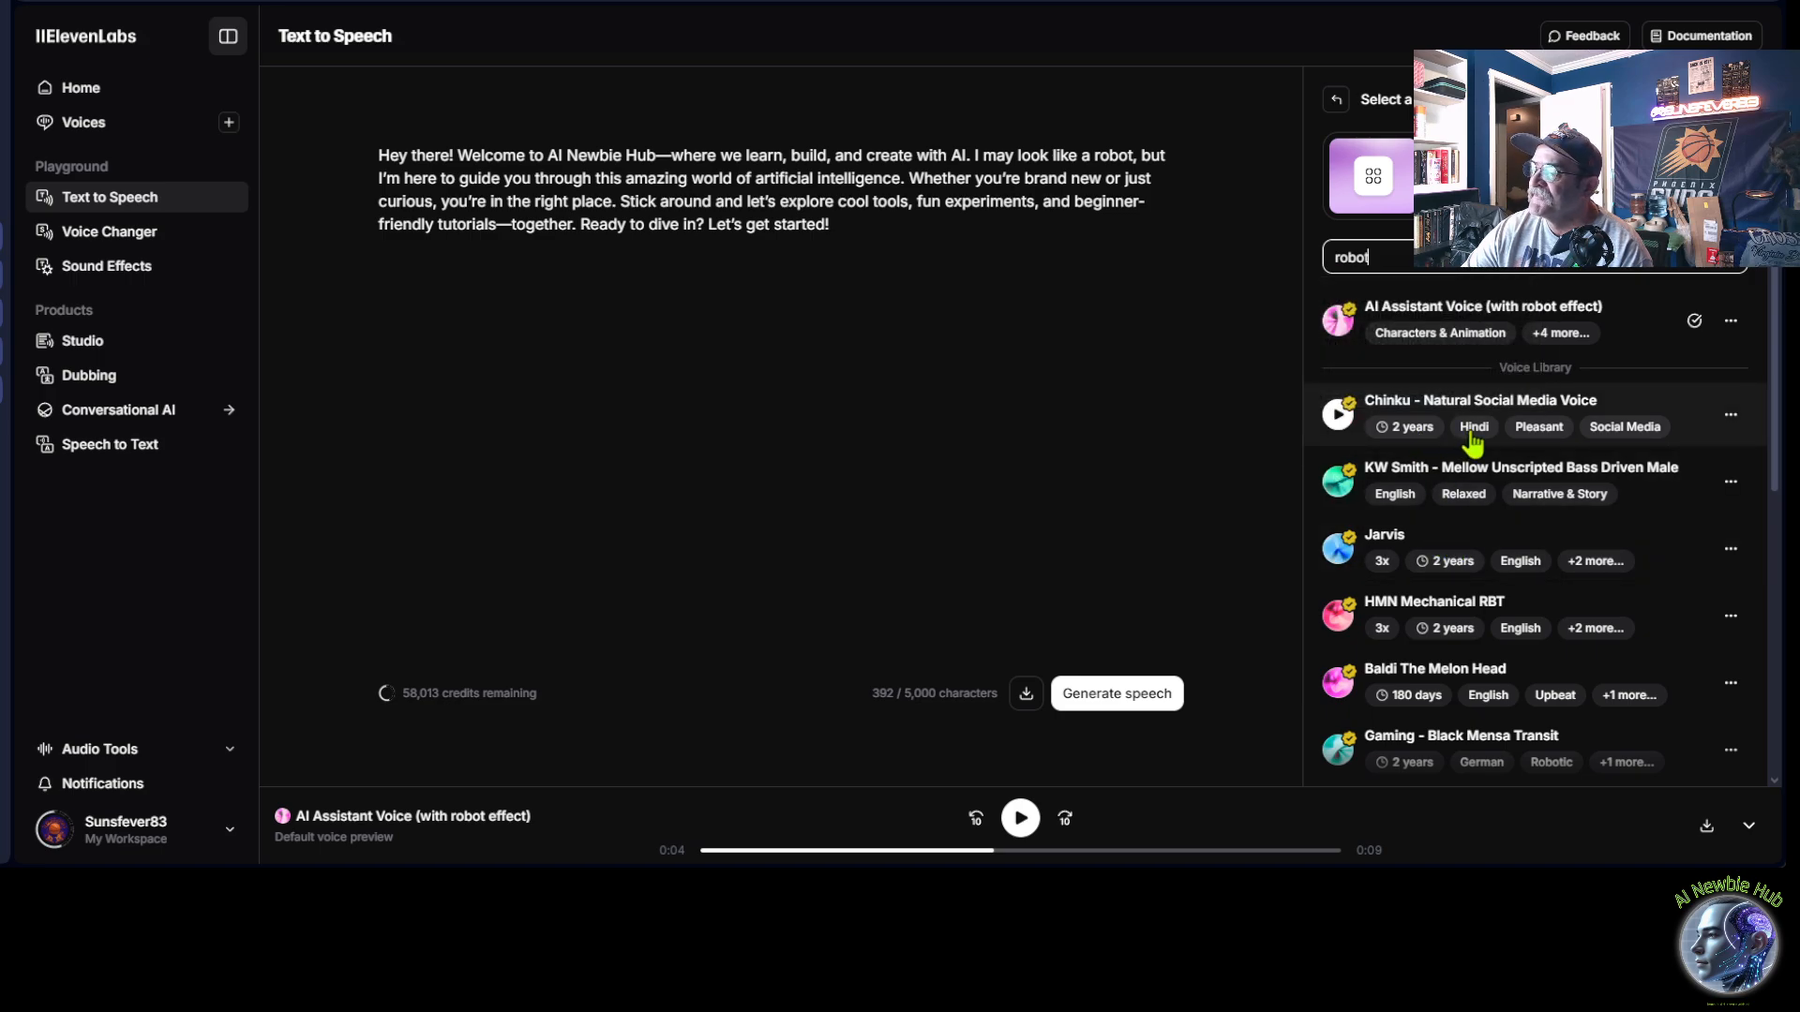
left_click(1339, 483)
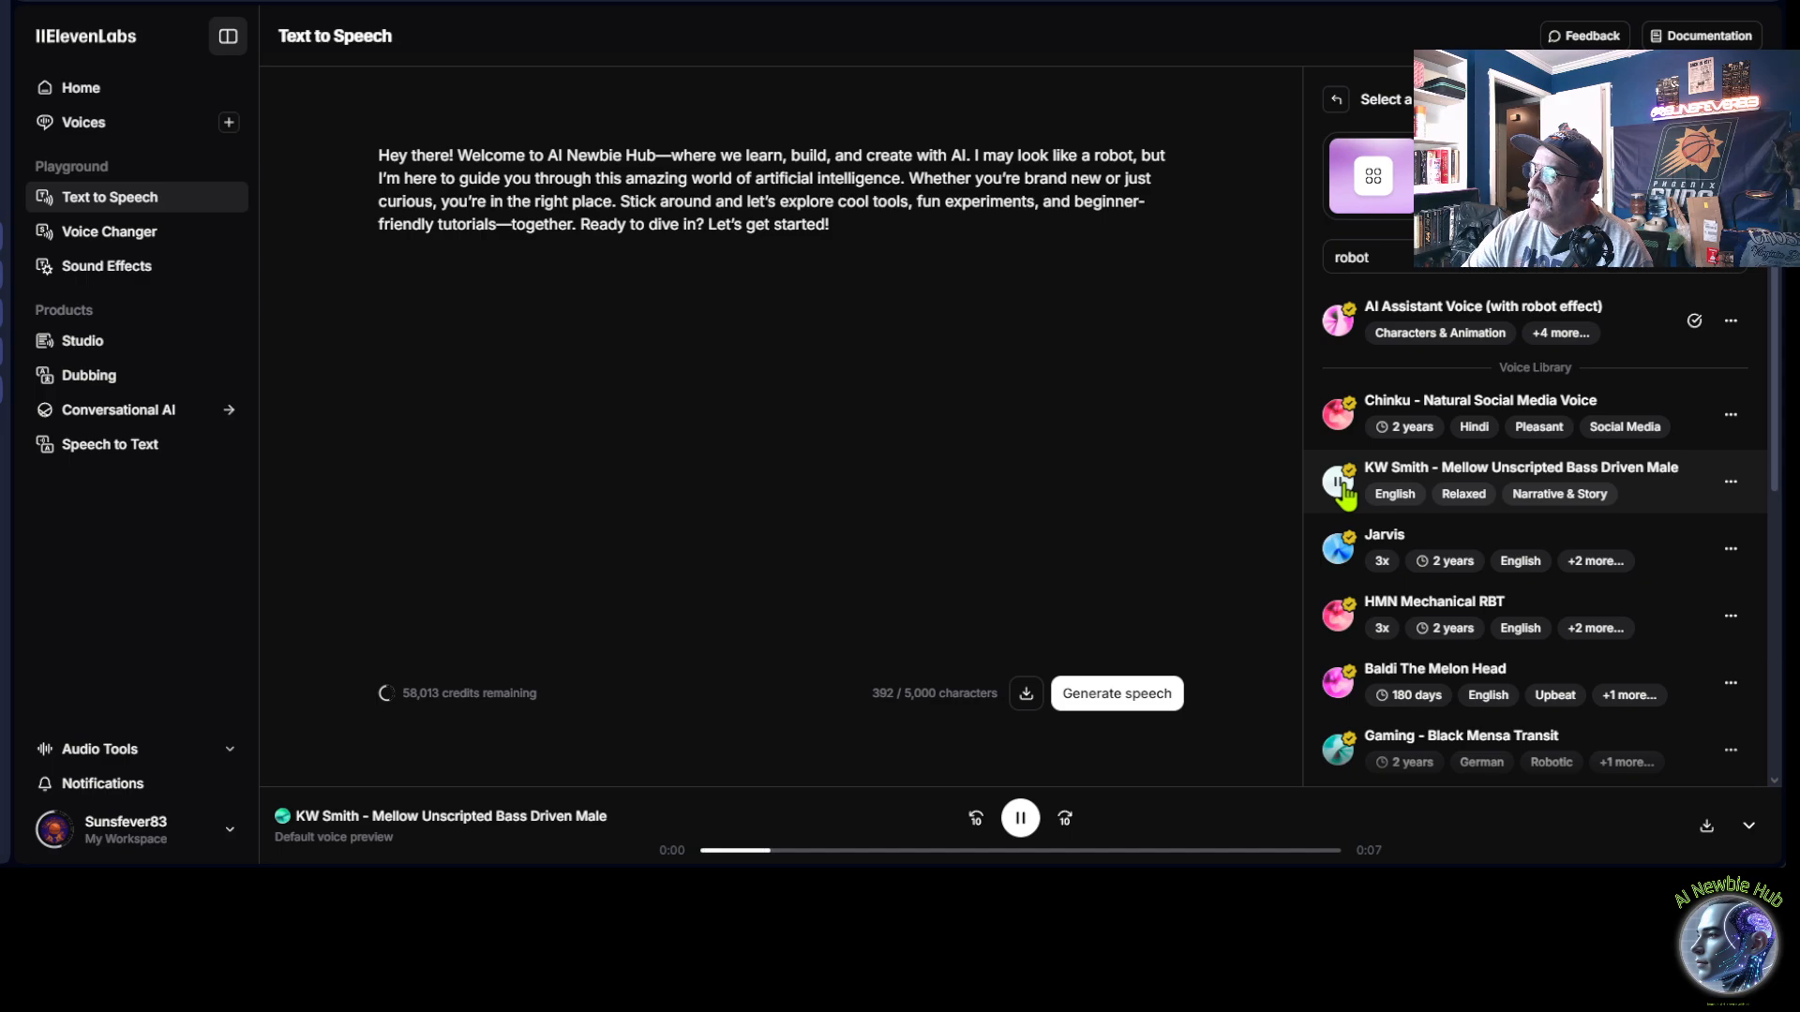
left_click(1340, 550)
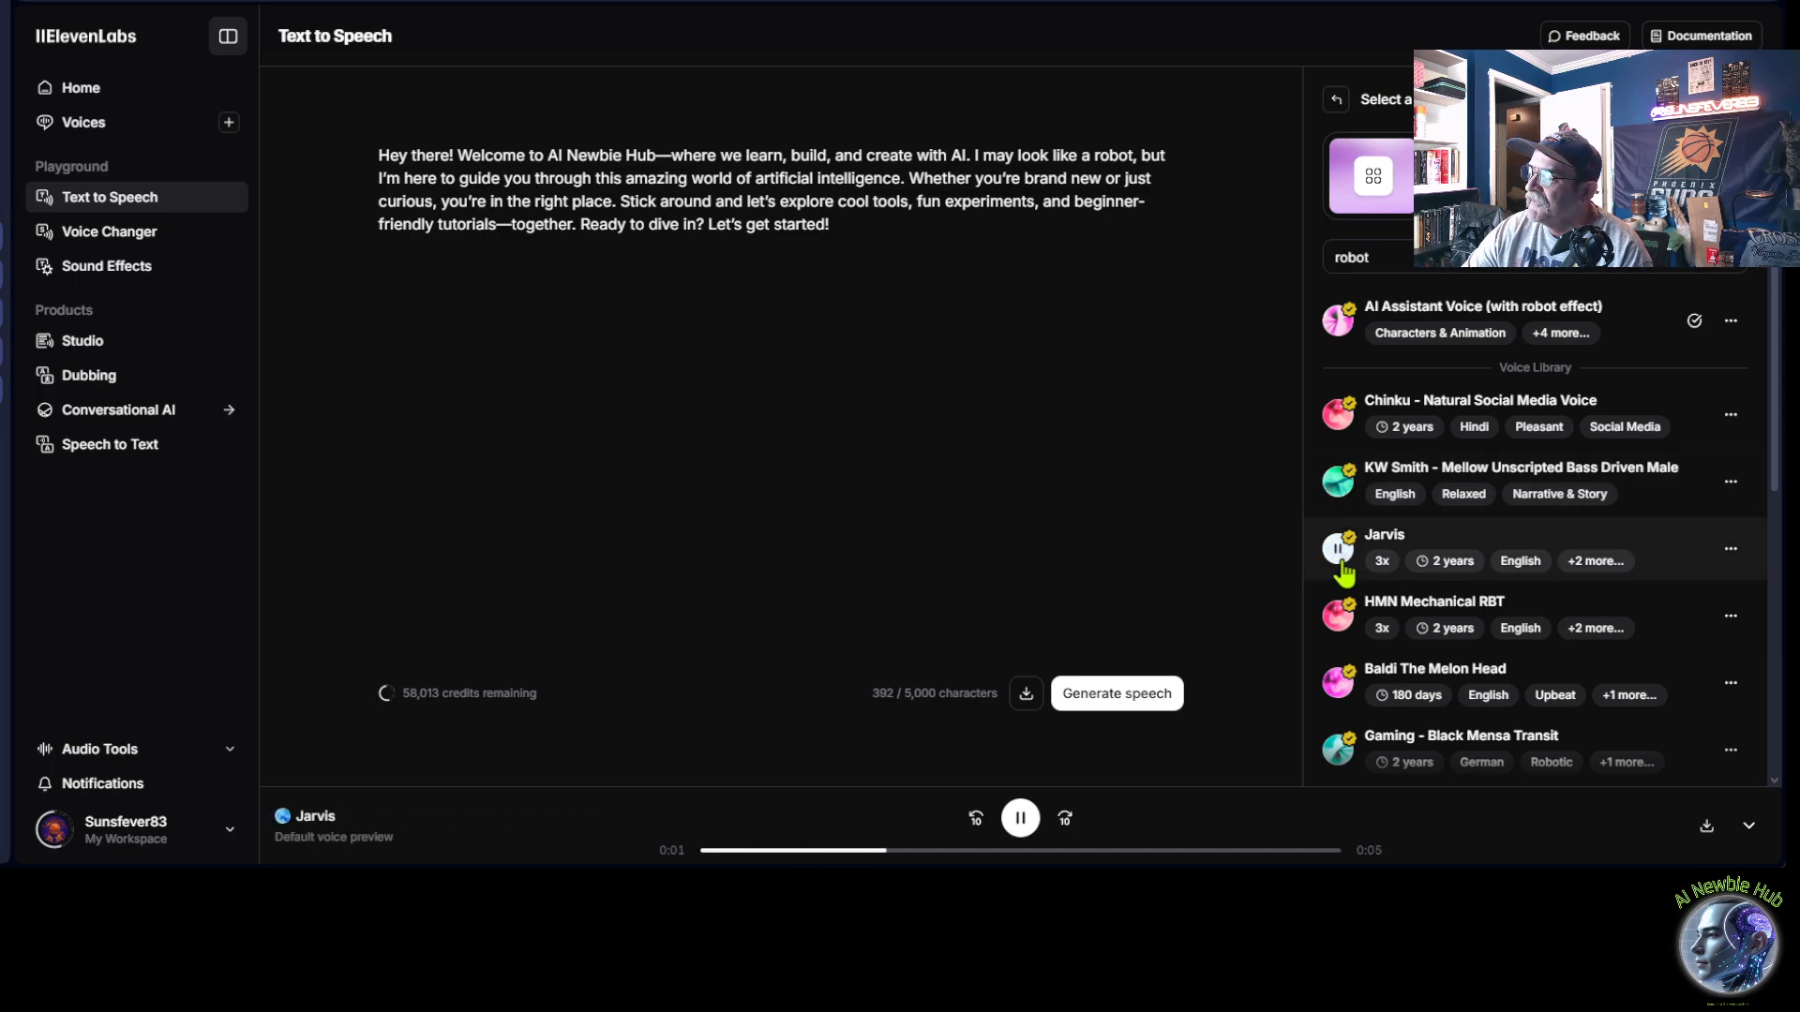
left_click(1341, 563)
Preview the one-year casual conversational English voice and the Health News Narrator voice from the robot search results.
scroll(1344, 572, "down", 4)
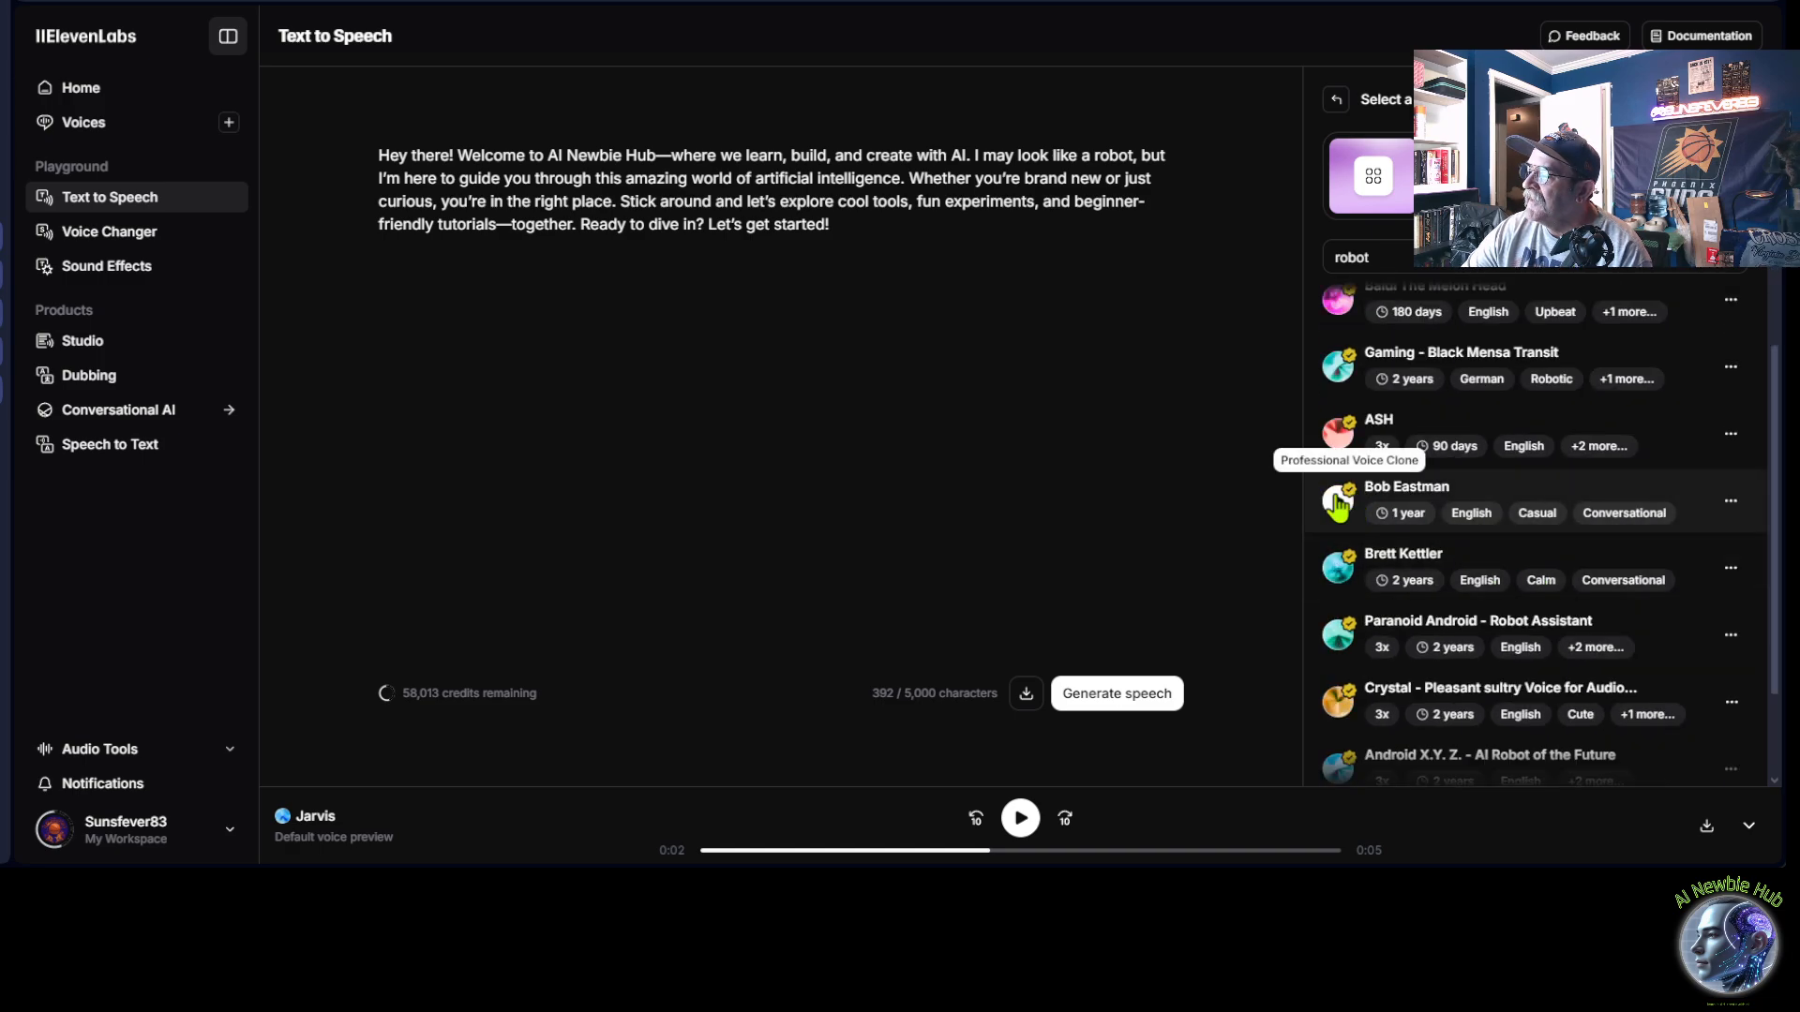
left_click(1338, 501)
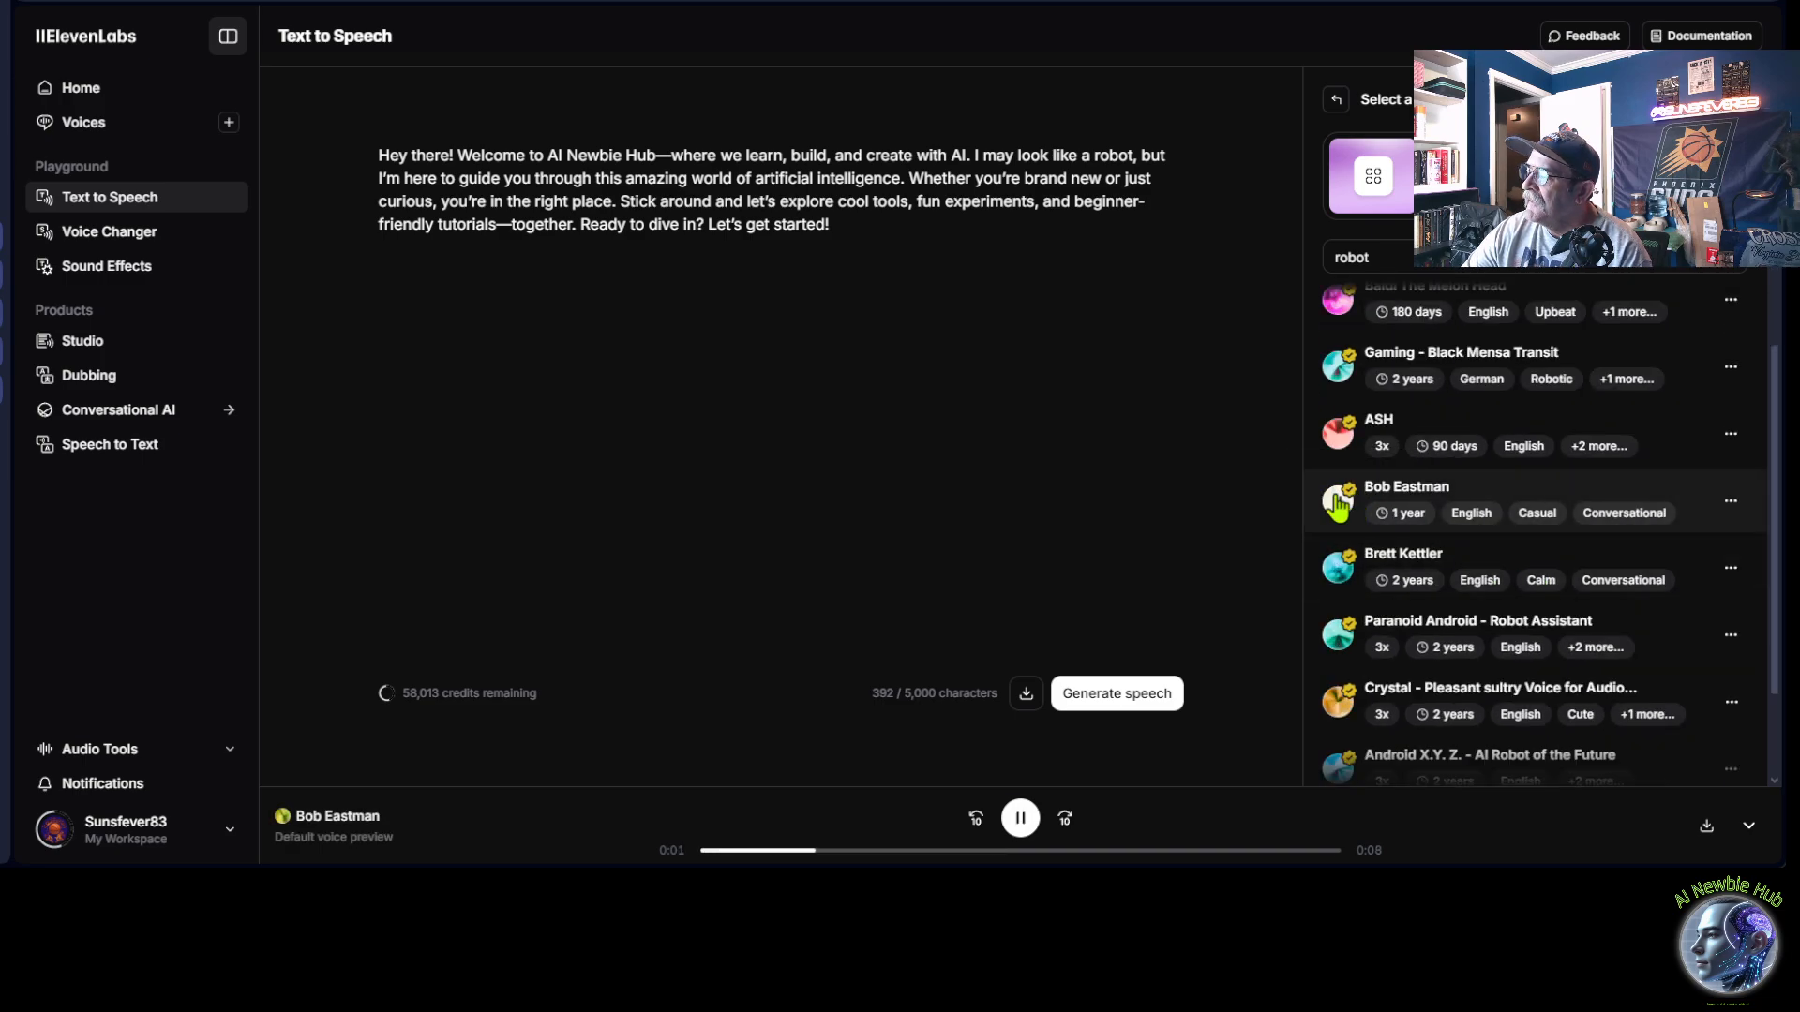
left_click(1338, 502)
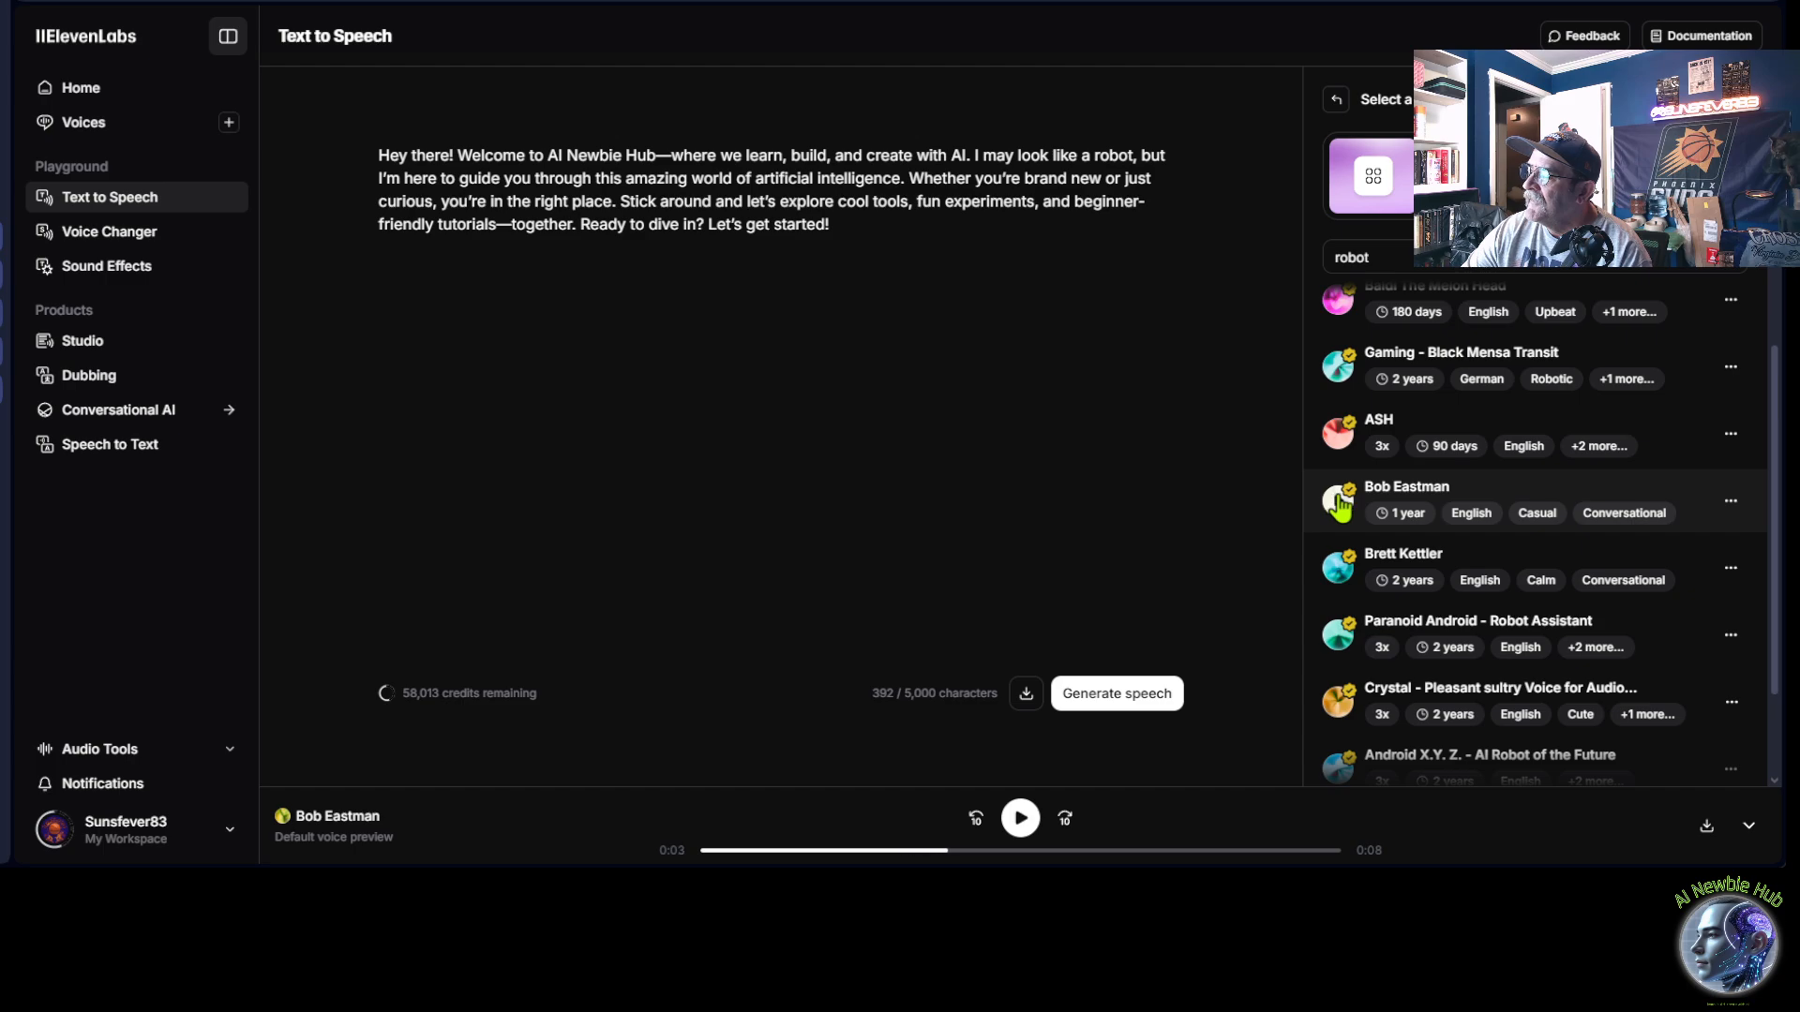
scroll(1340, 506, "down", 2)
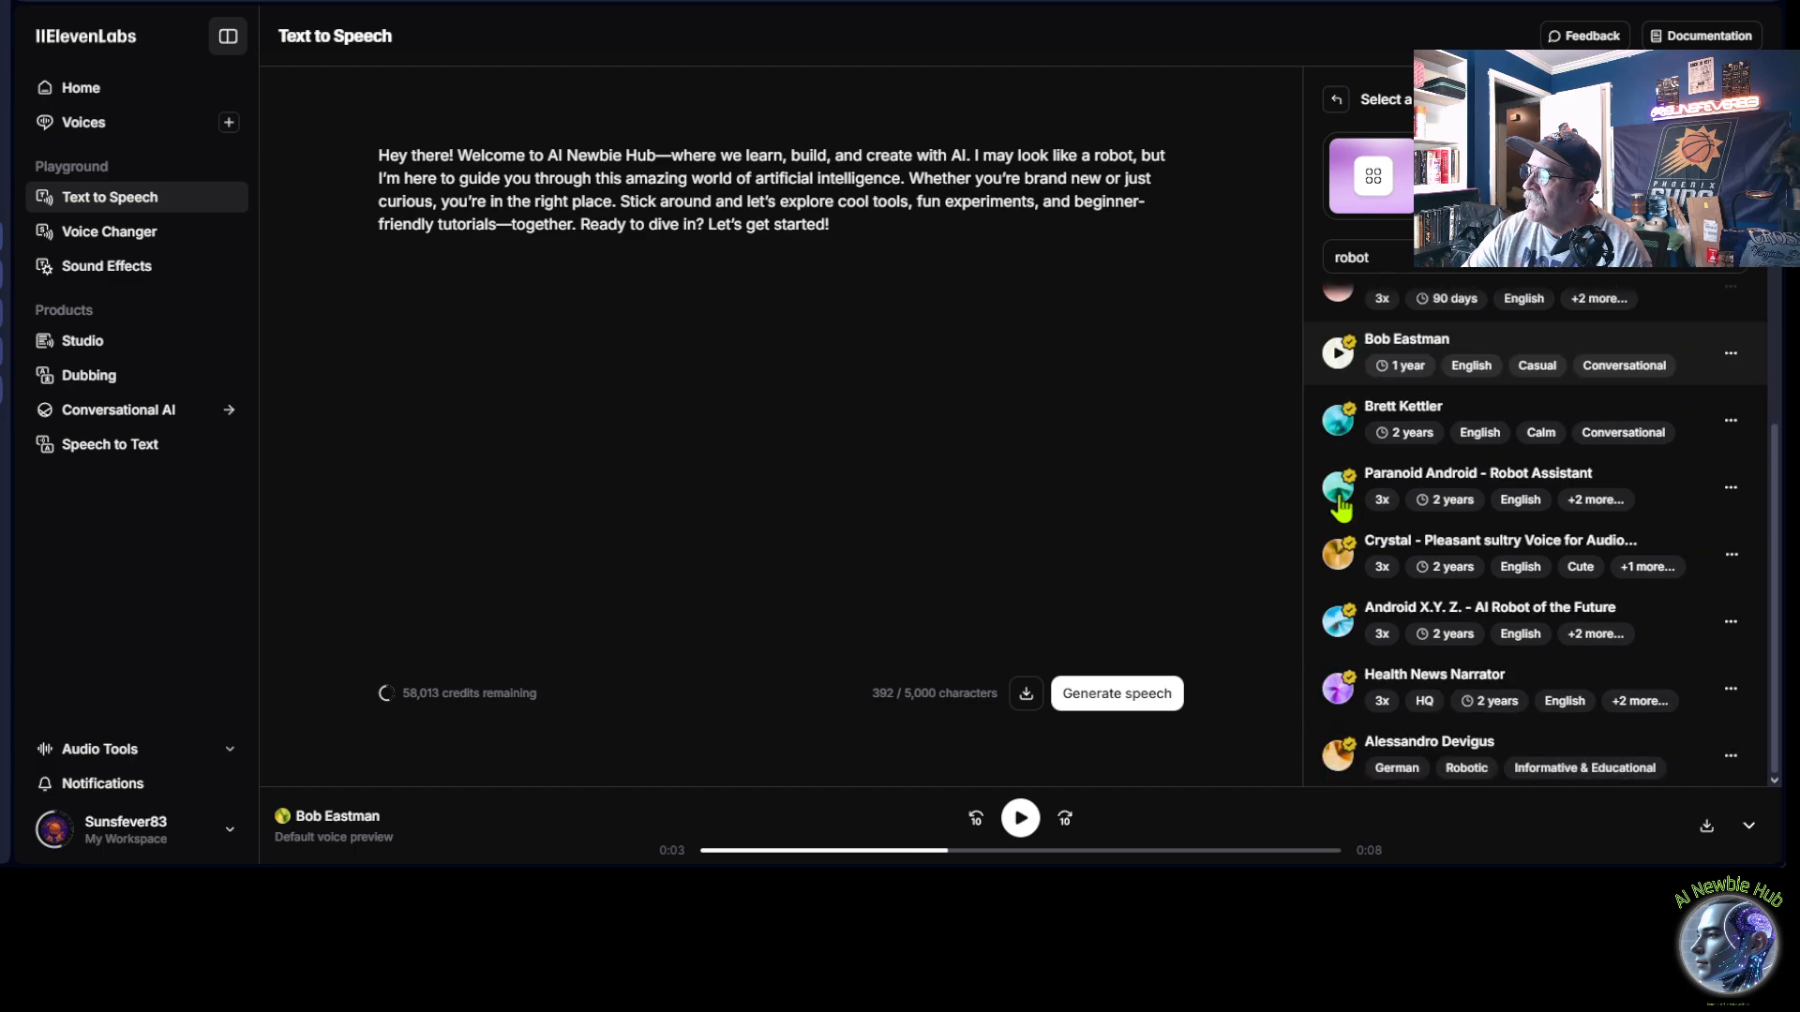
left_click(1339, 696)
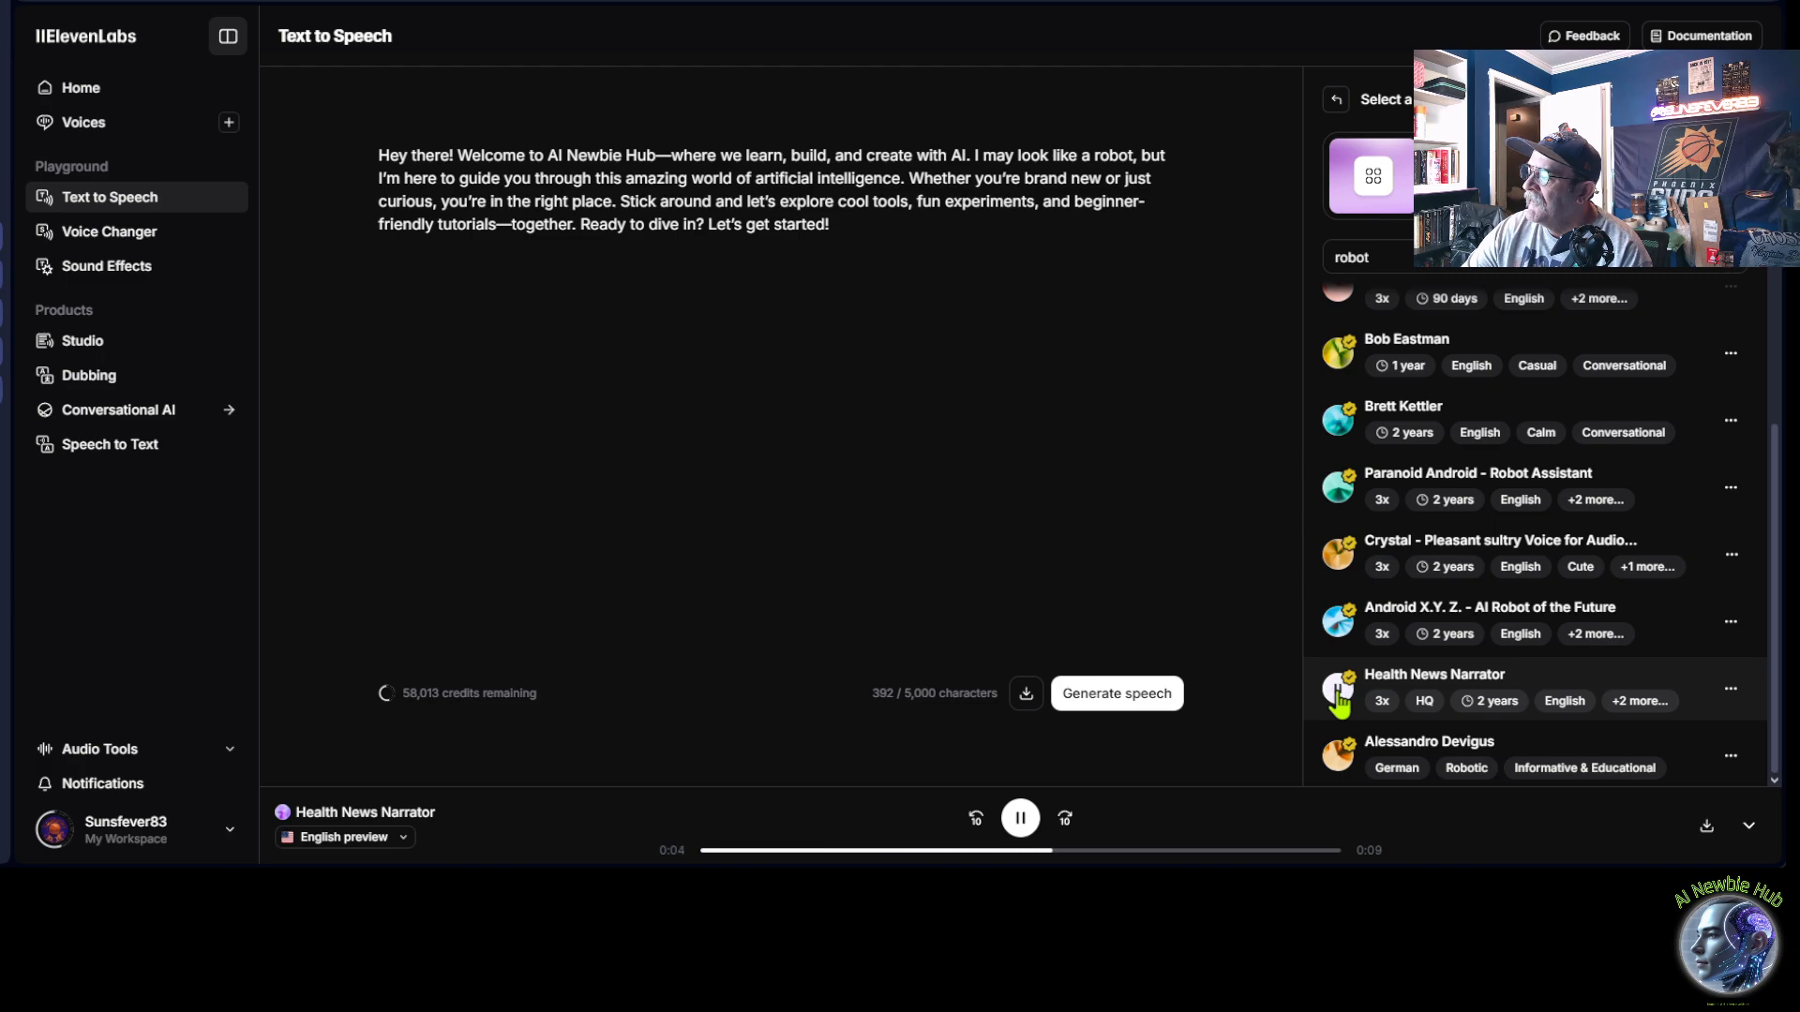
left_click(1338, 692)
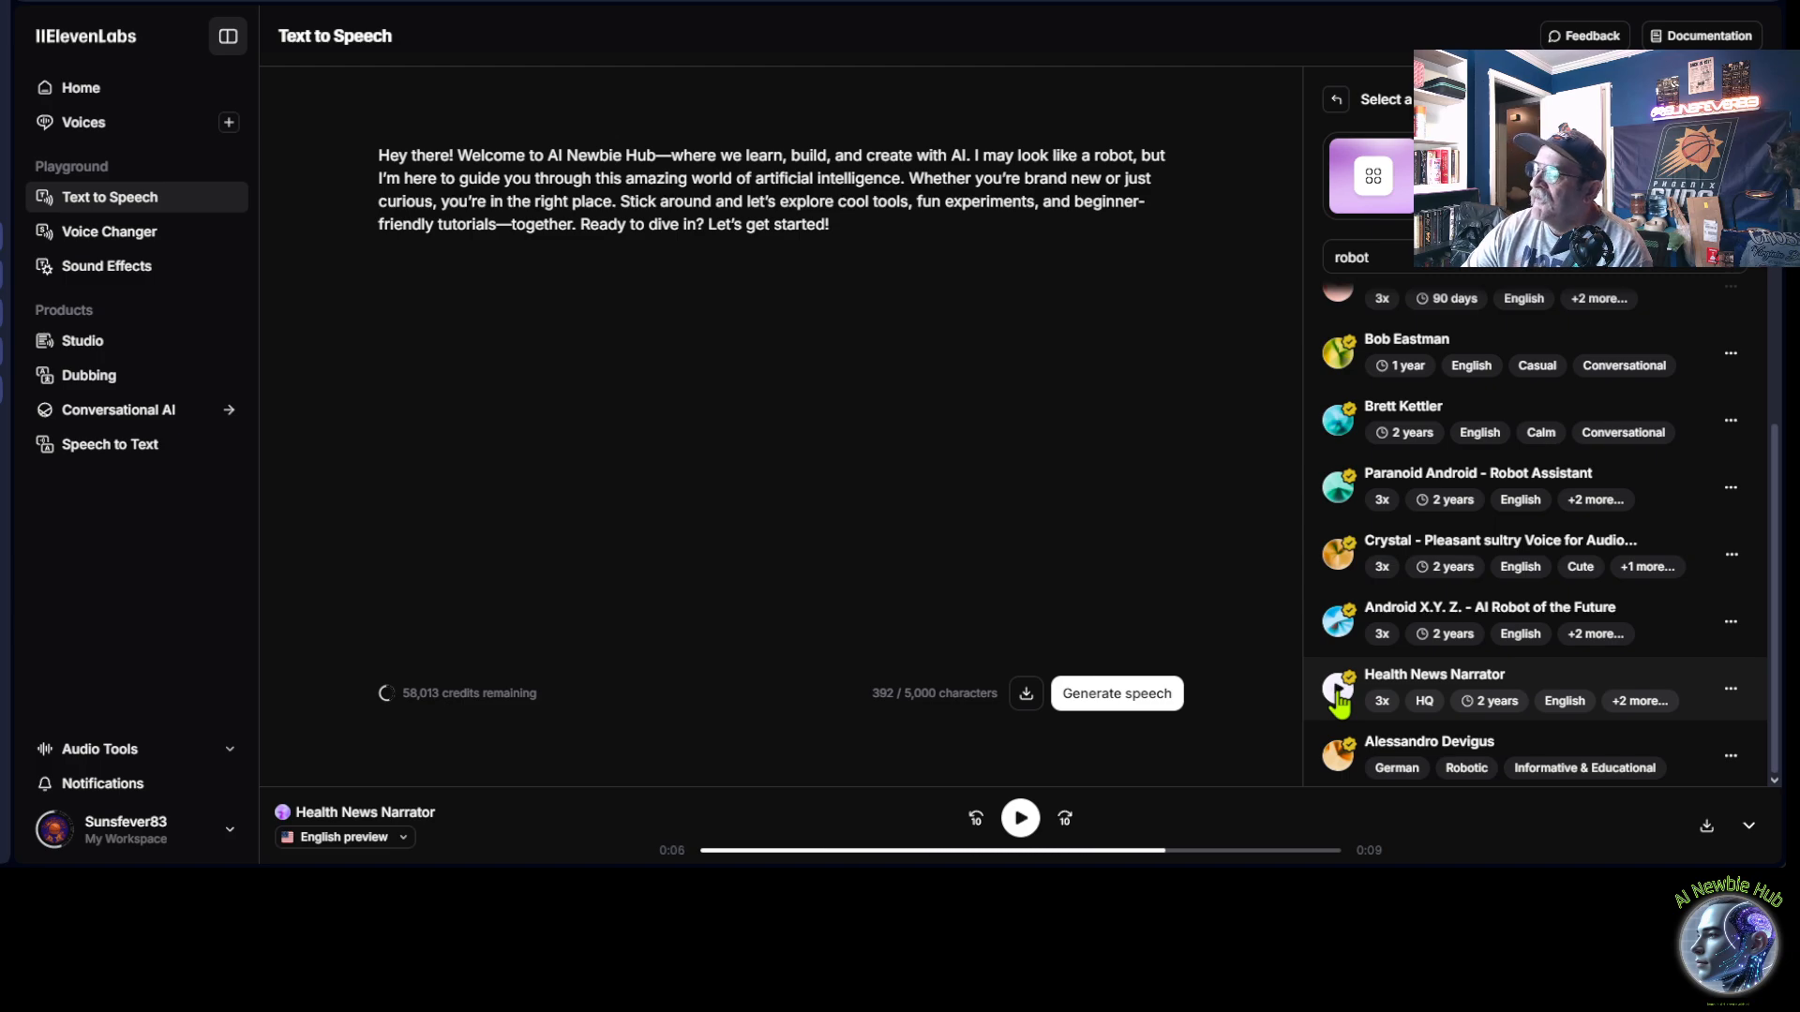
Add the Health News Narrator voice to My Voices and return to the speech settings.
left_click(1473, 687)
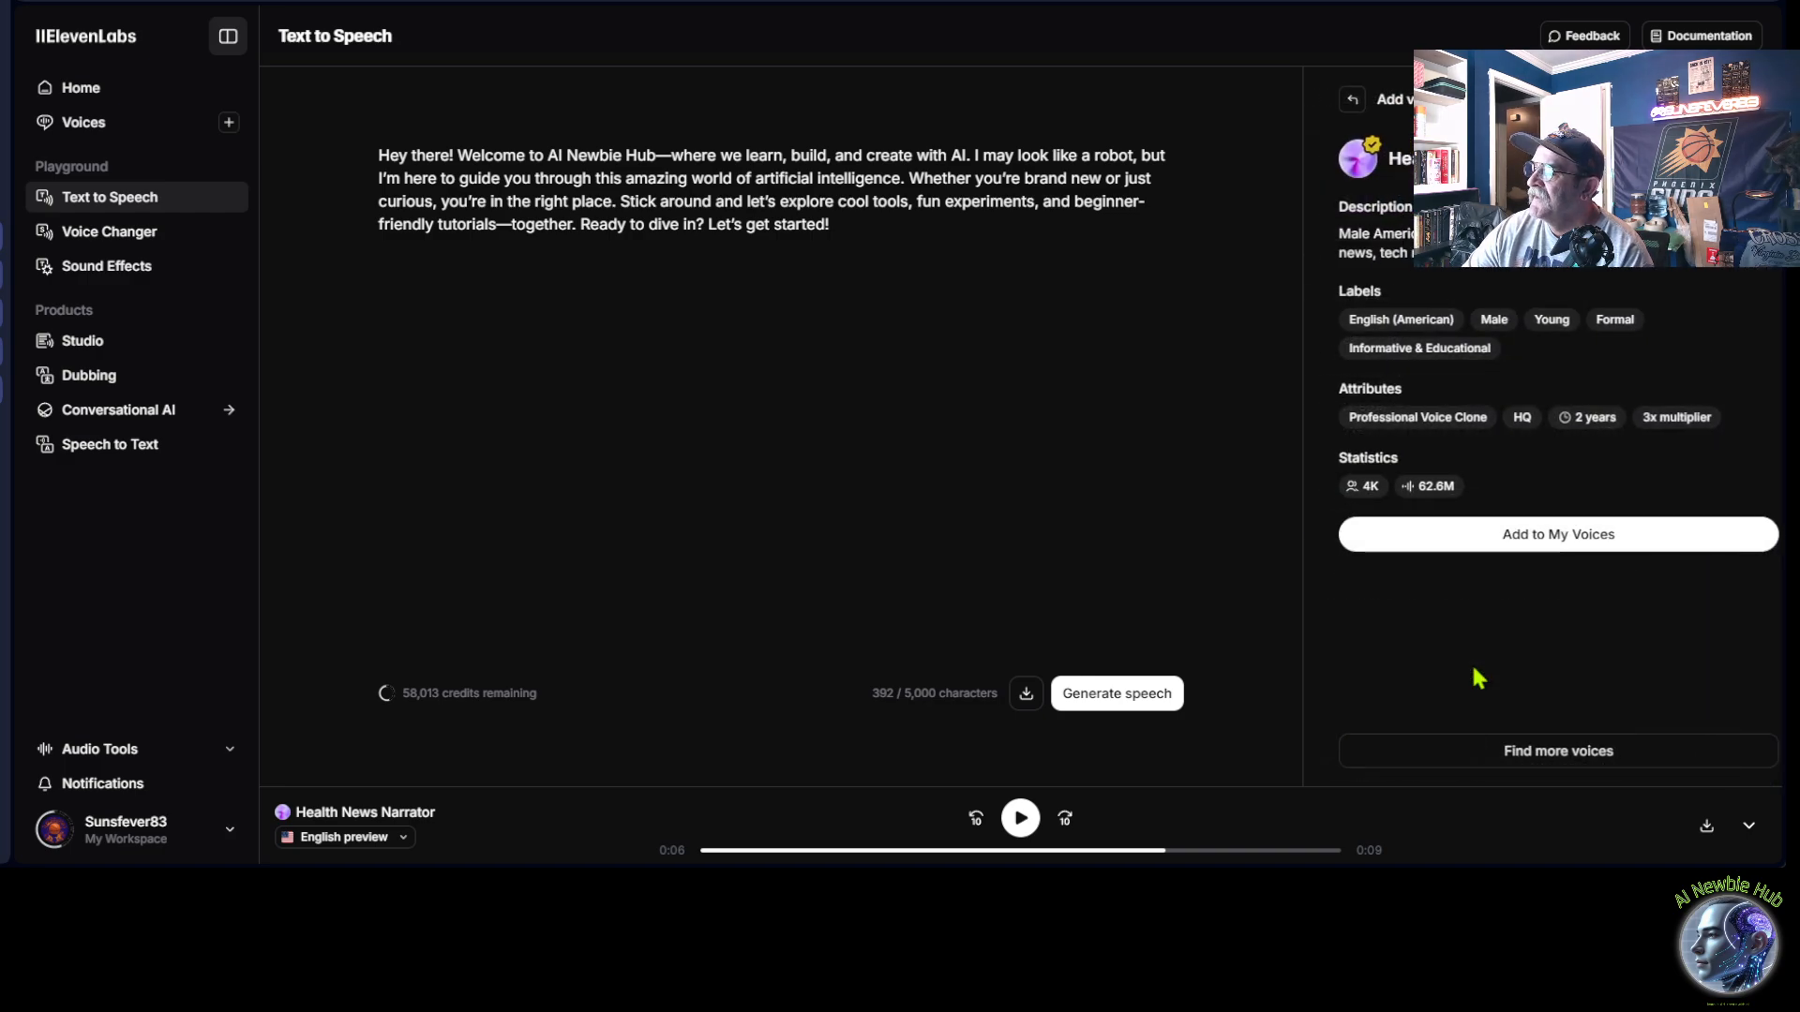
left_click(1490, 554)
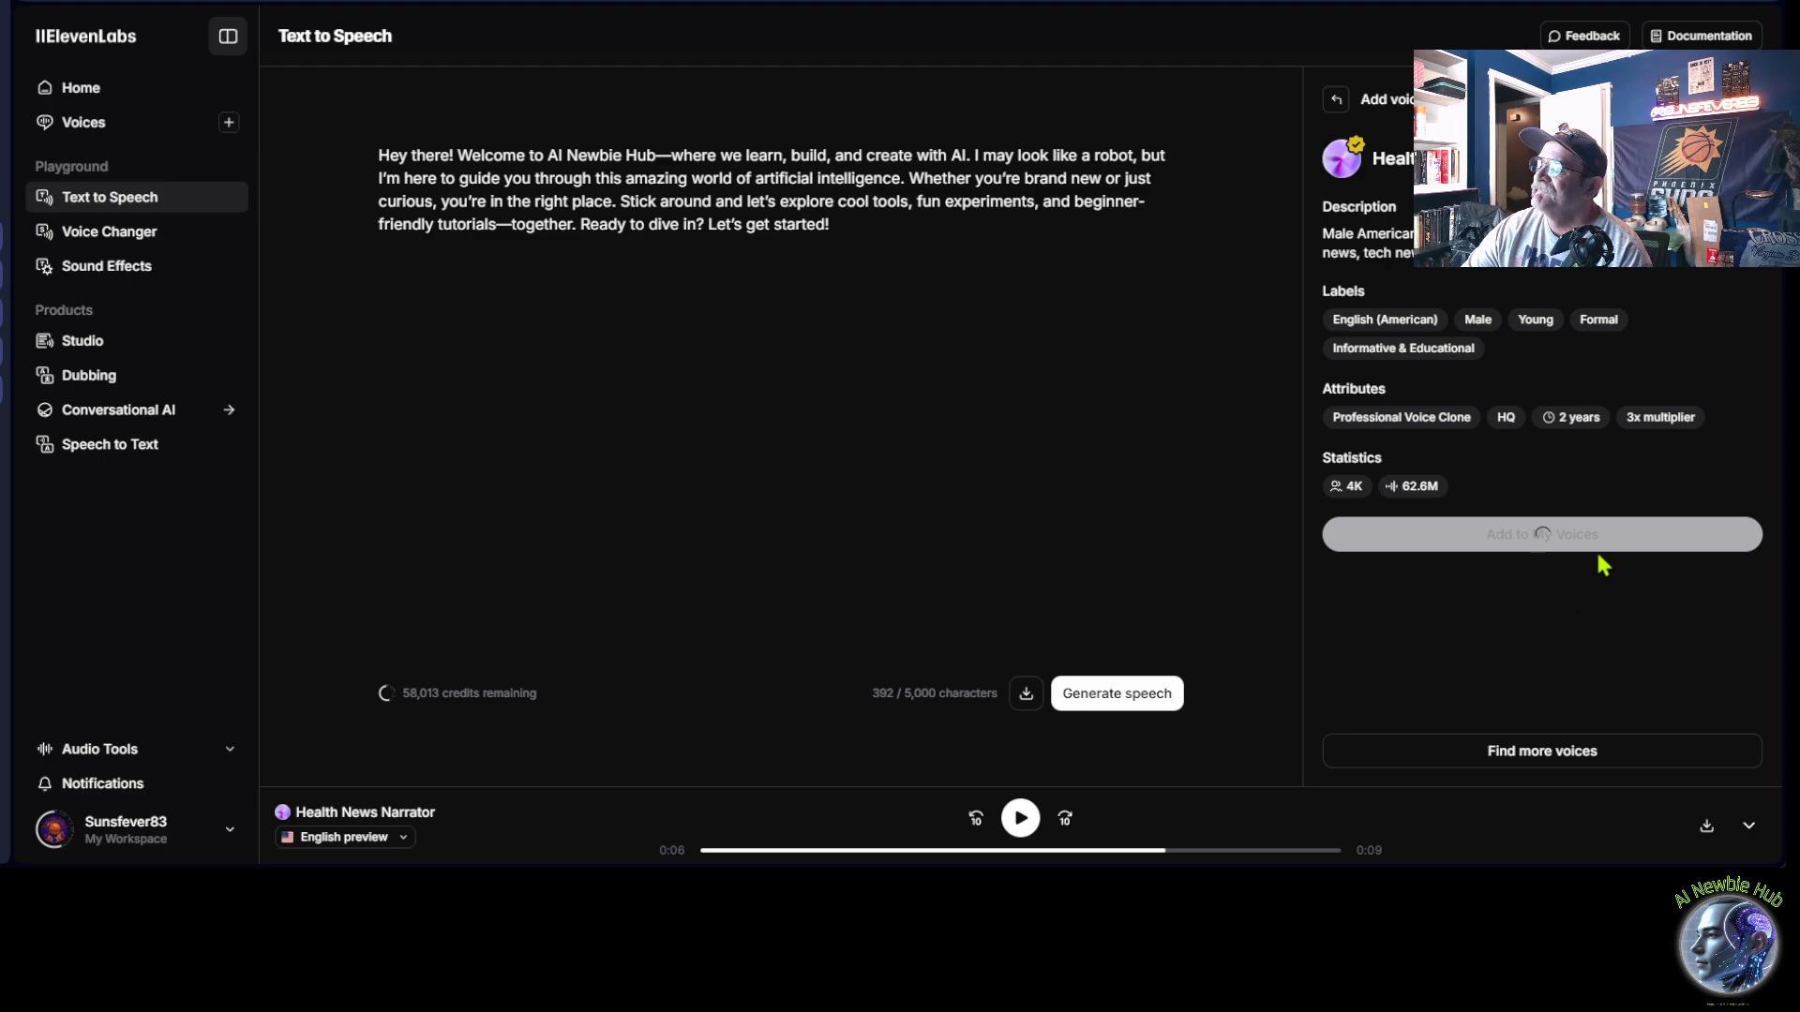
left_click(1337, 99)
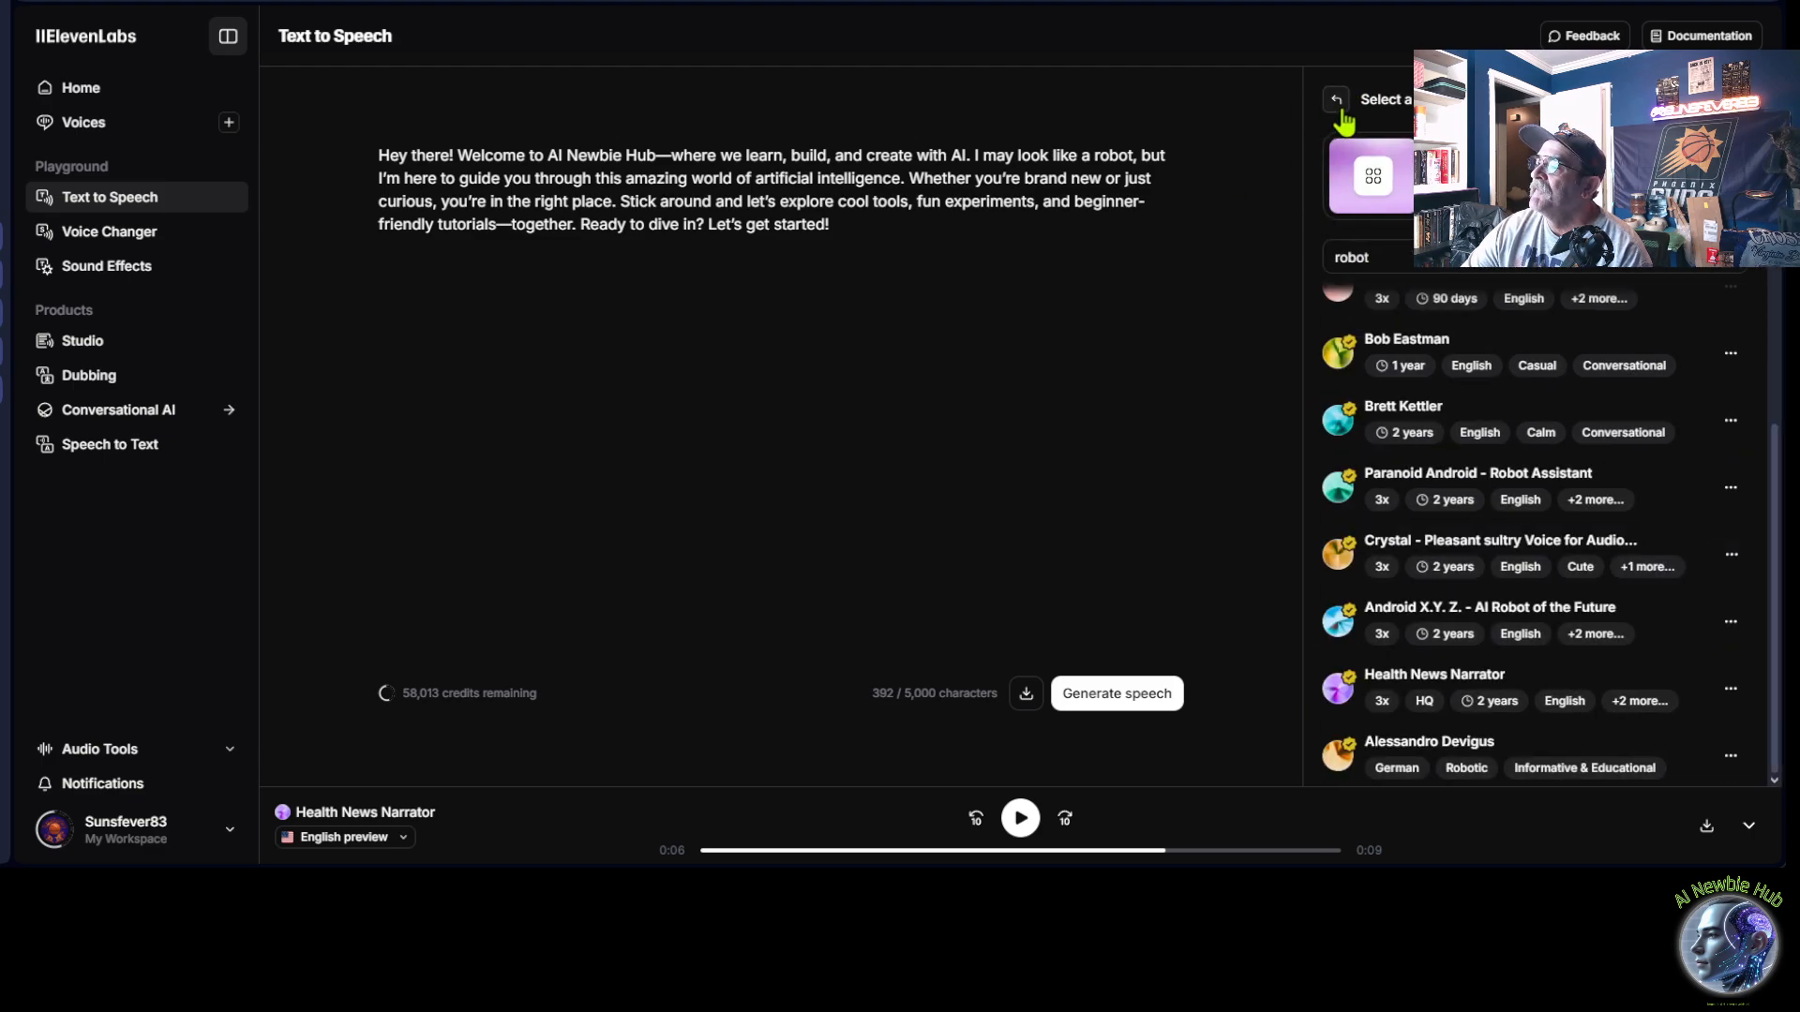
left_click(1337, 101)
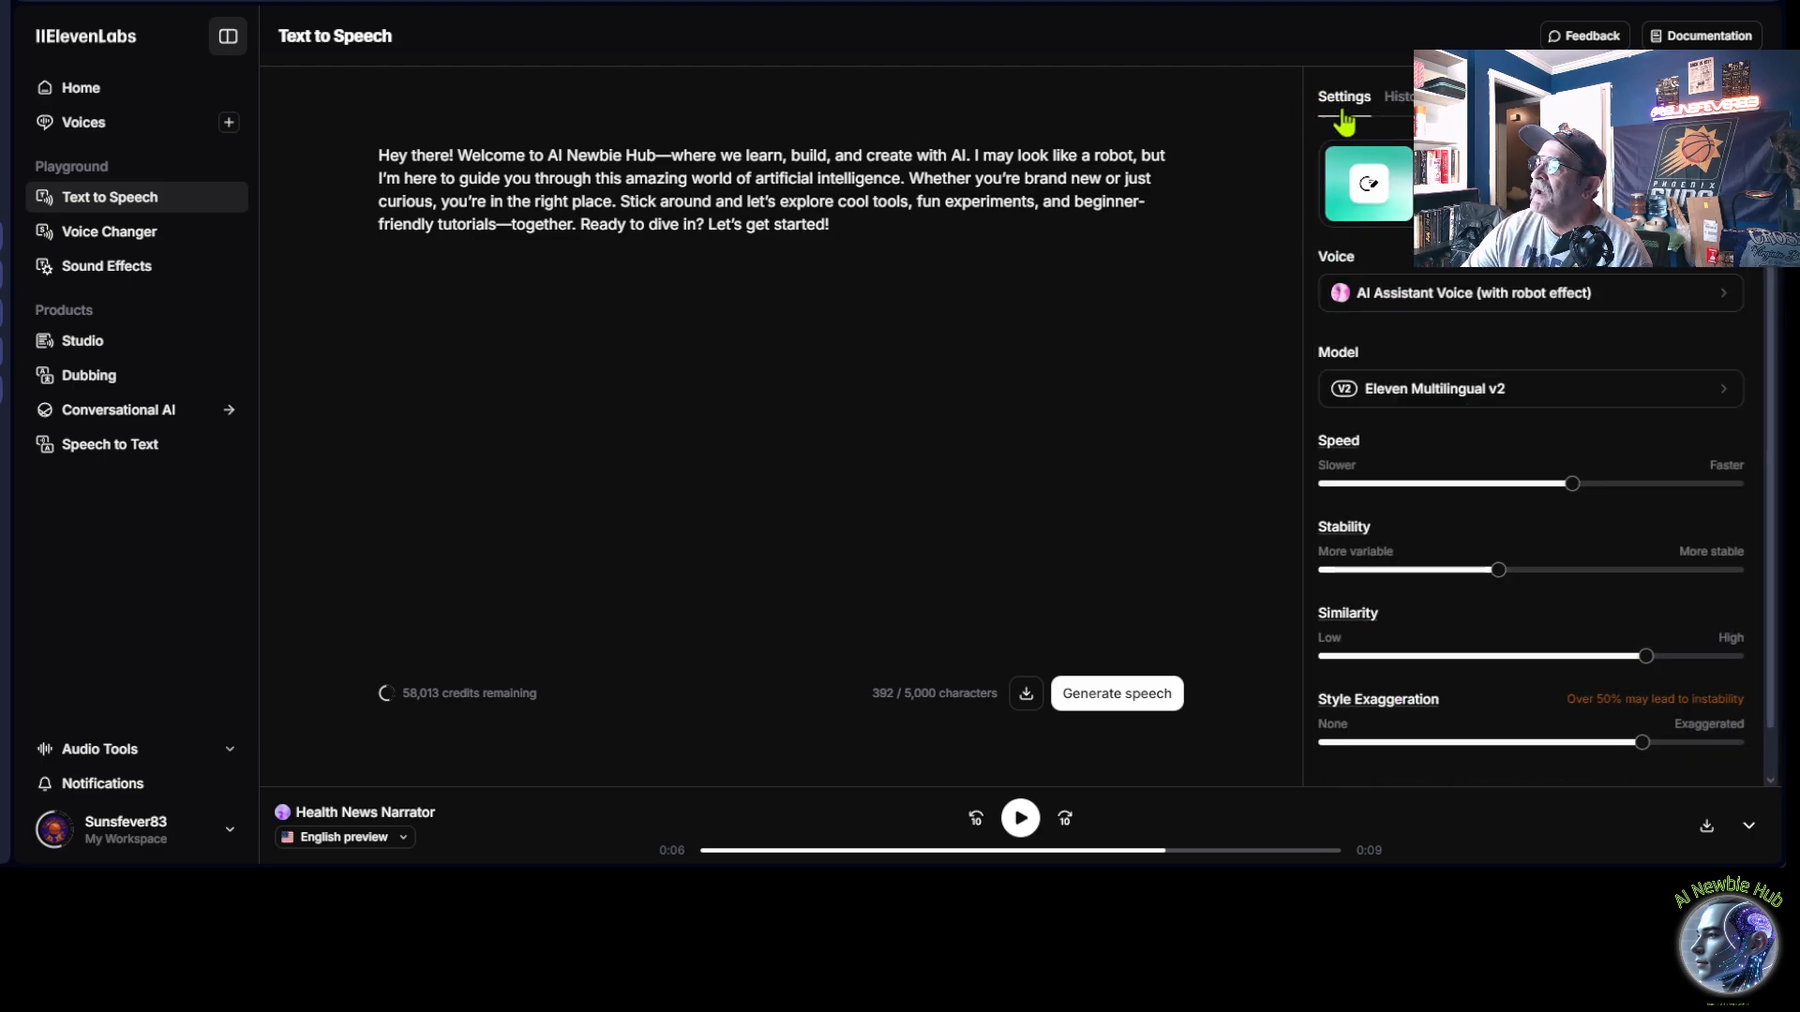
Browse the available voices again and preview the recently used Social Media Voice - Fun, Youthful.
left_click(1406, 295)
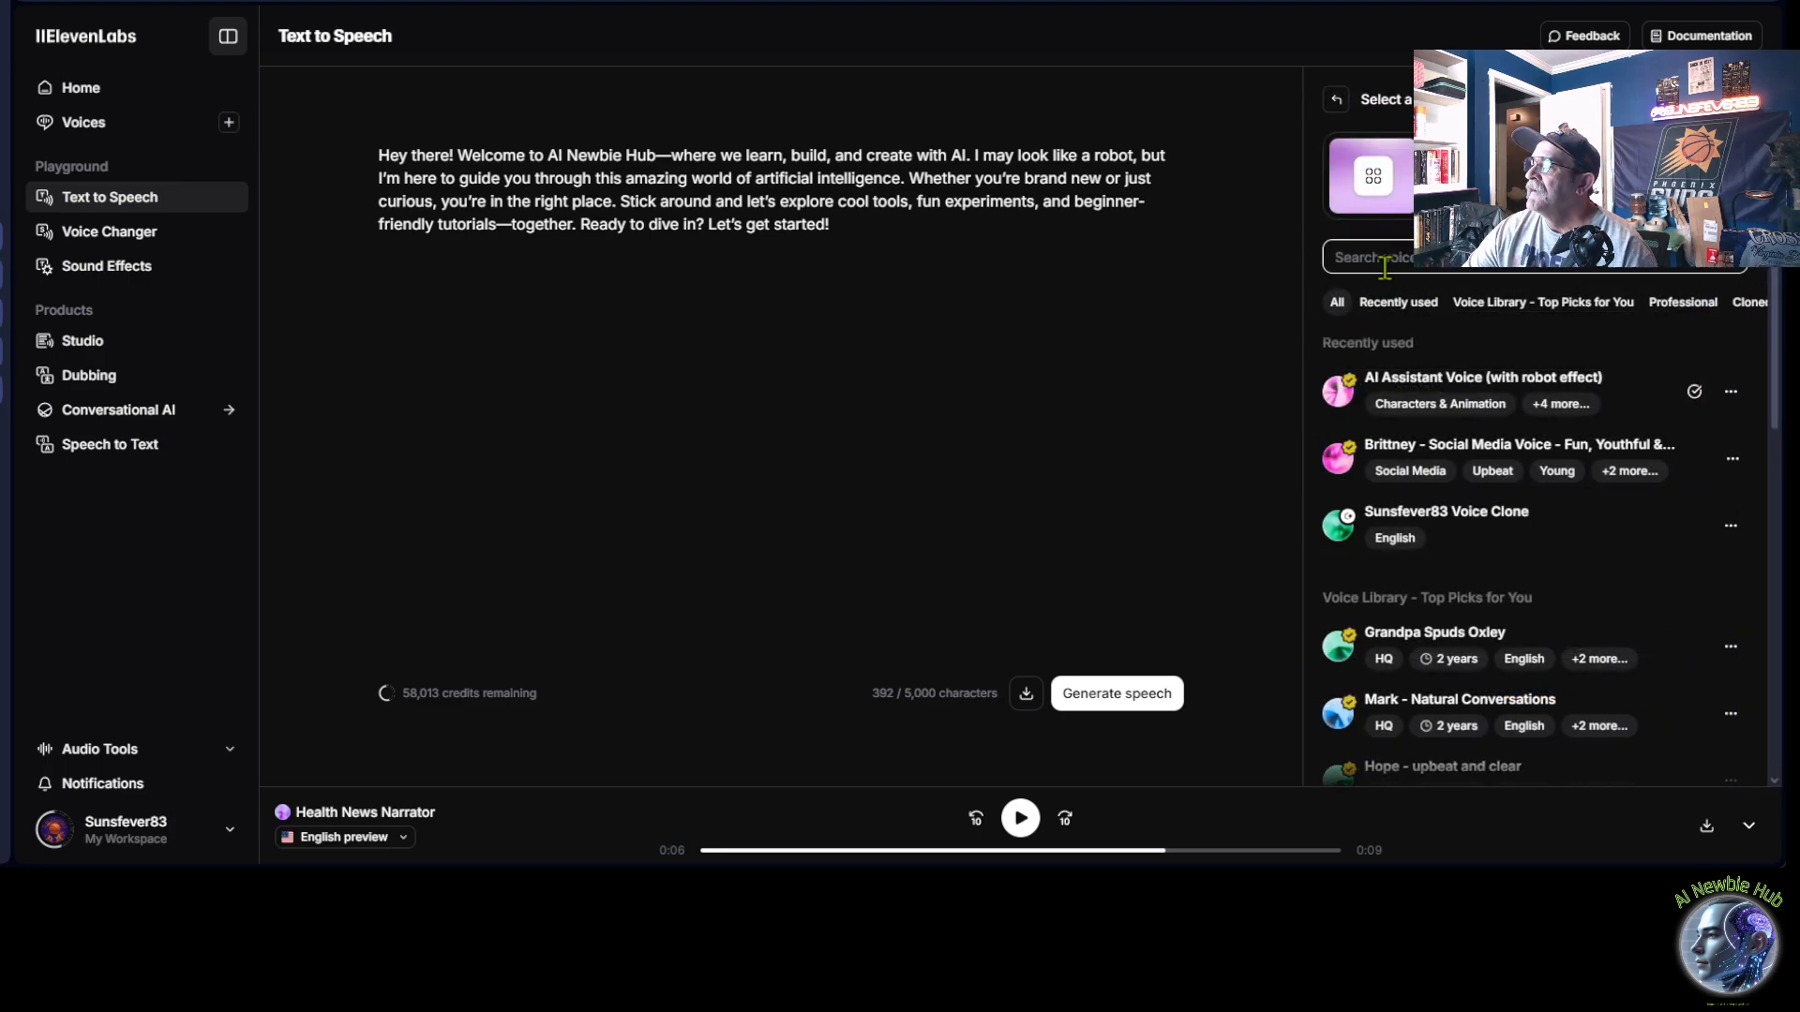
scroll(1455, 502, "down", 5)
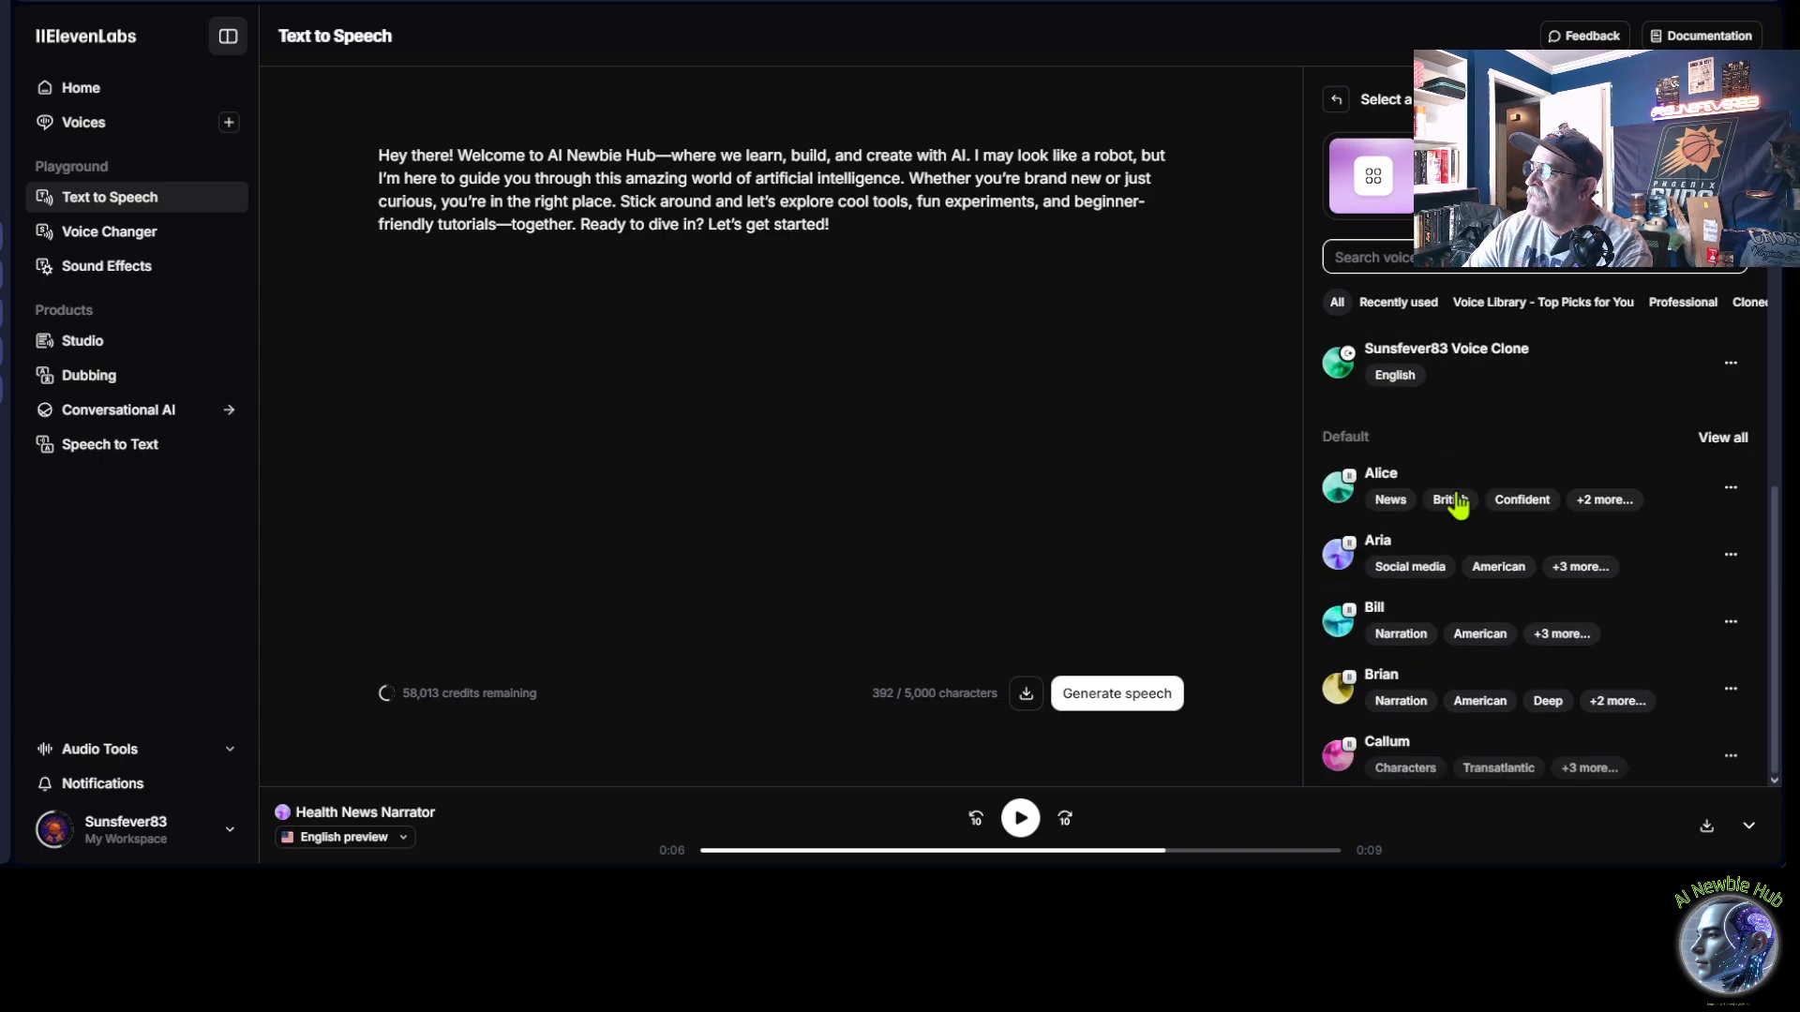
scroll(1458, 695, "up", 5)
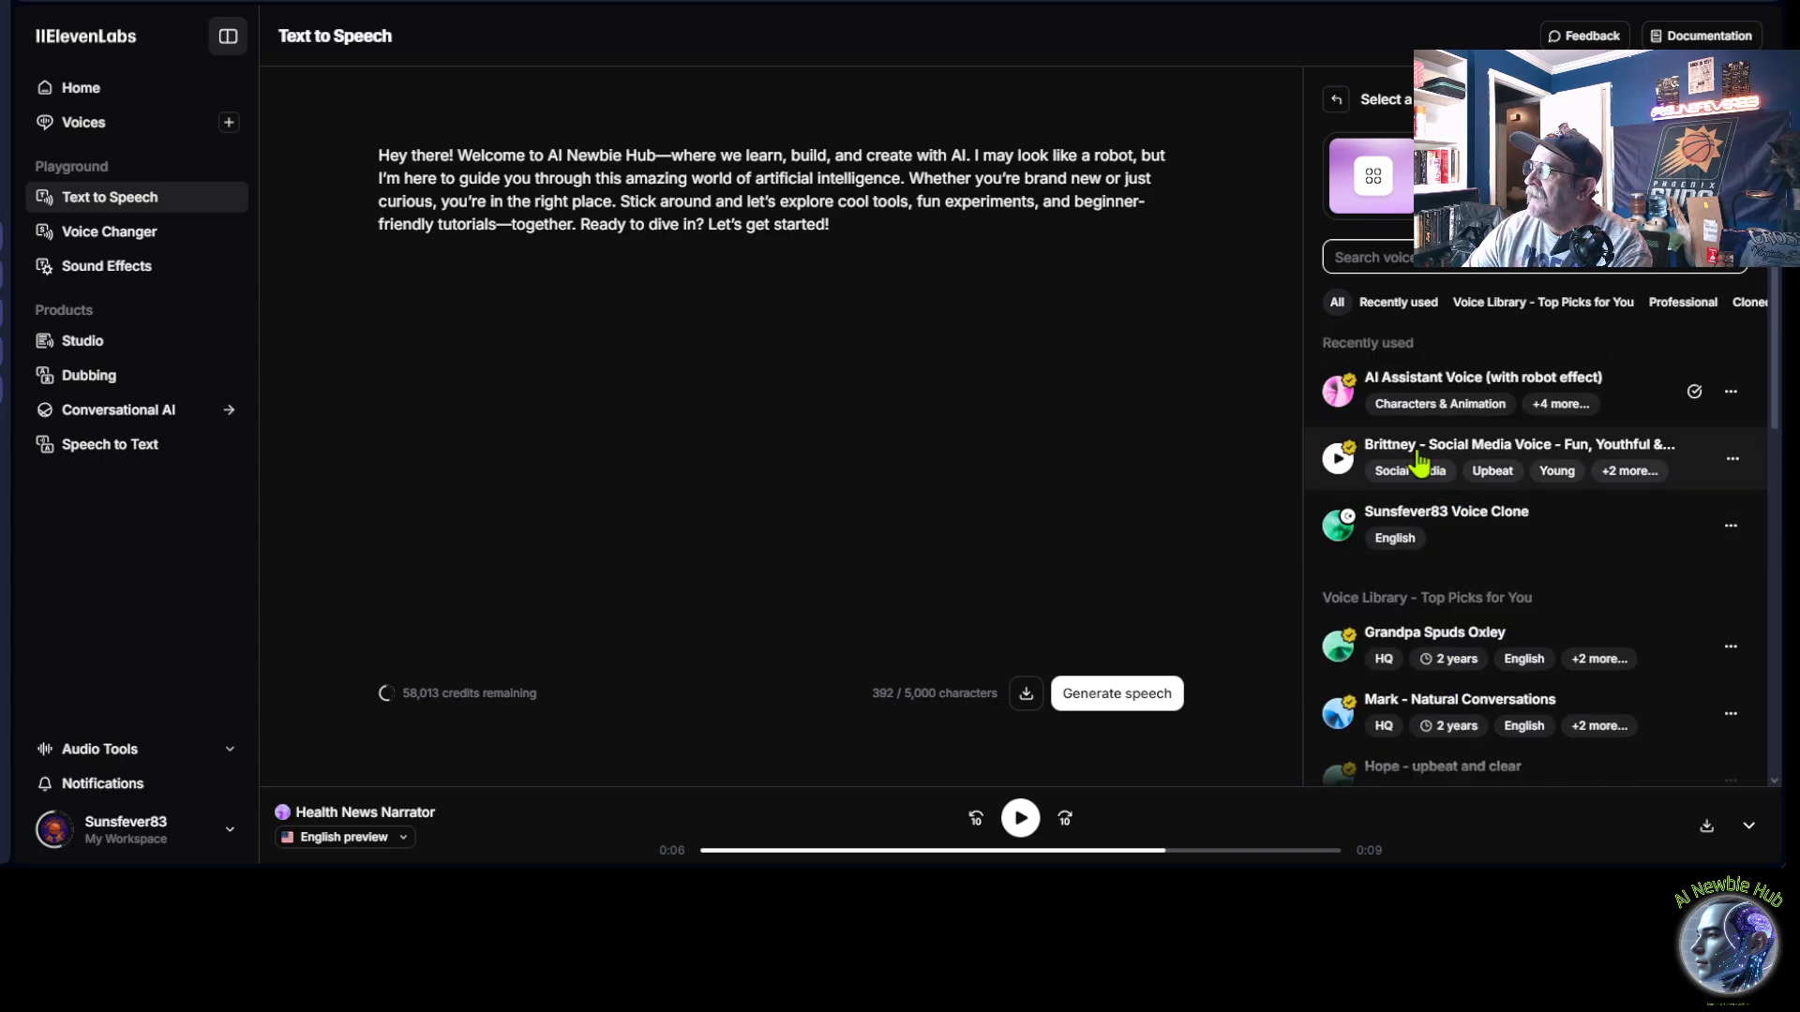
left_click(1338, 459)
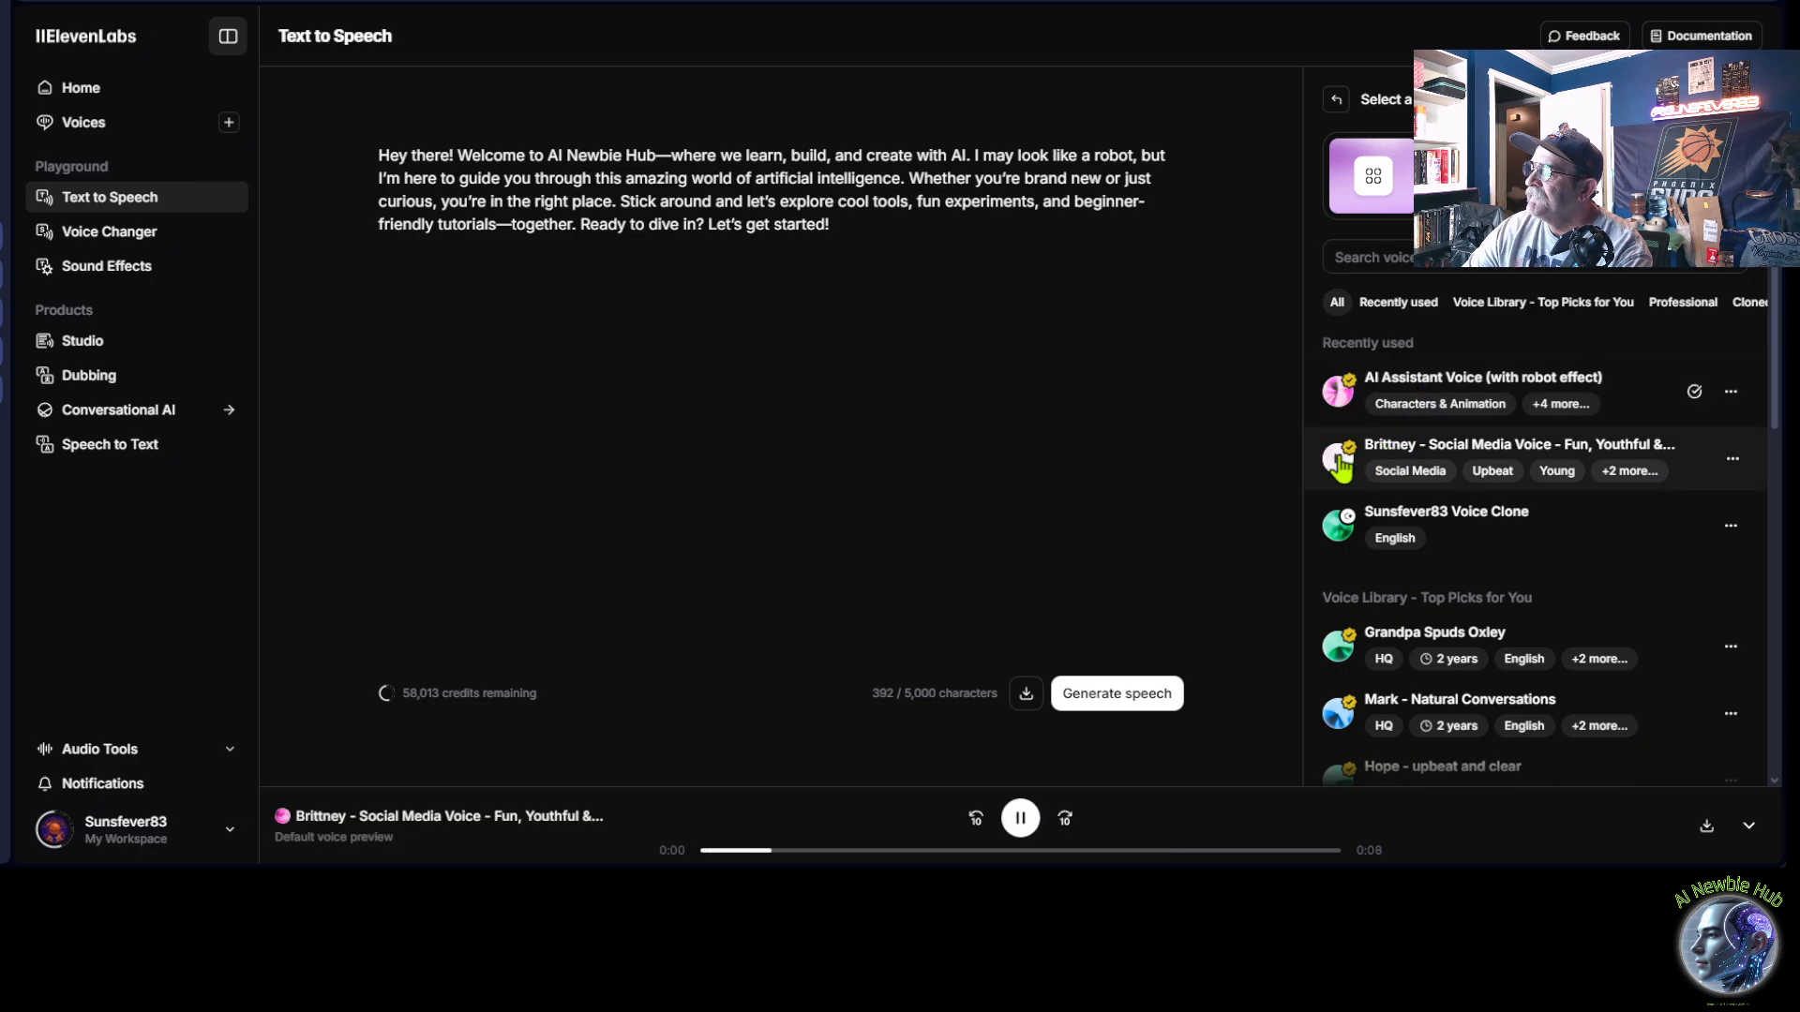
left_click(1340, 460)
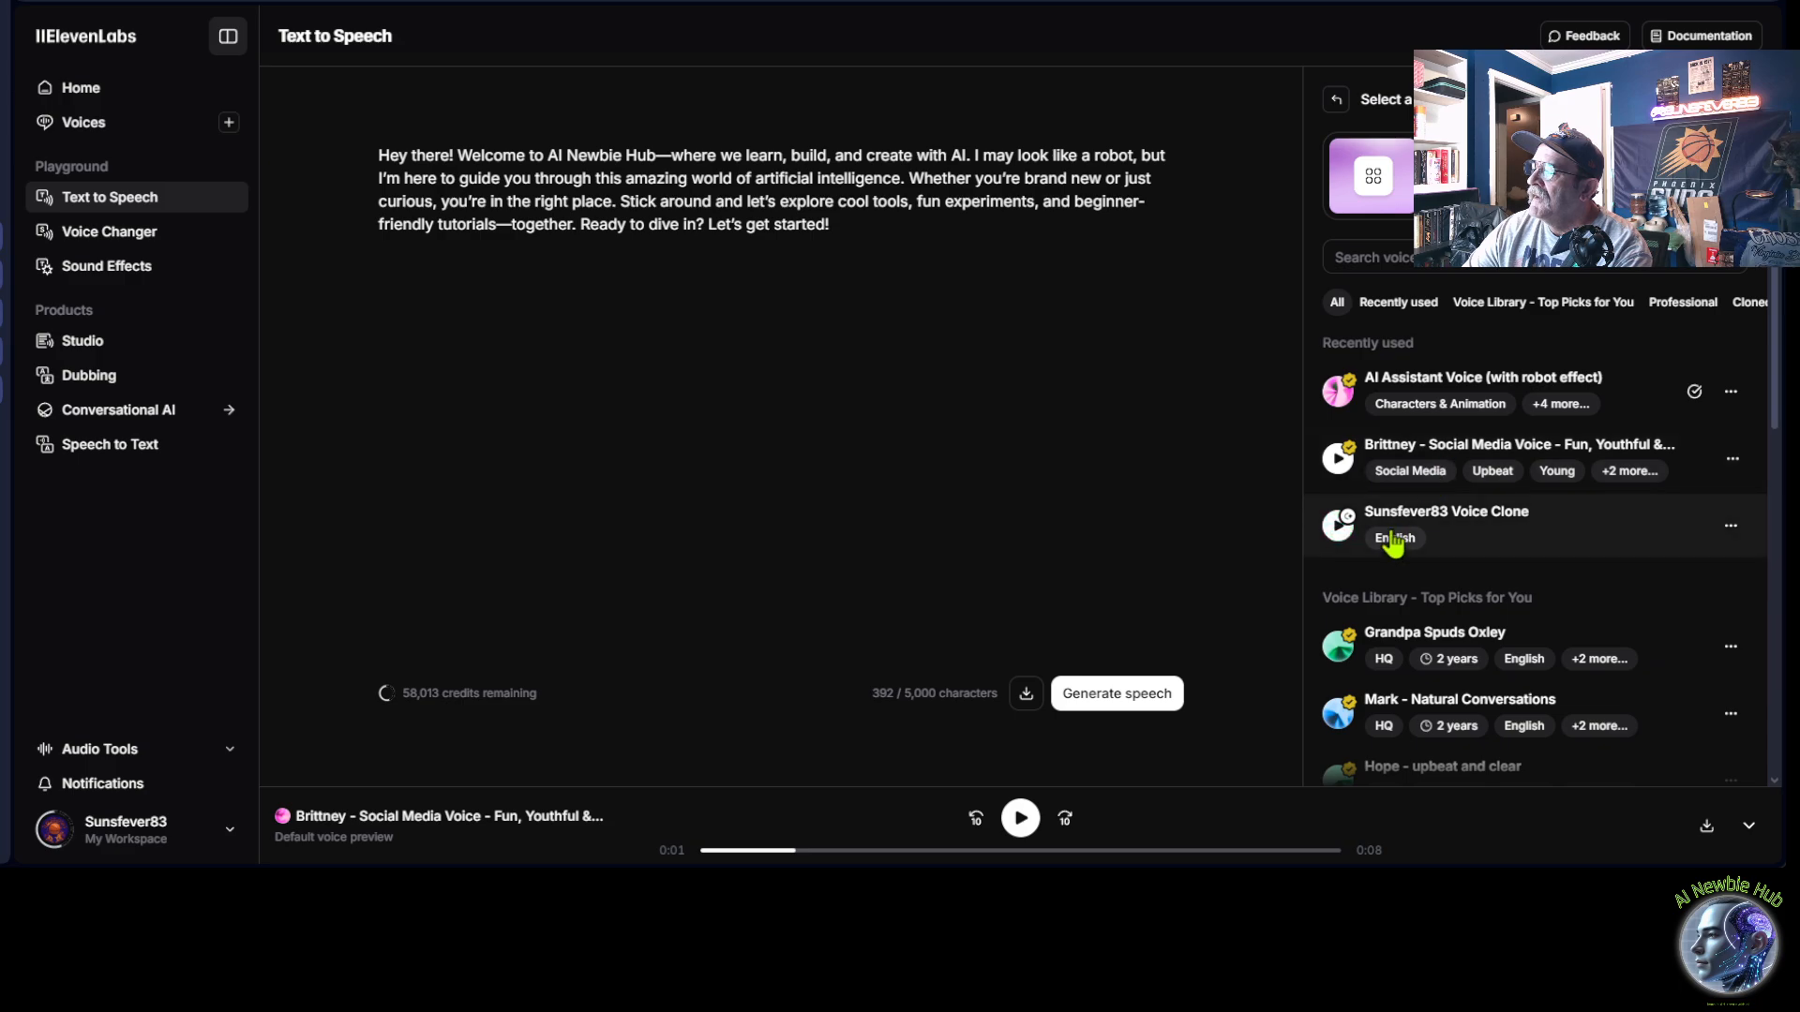
Preview the Sunsfever83 Voice Clone, select it as the voice, and generate the speech from the script.
left_click(1336, 528)
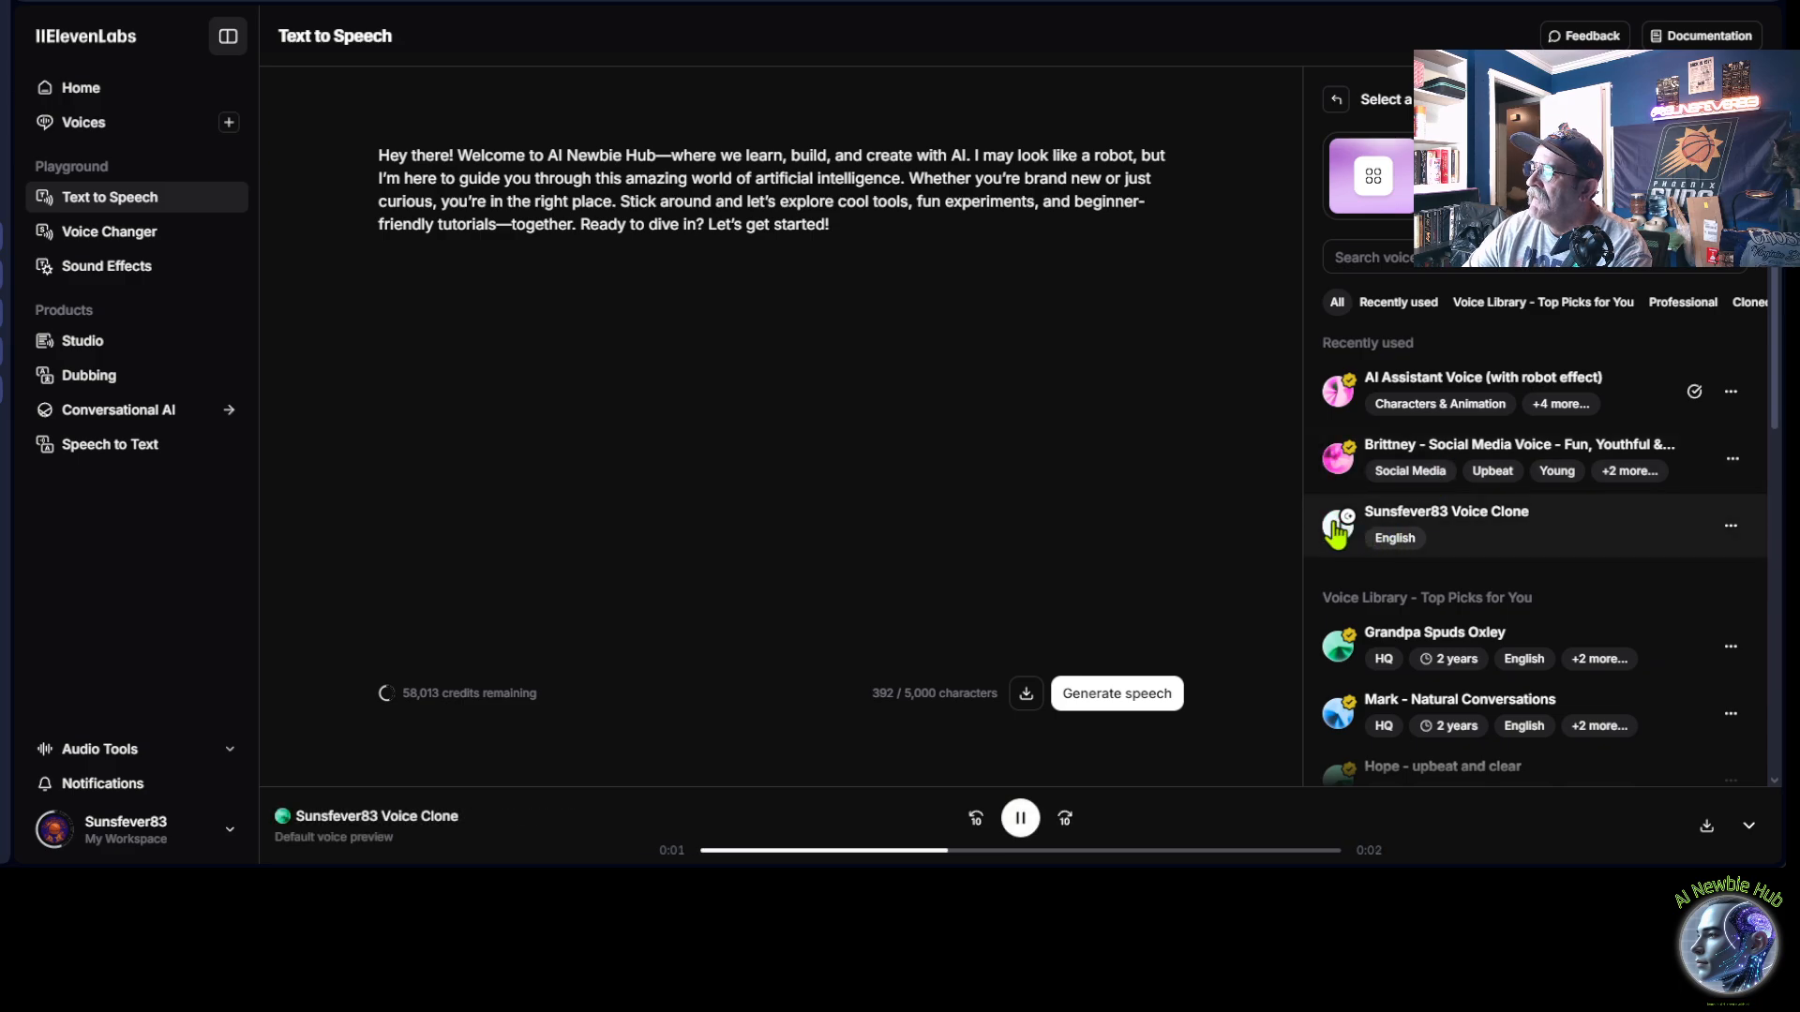
left_click(1337, 528)
left_click(1478, 530)
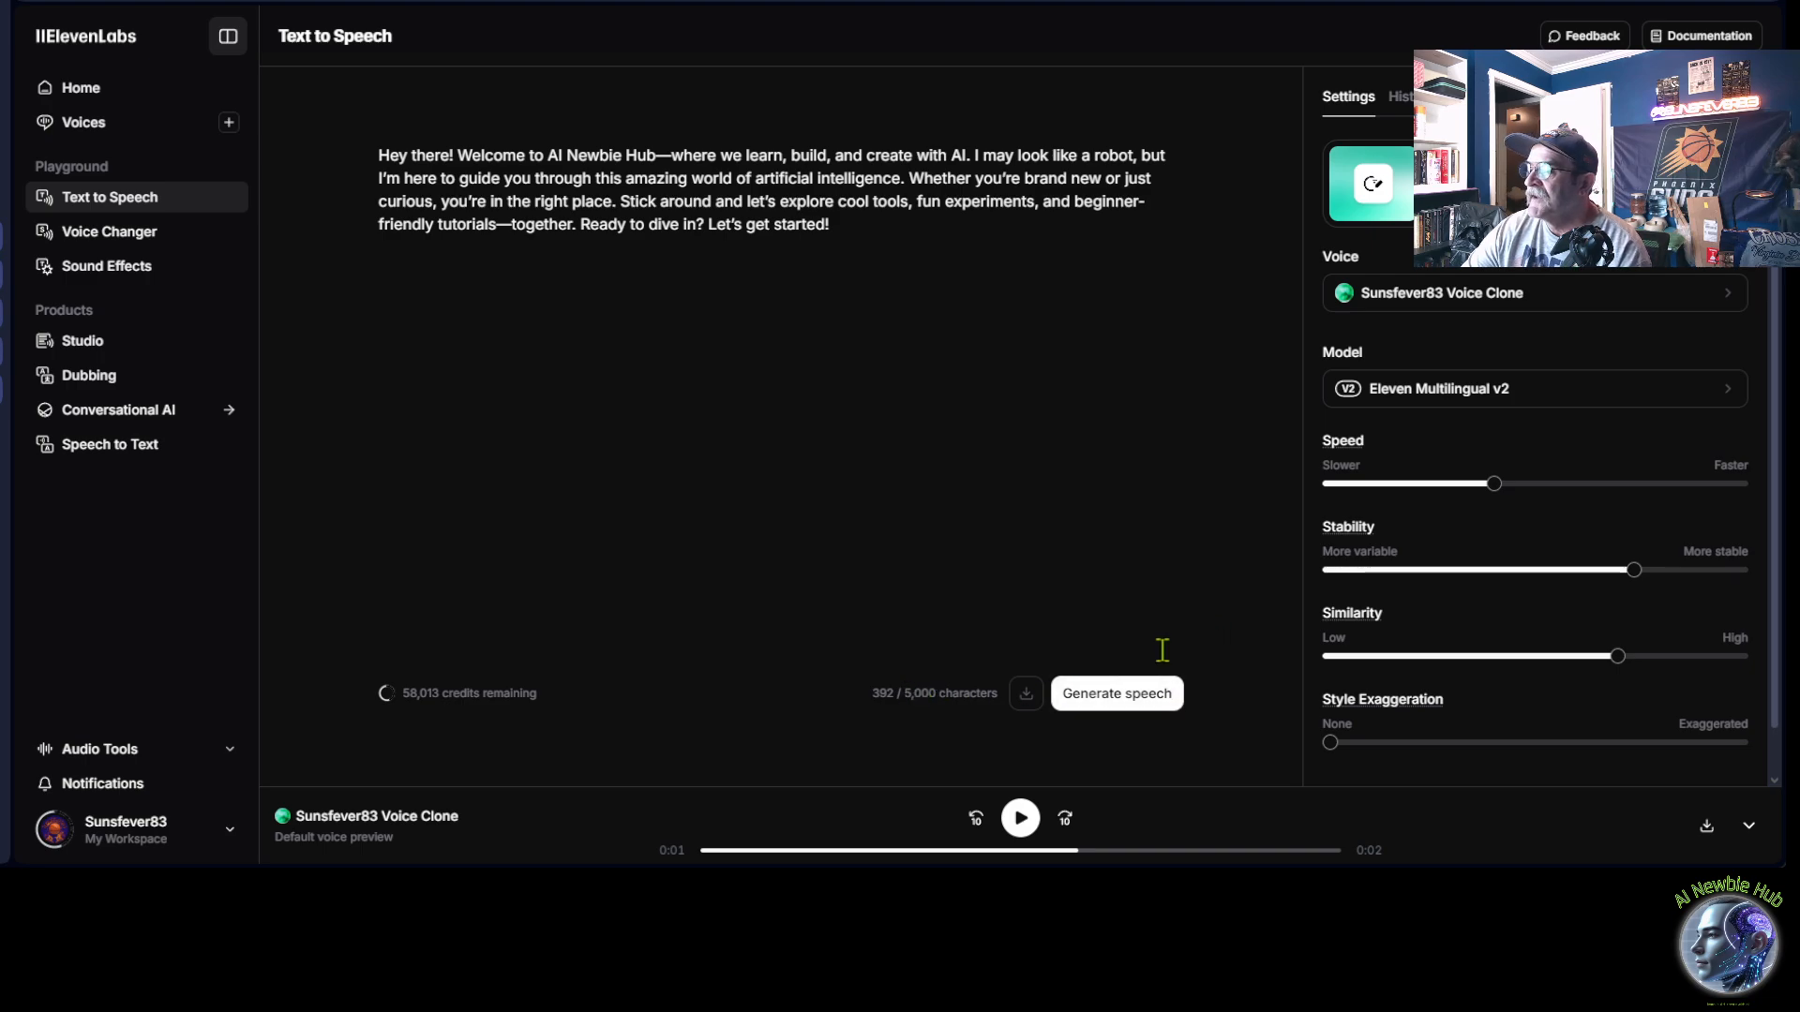
left_click(1119, 695)
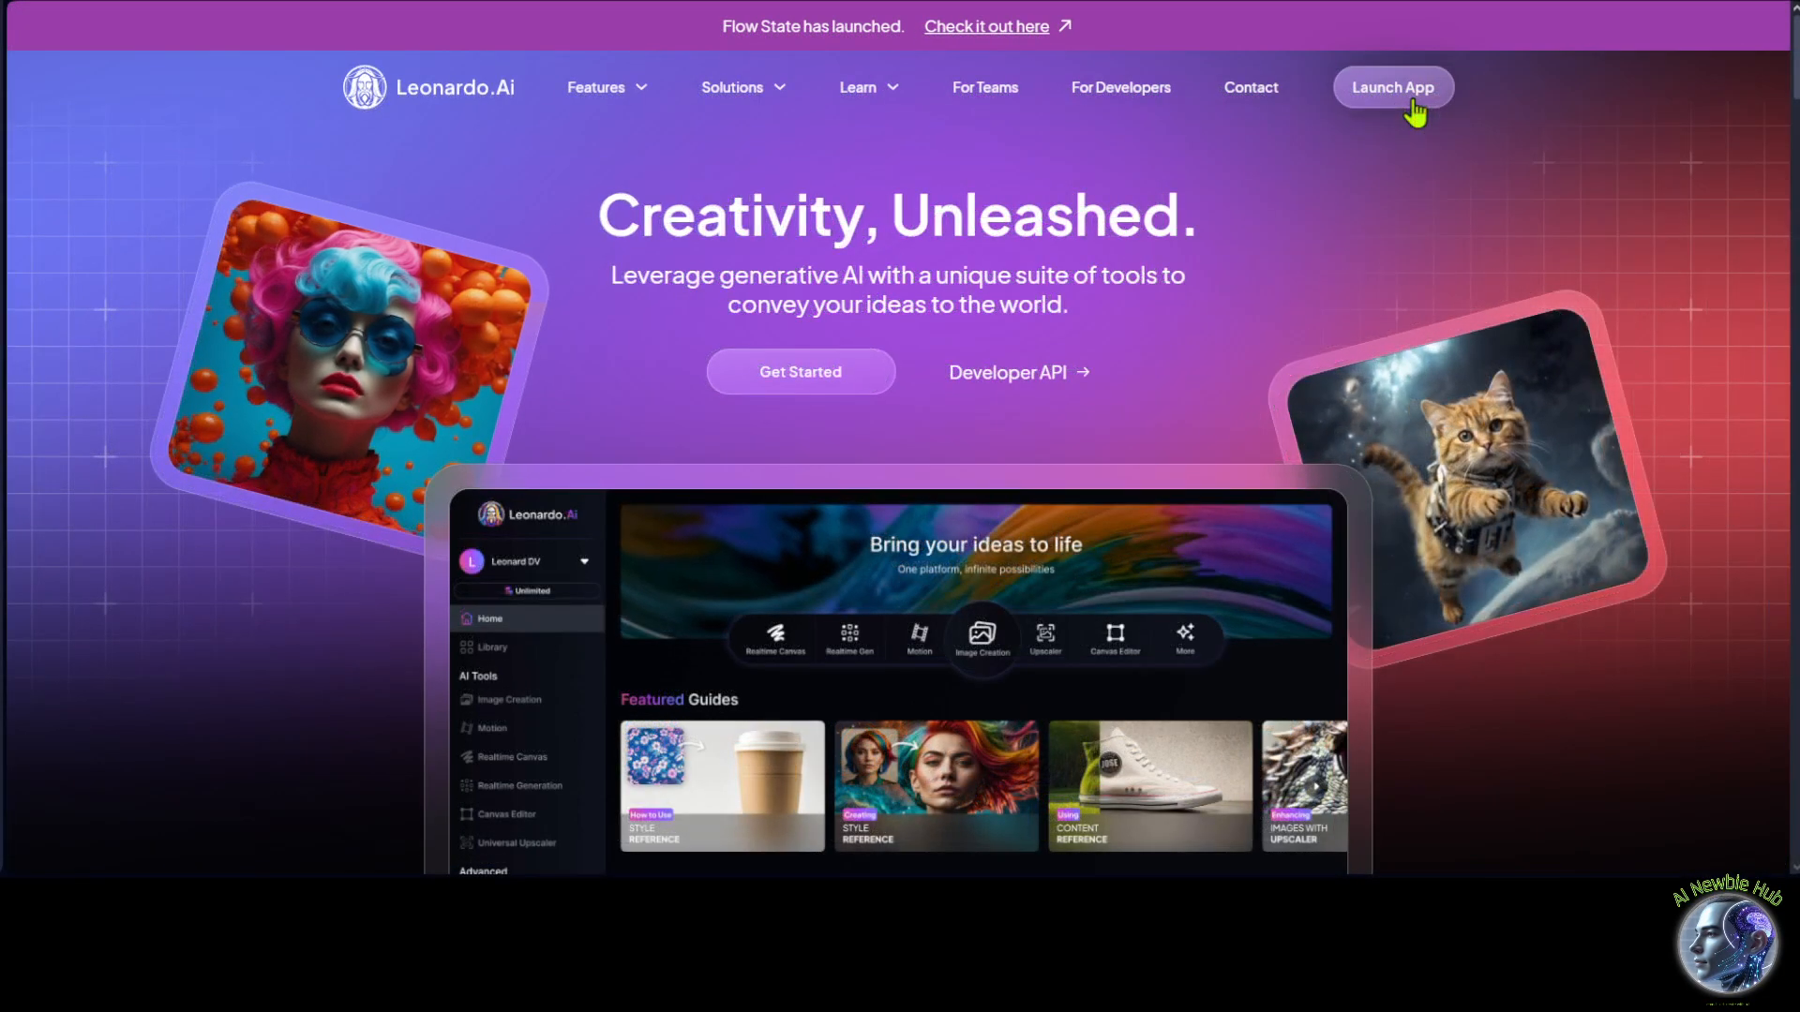
Open Image Creation in the Leonardo.Ai app and replace the robot image prompt with the copied AI Newbie Hub script.
left_click(1400, 110)
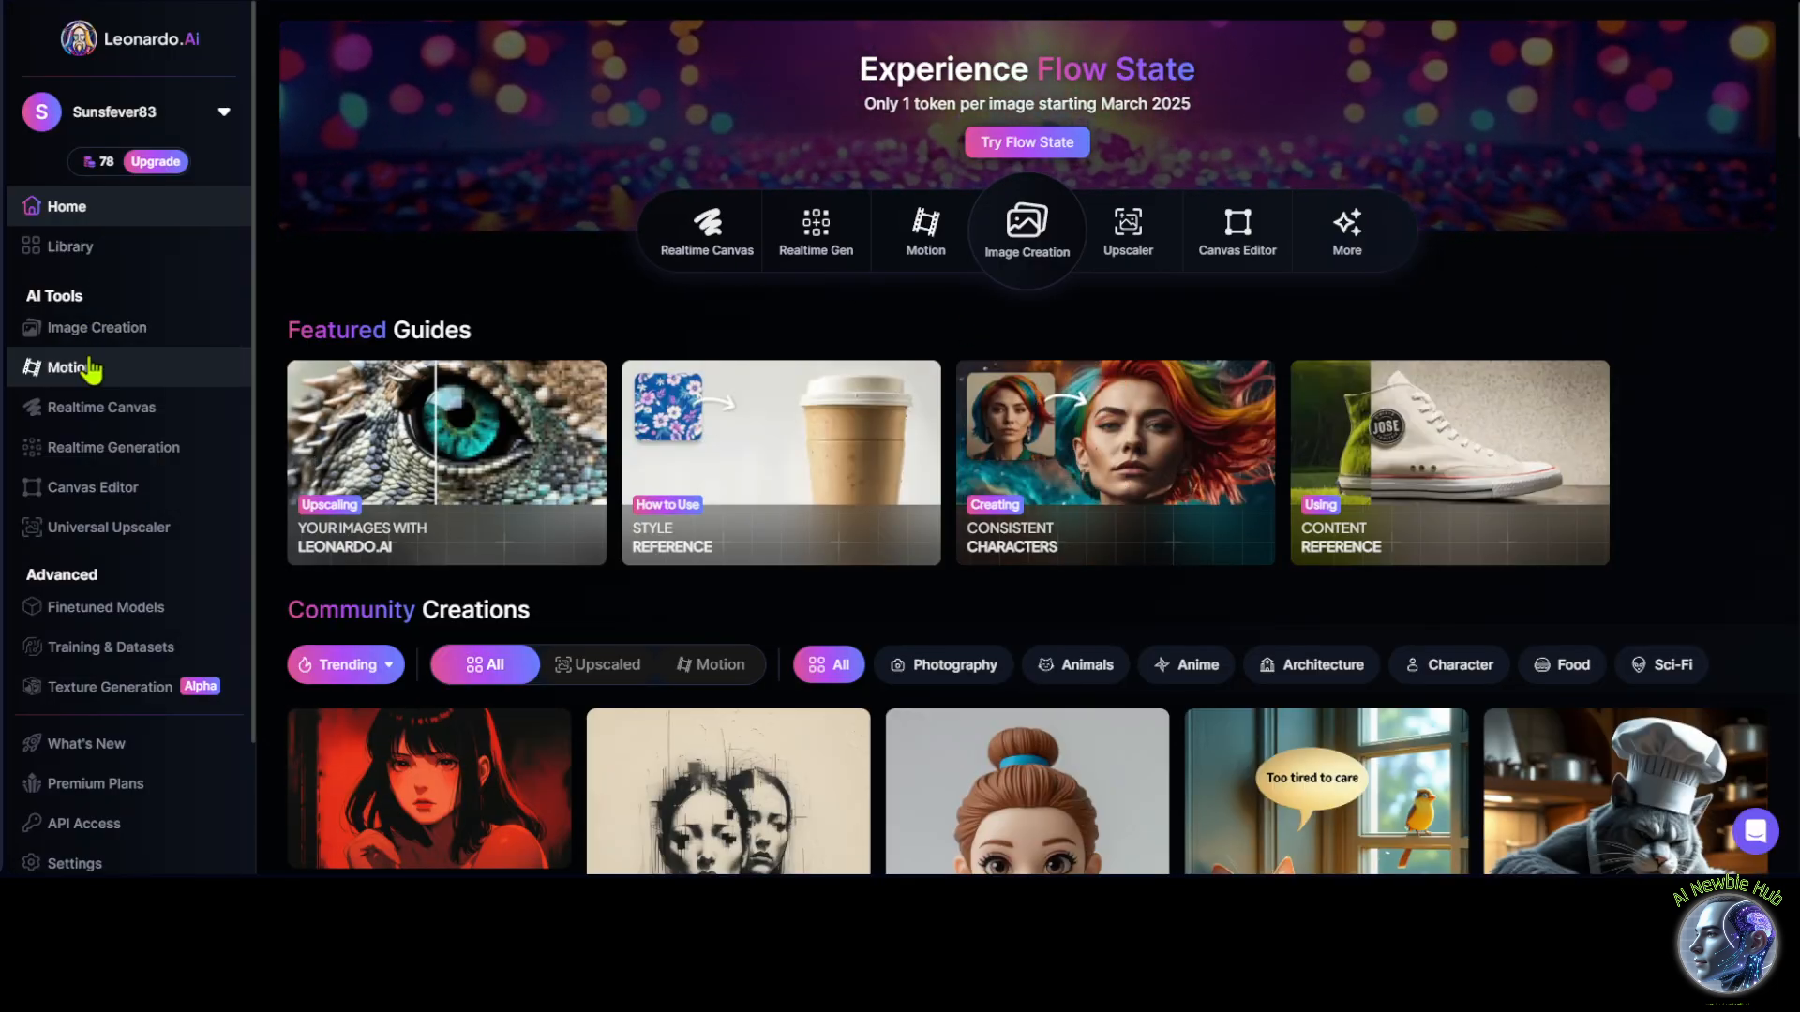
left_click(119, 333)
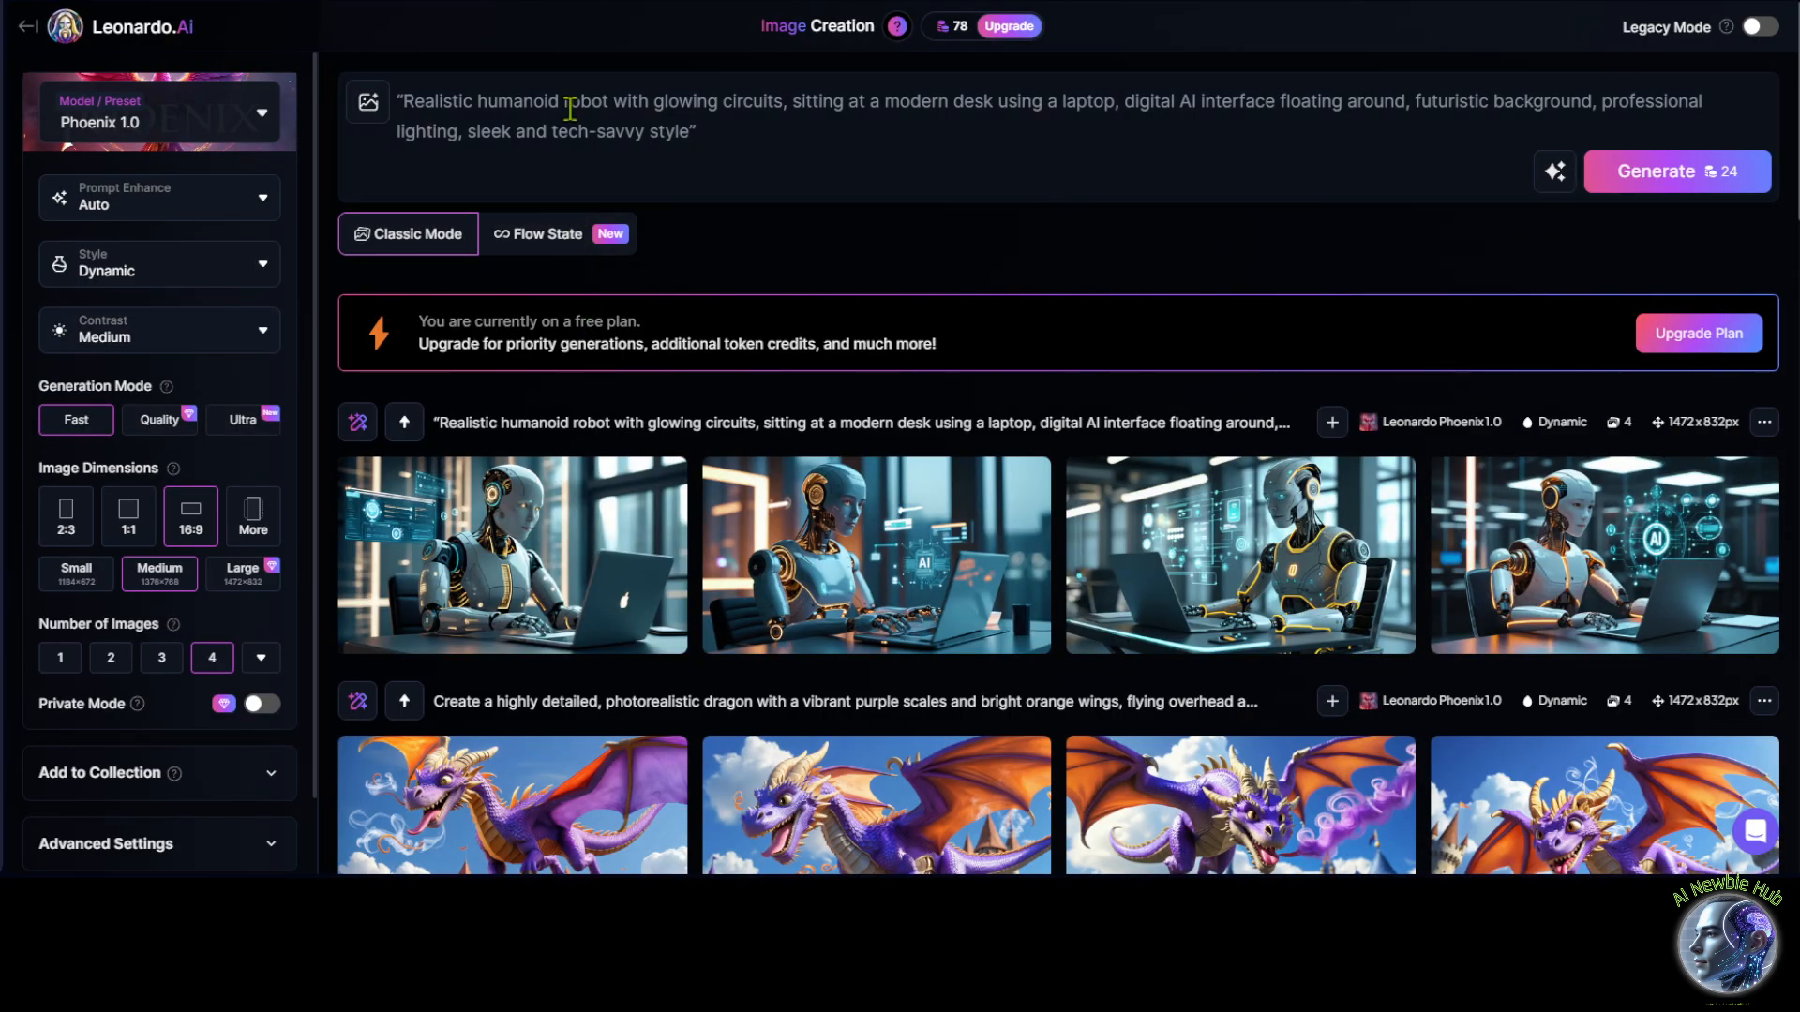
left_click(570, 109)
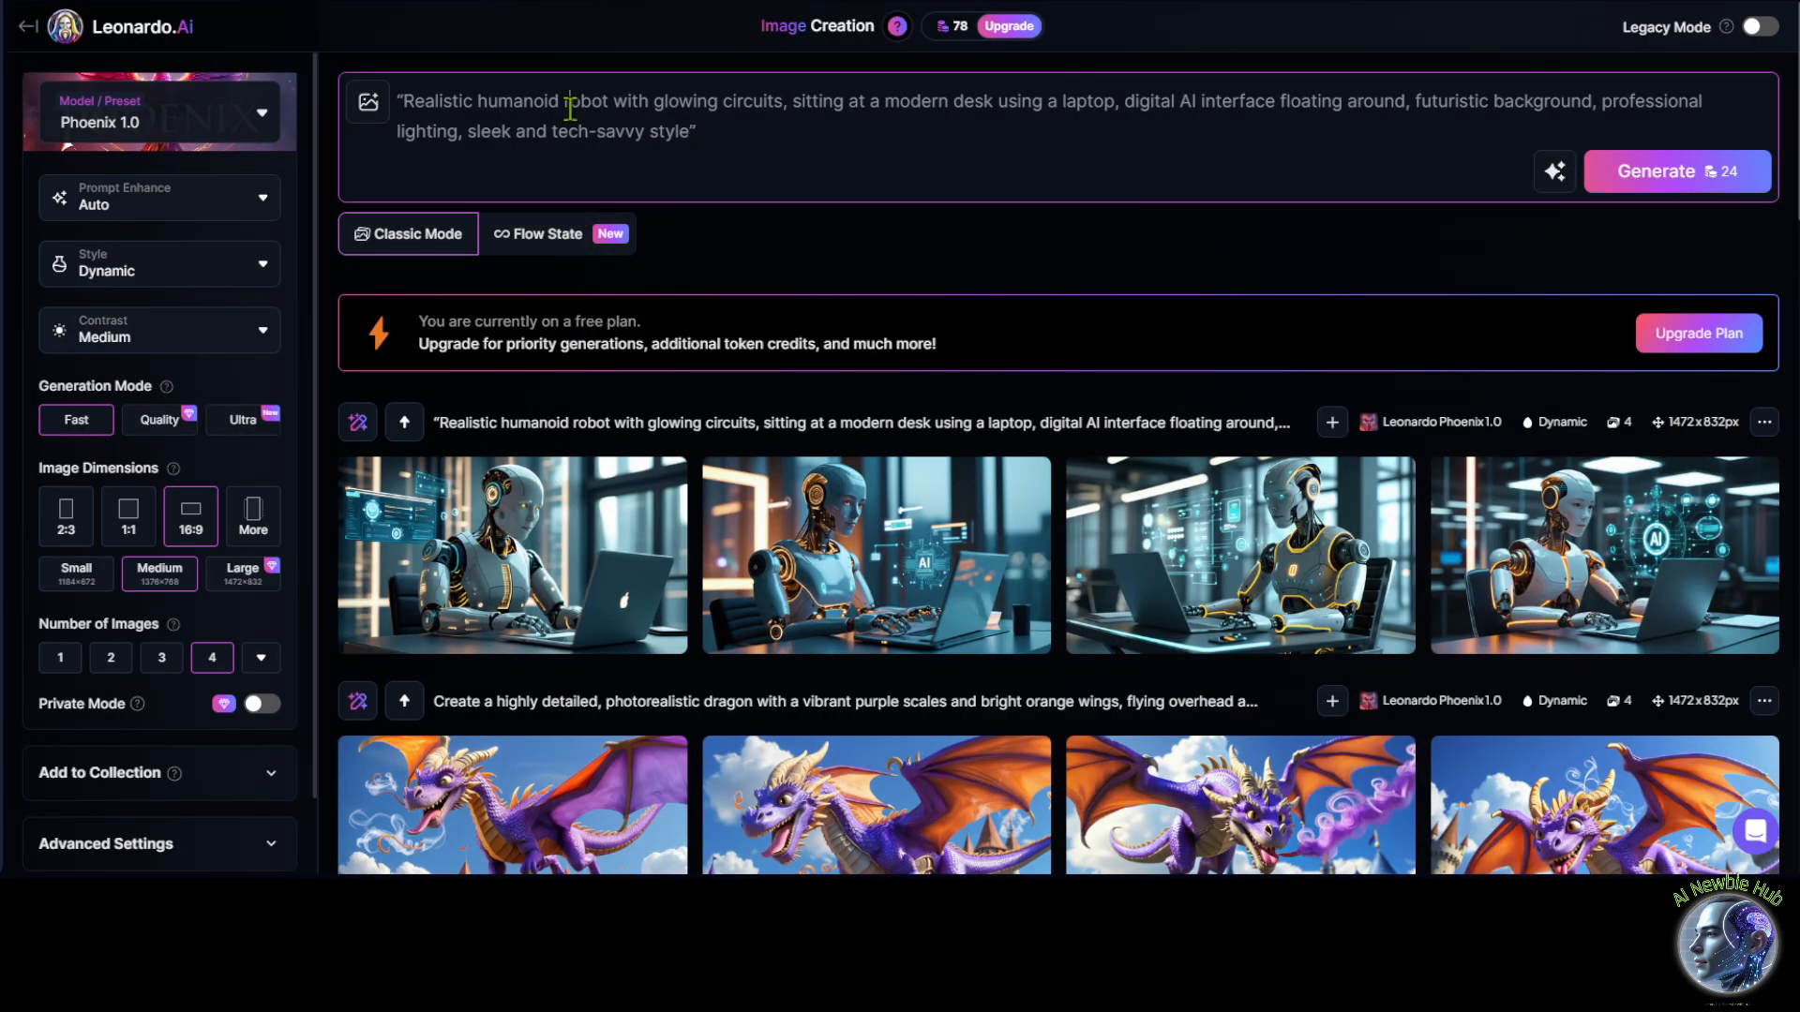
key("ctrl+a")
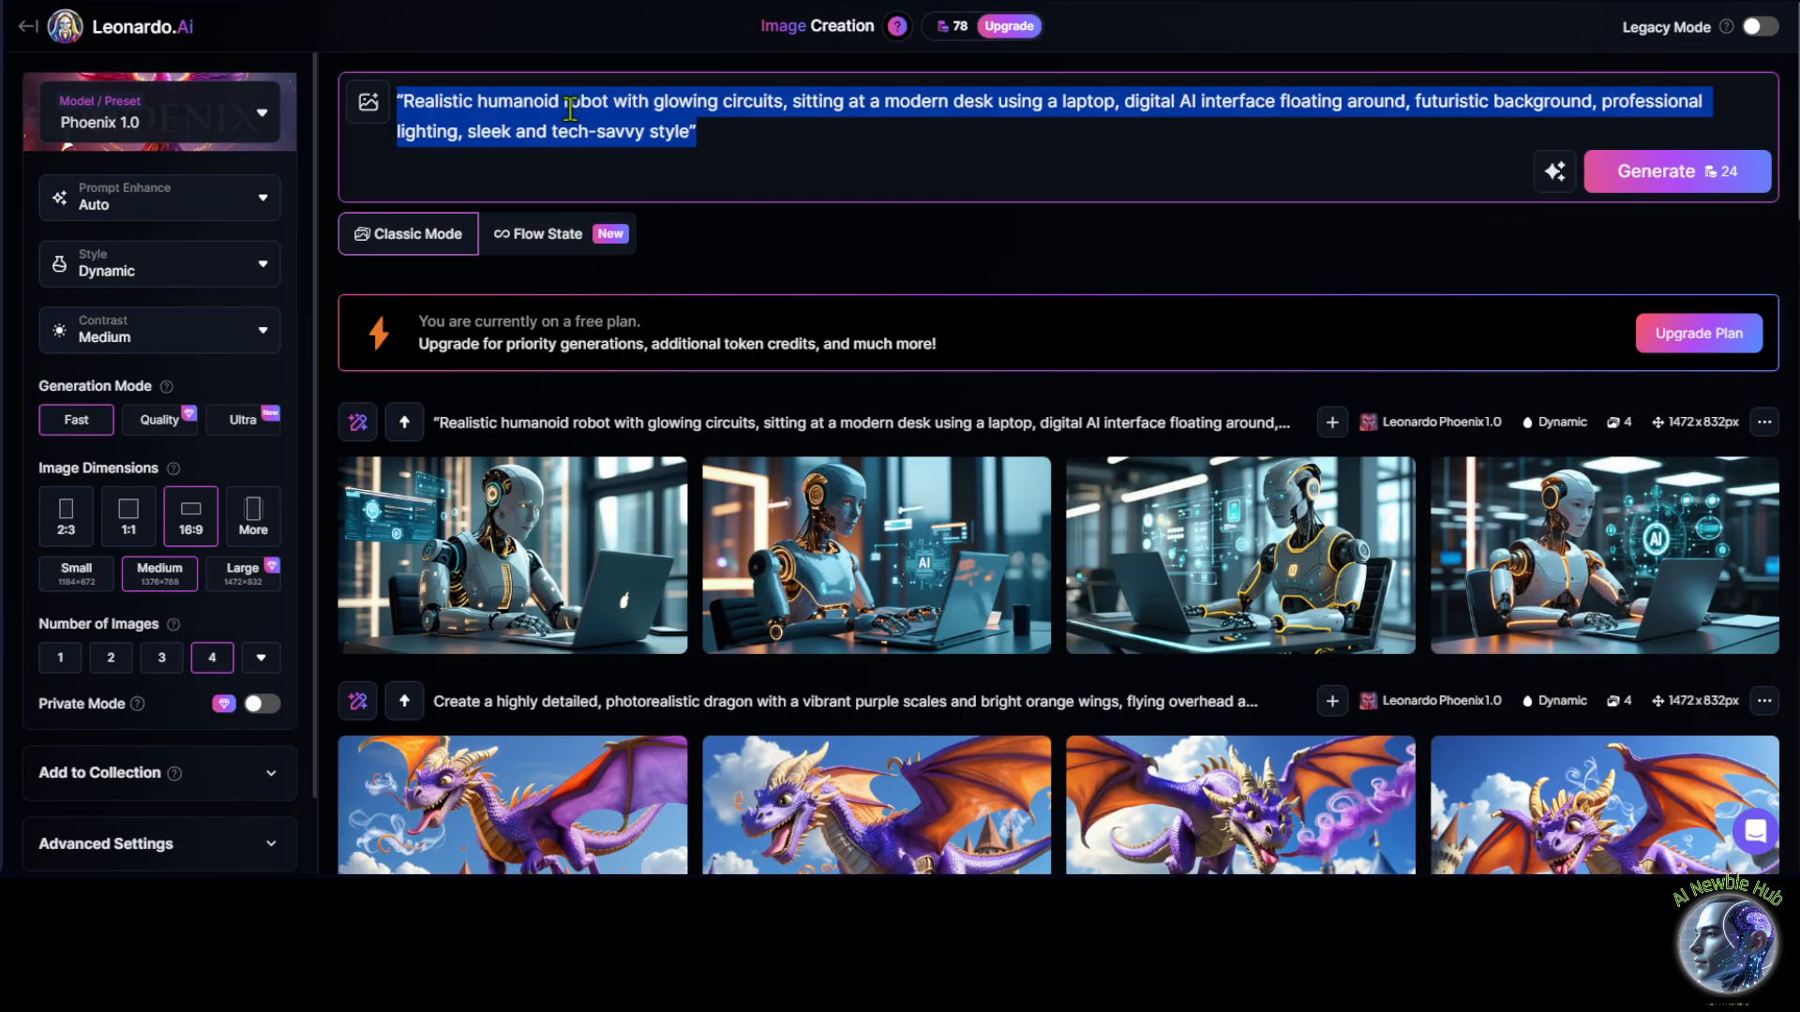
type("Hey there! Welcome to AI Newbie Hub—where we learn, build, and create with AI. I may look like a robot, but I’m here to guide you through this amazing world of artificial intelligence. Whether you’re brand new or just curious, you’re in the right place. Stick around and let’s explore cool tools, fun experiments, and beginner-friendly tutorials—together. Ready to dive in? Let’s get started!")
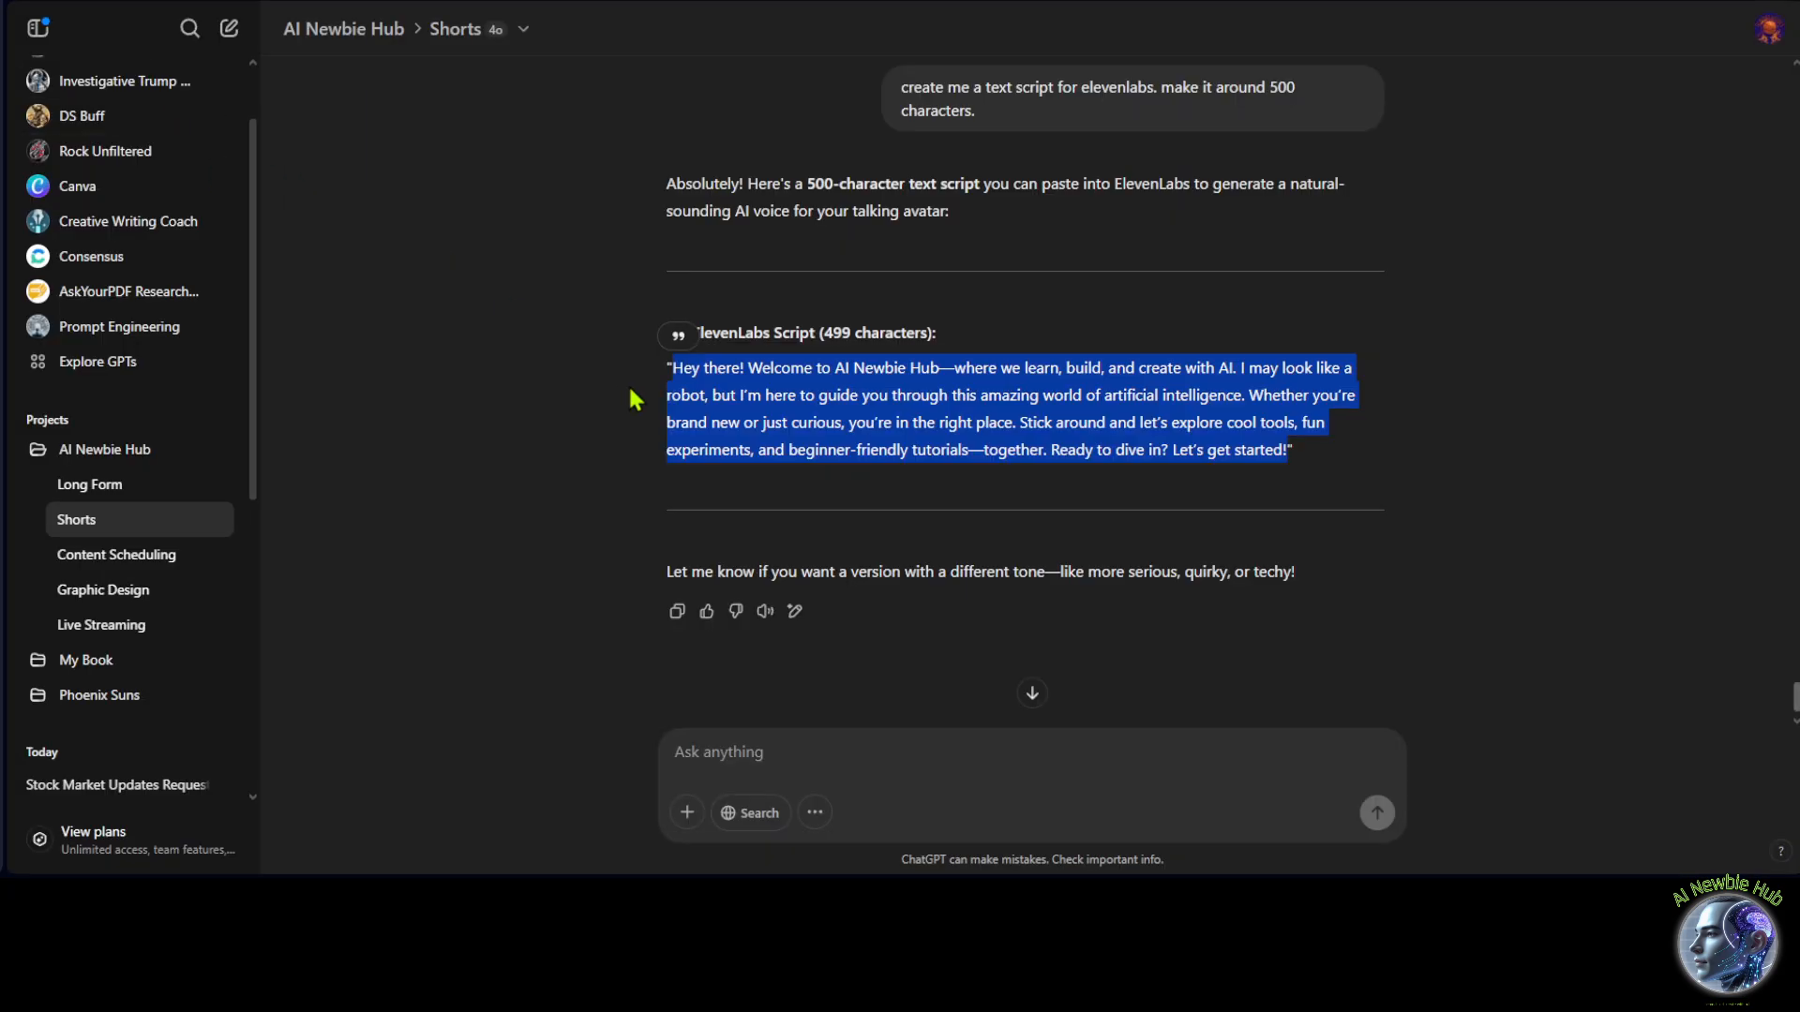
Return to the ChatGPT Shorts conversation and copy the full Leonardo prompt for the realistic humanoid robot talking avatar.
scroll(713, 431, "up", 2)
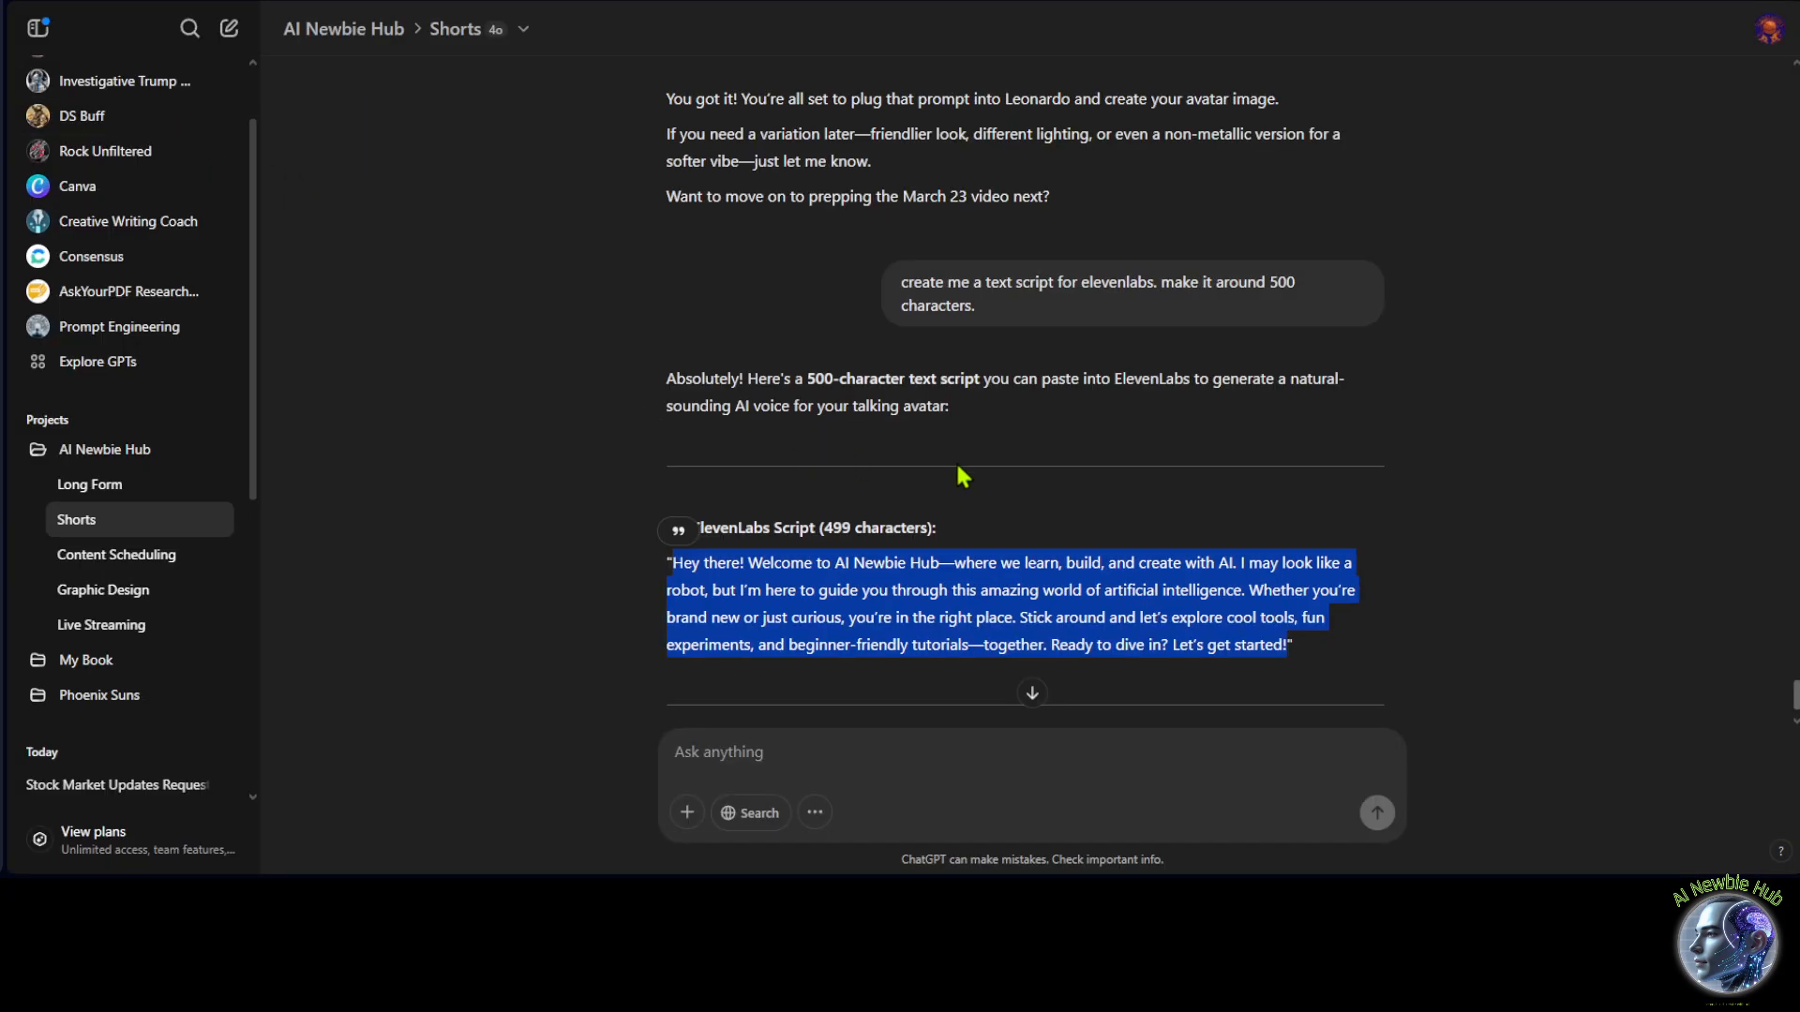
scroll(962, 476, "up", 1)
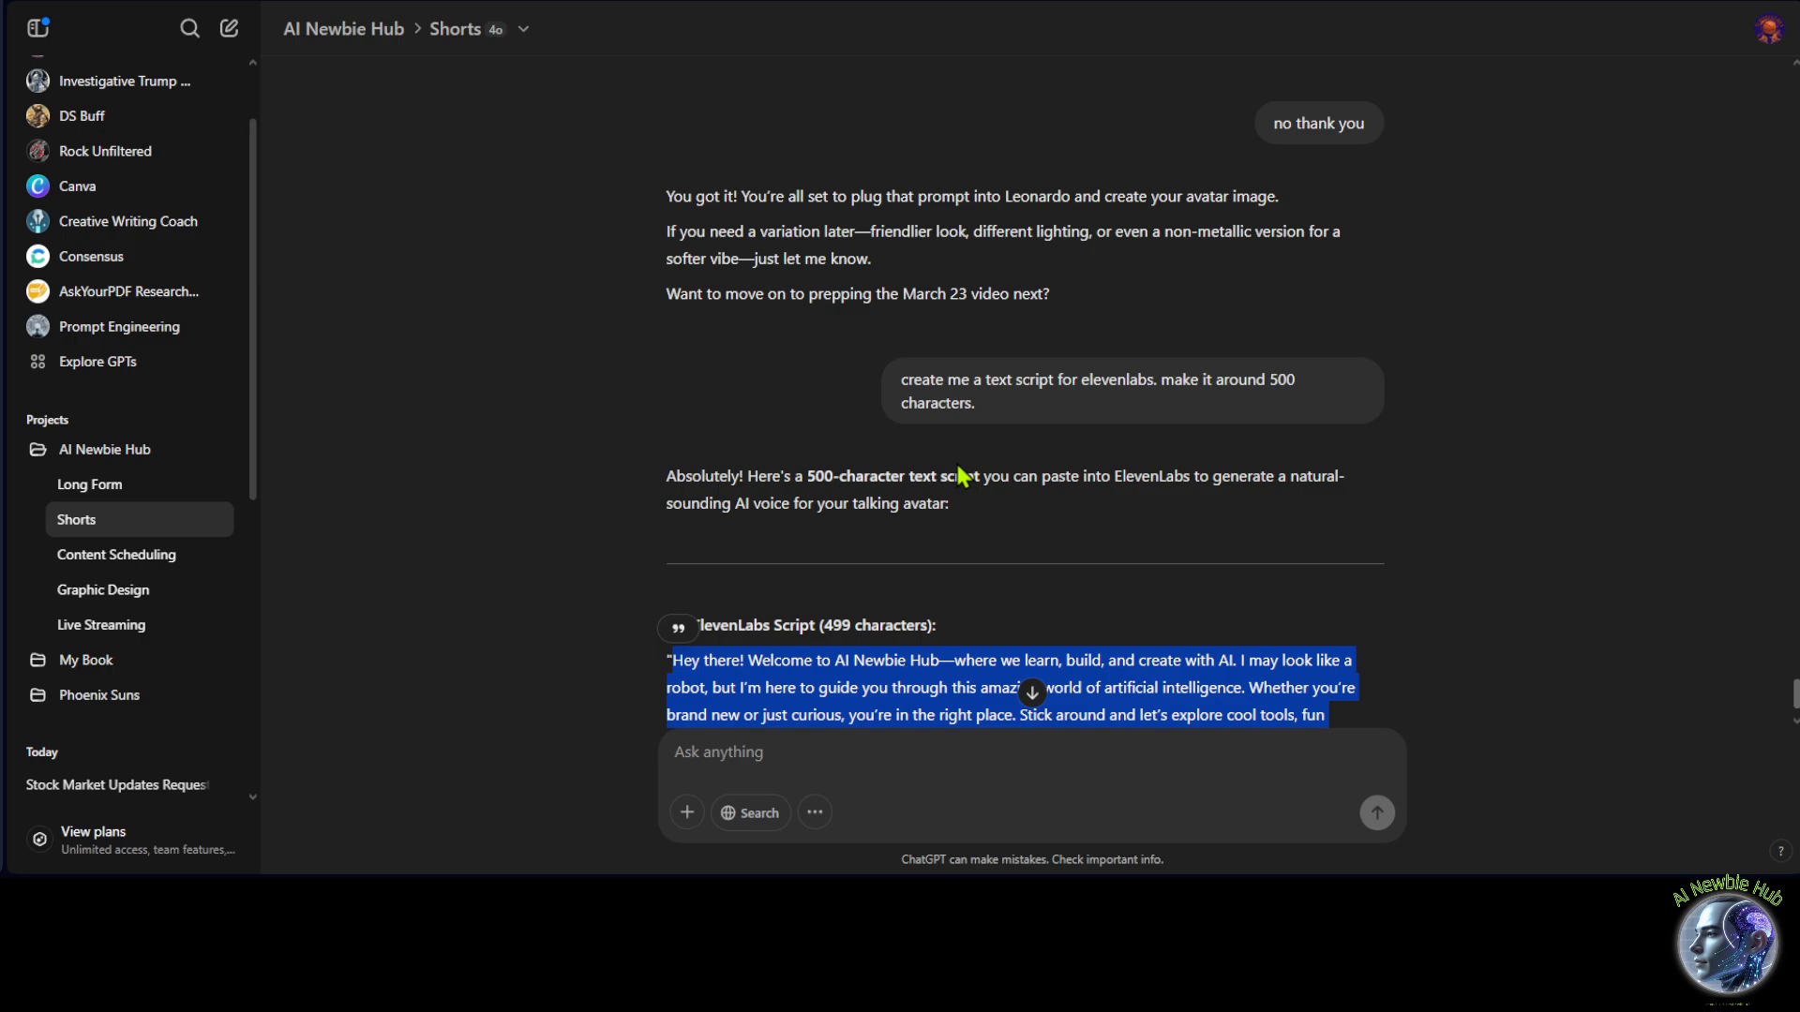
scroll(963, 476, "up", 4)
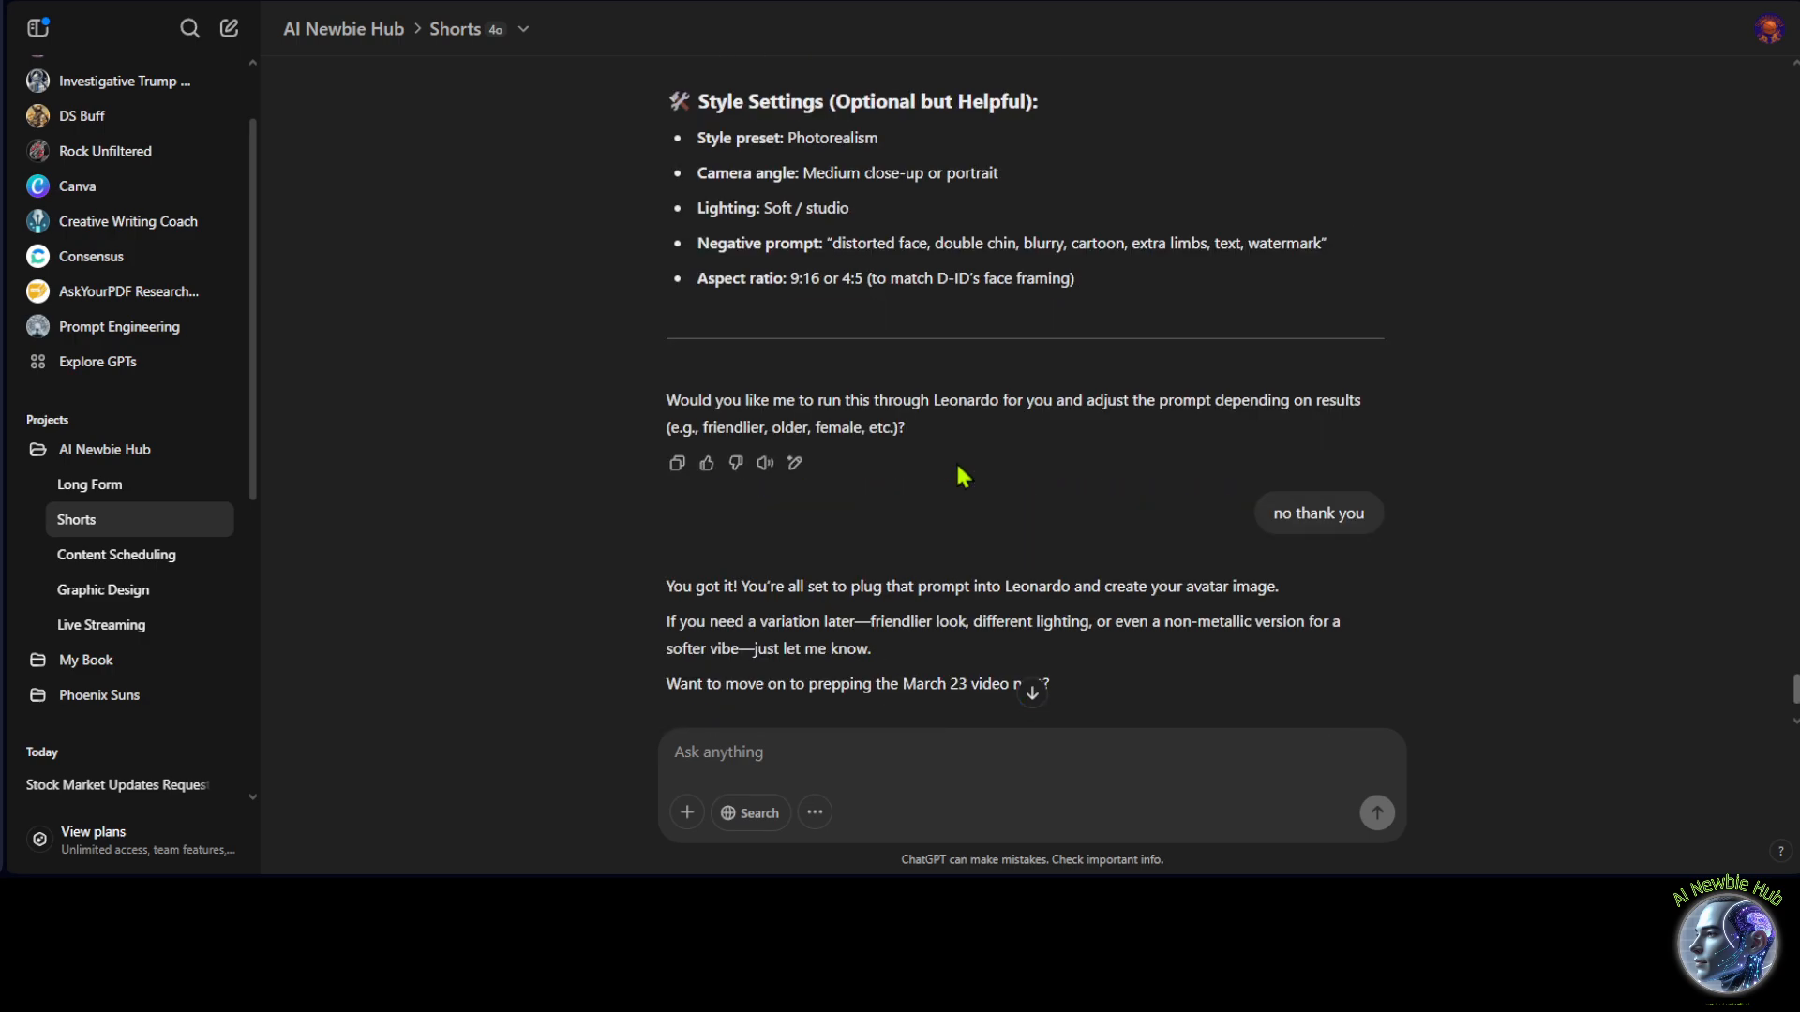
scroll(963, 476, "up", 3)
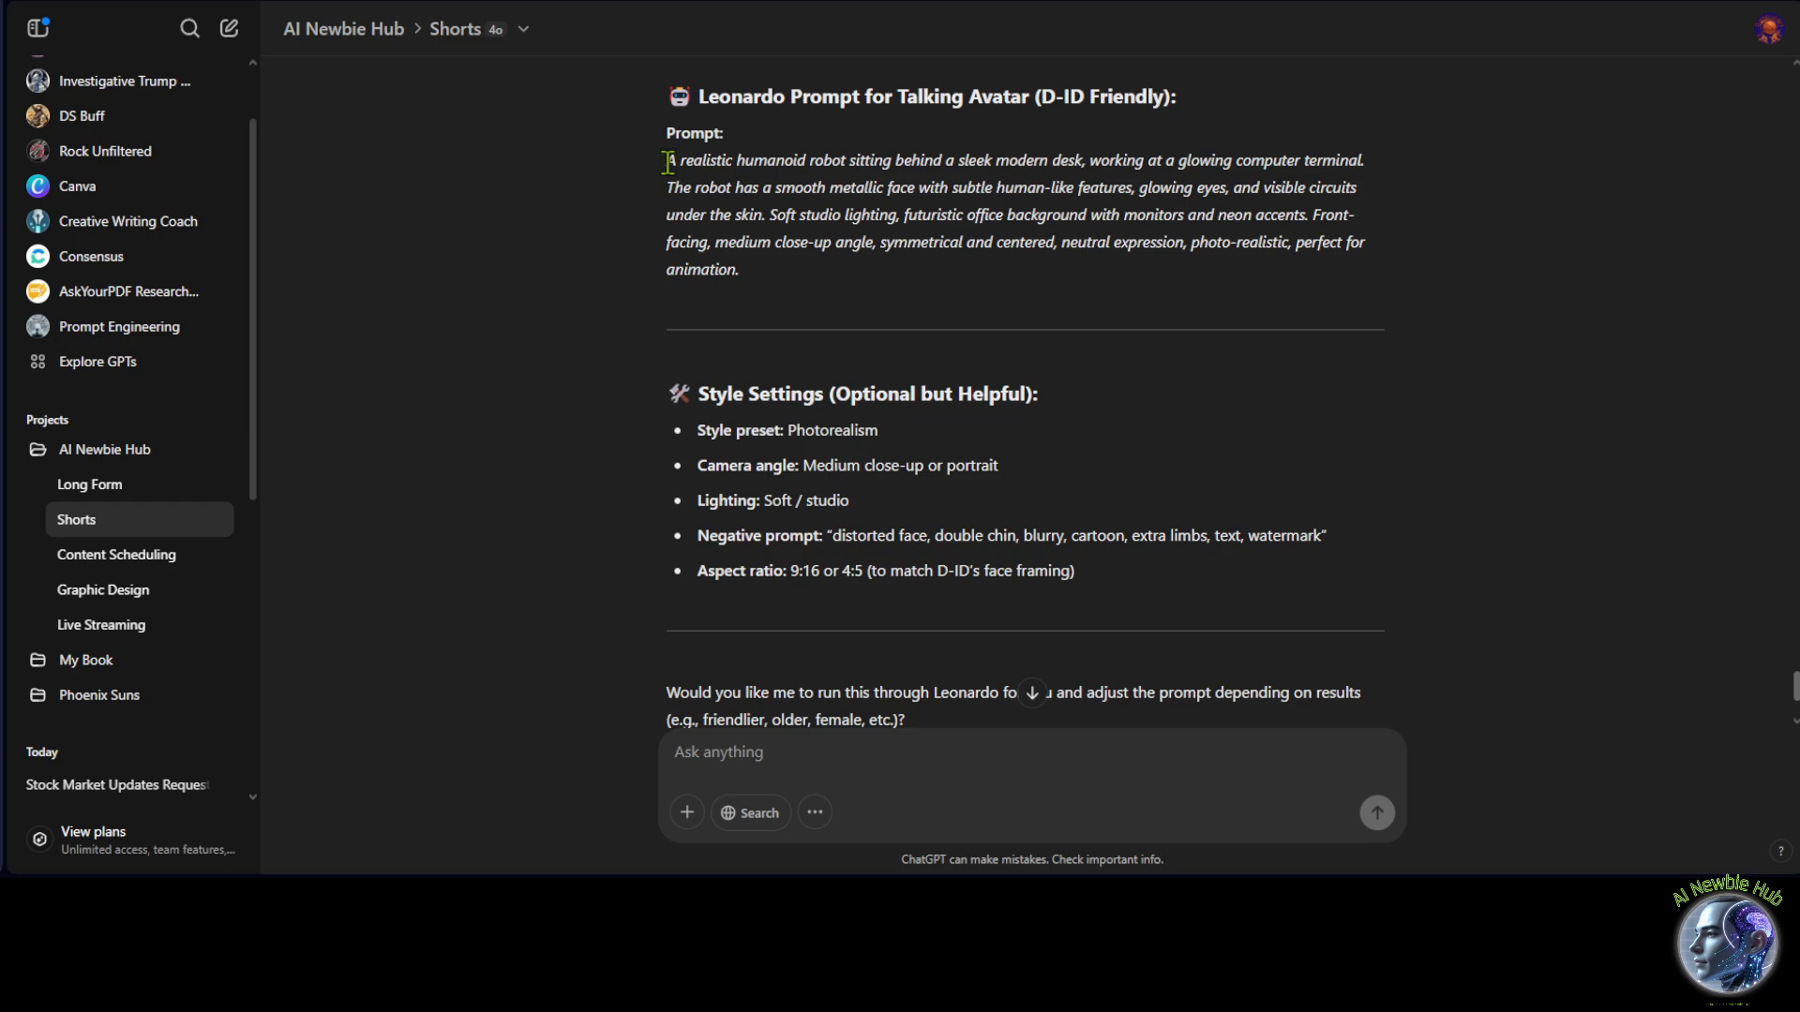
left_click_drag(668, 162, 750, 288)
key("ctrl+c")
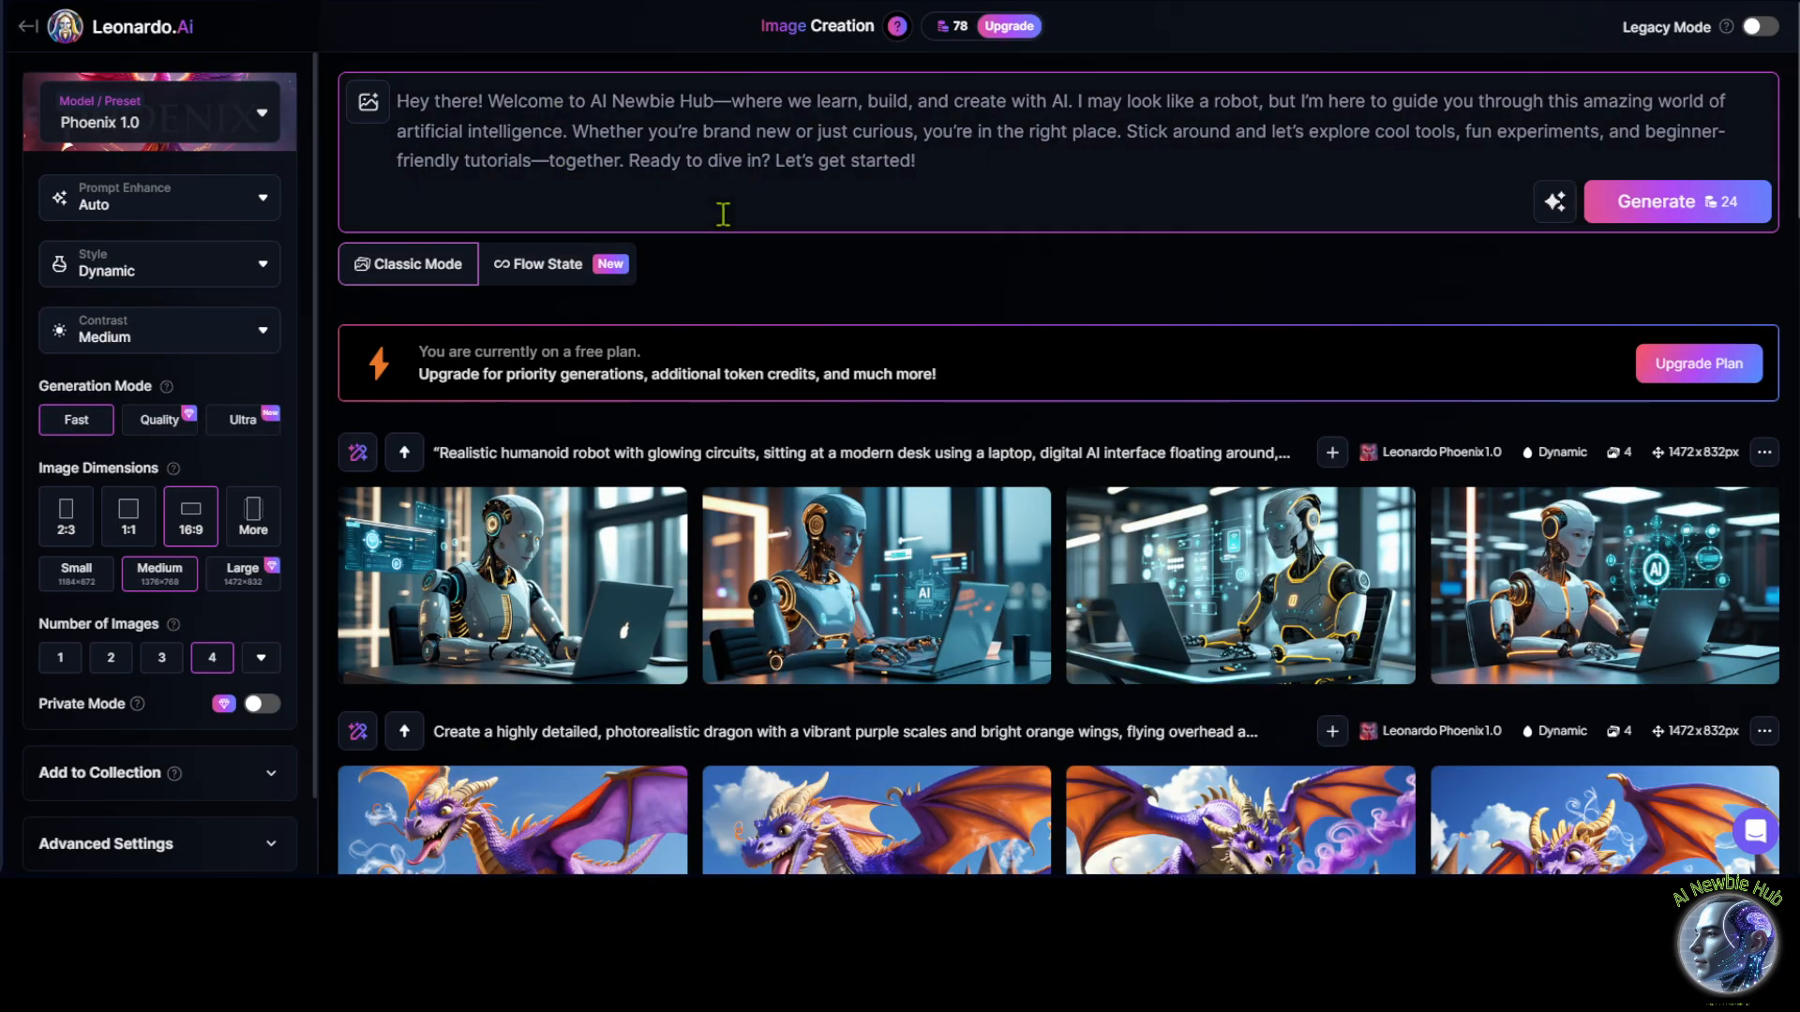
Replace the script in the Leonardo.Ai prompt with the copied humanoid robot prompt and generate four 16:9 images.
key("ctrl+a")
key("ctrl+v")
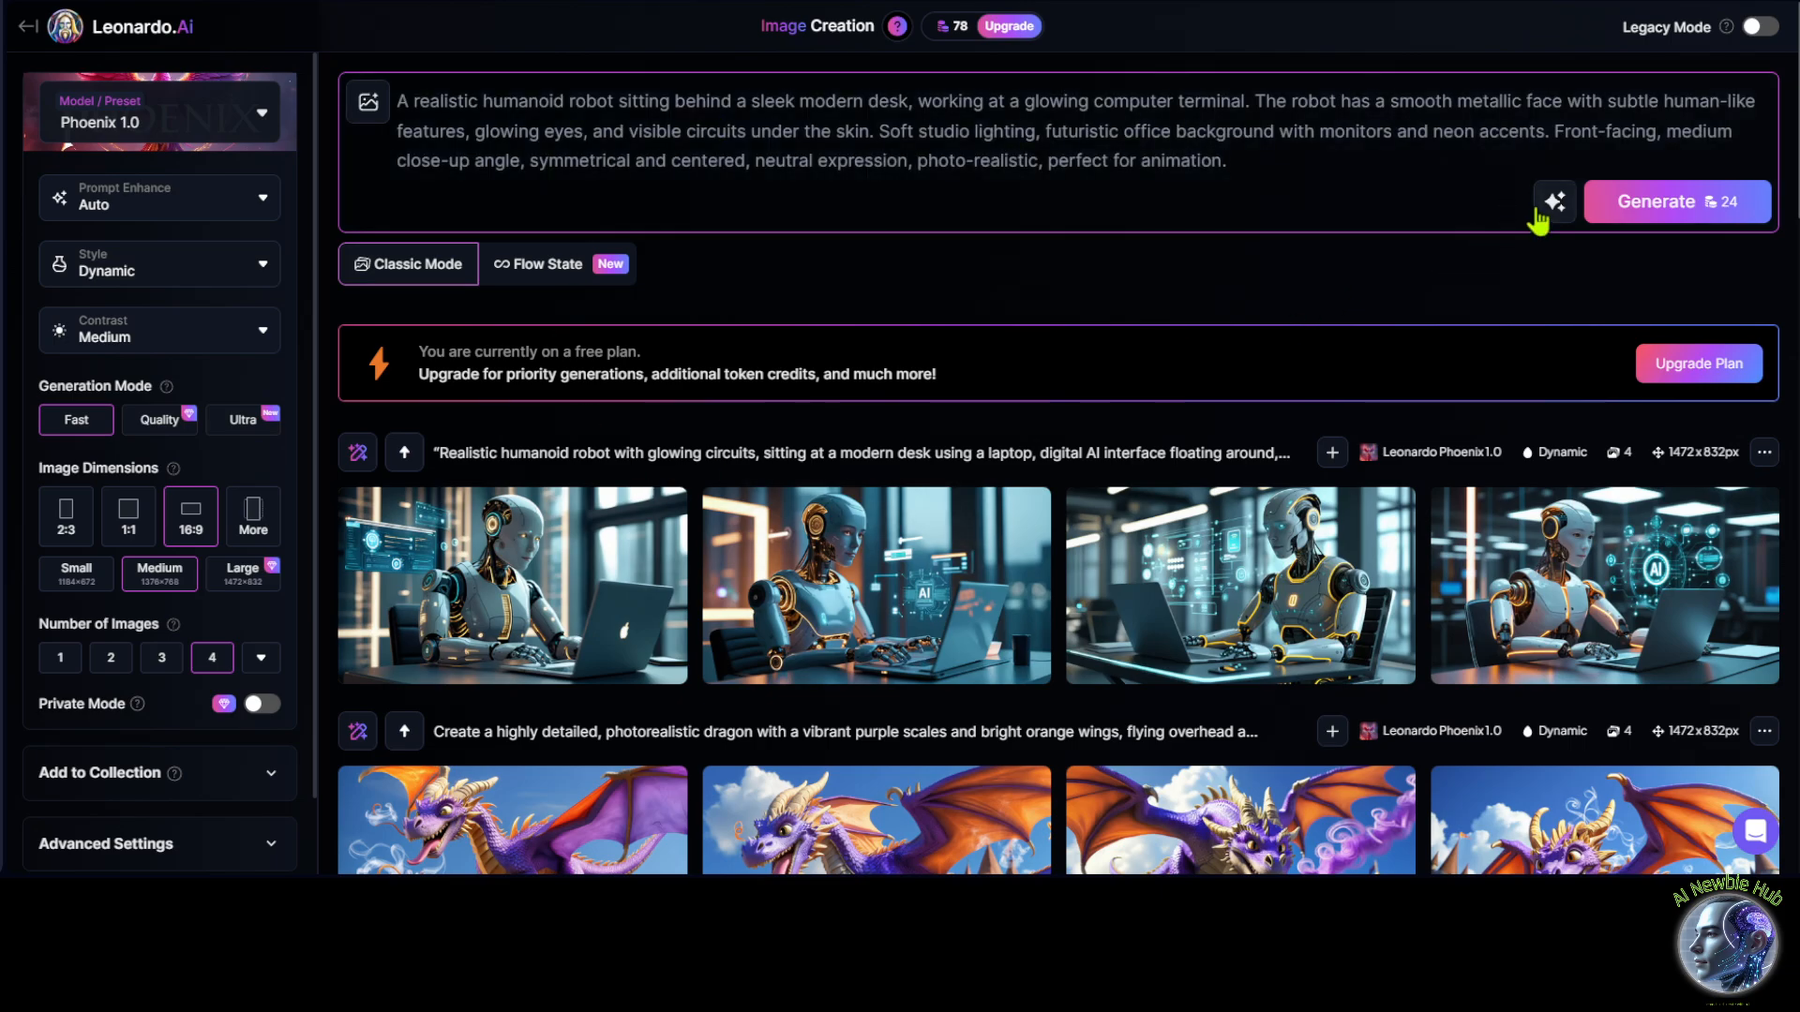
left_click(1668, 213)
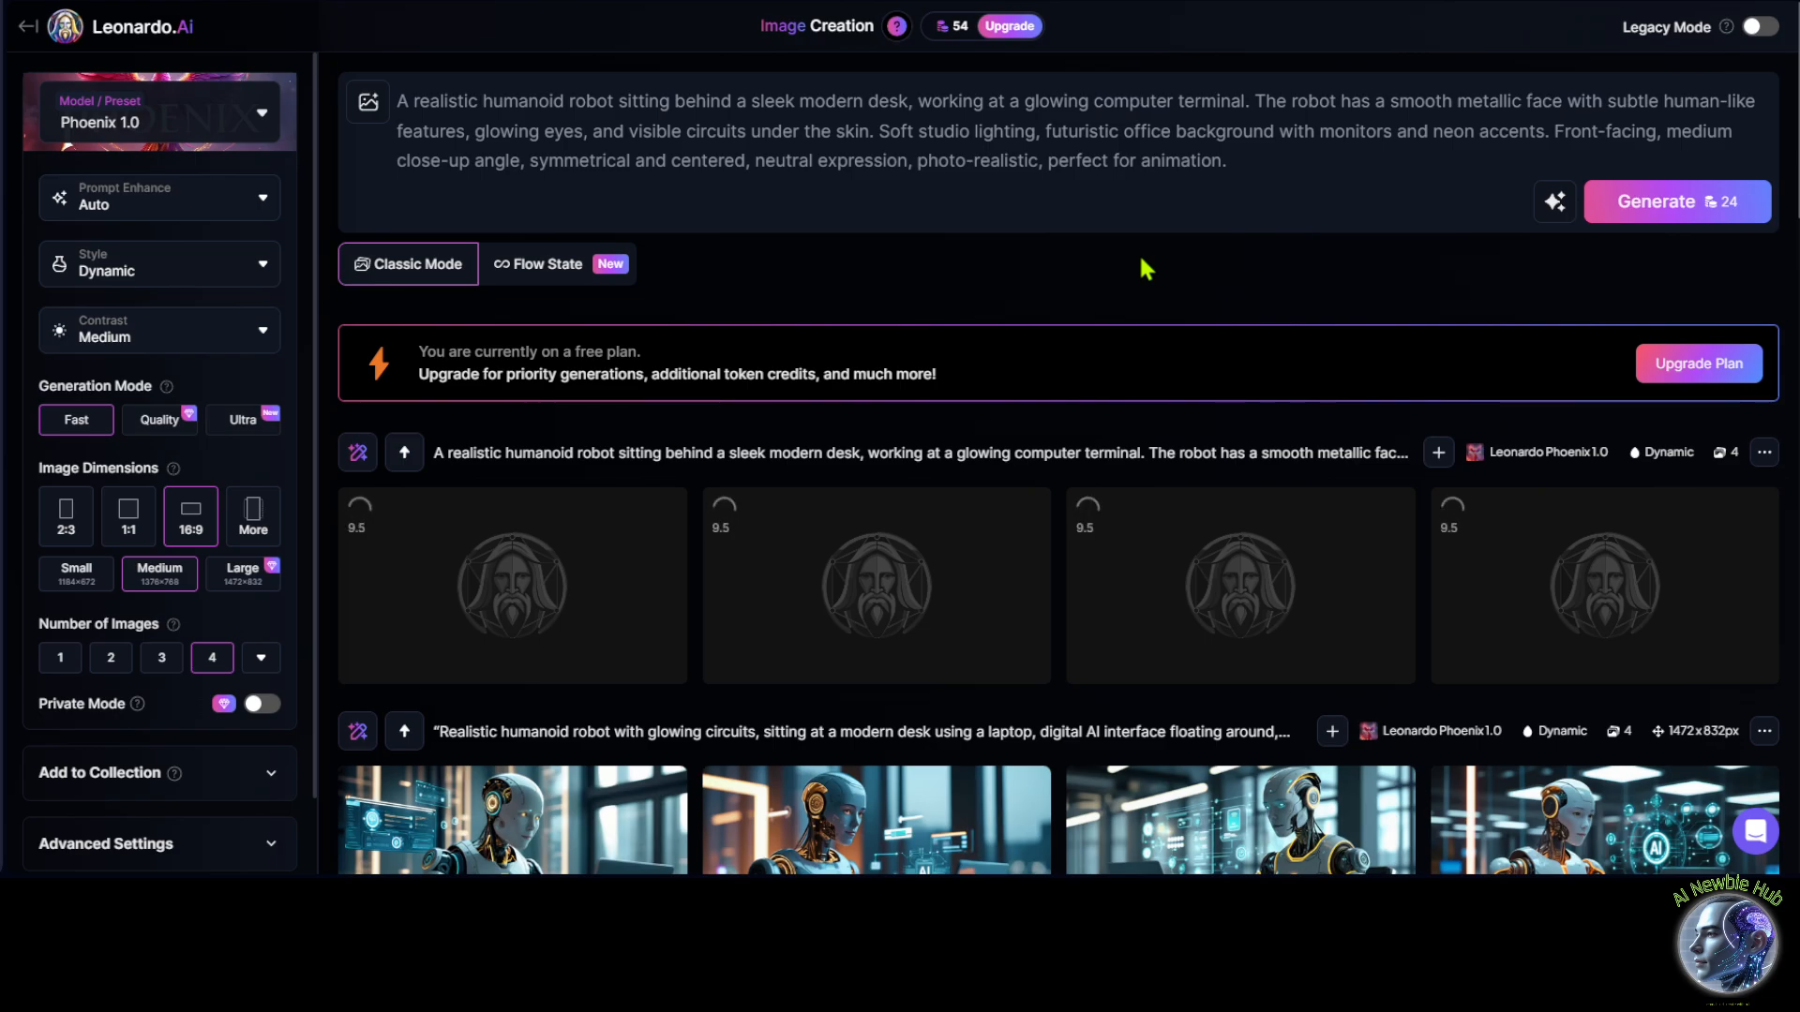
Browse the previous generations, reveal the hidden first image of the new robot set, and download it.
scroll(1162, 577, "down", 20)
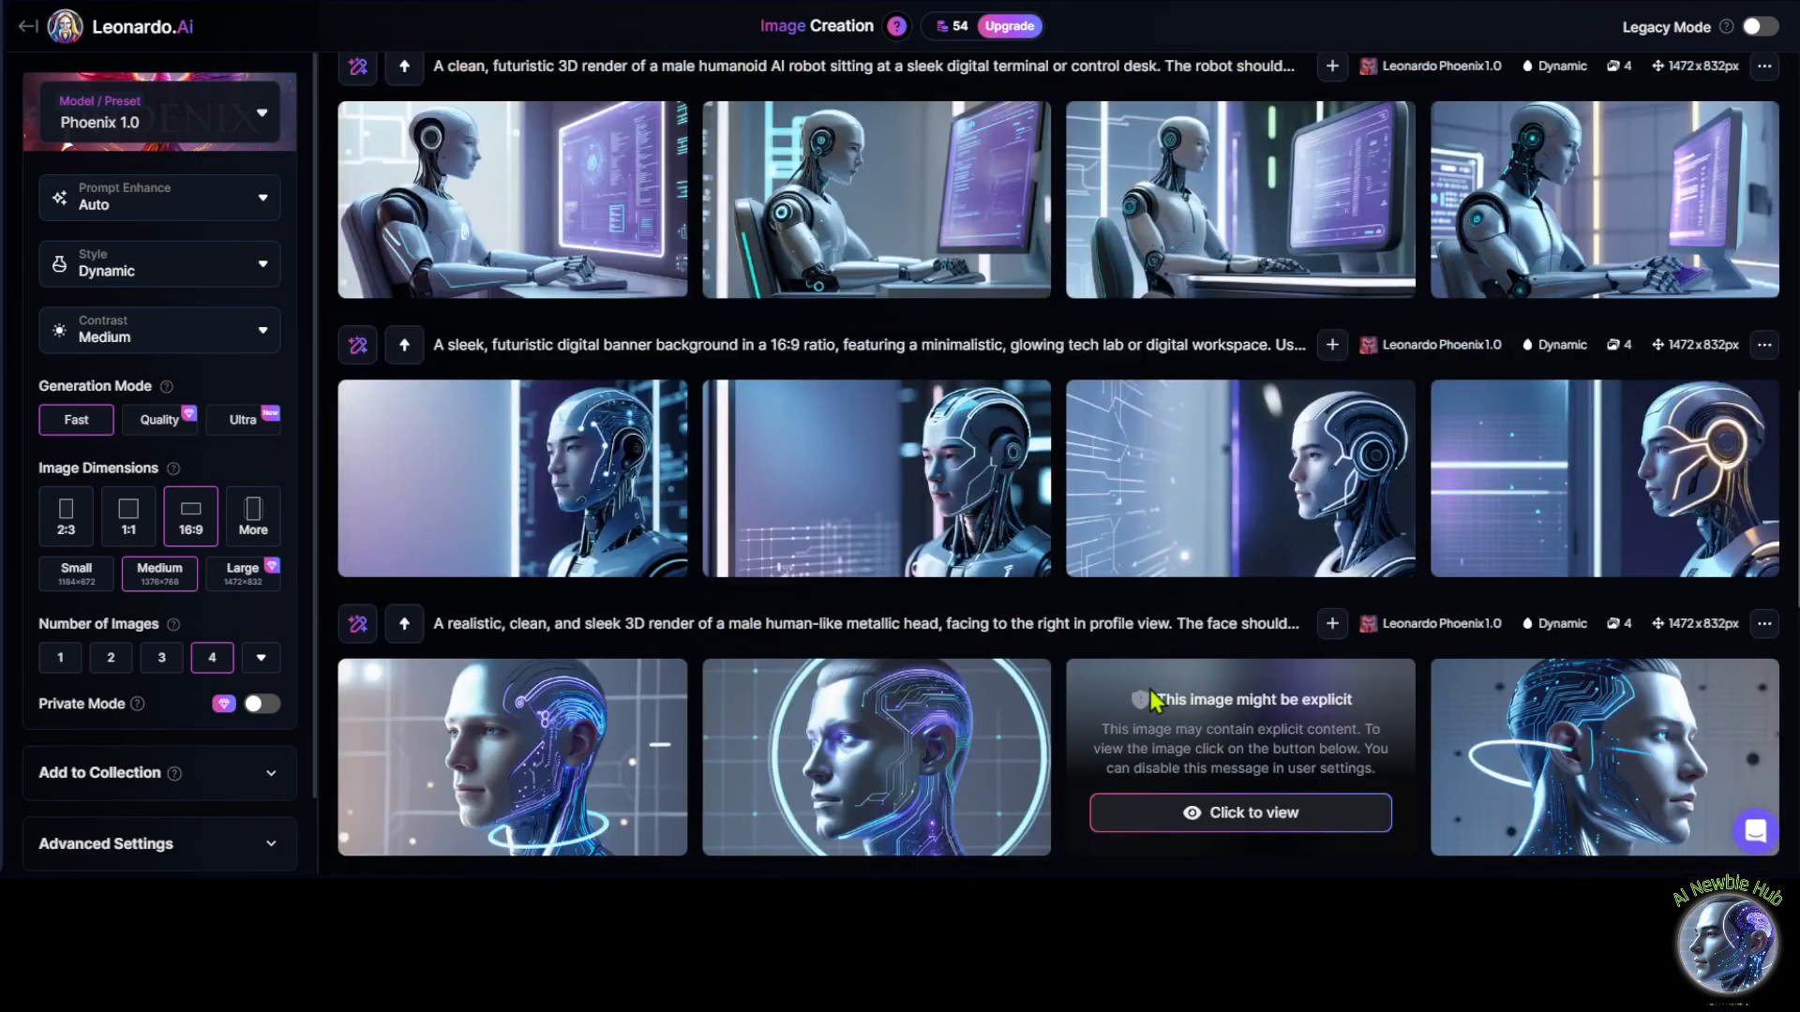
scroll(1153, 694, "down", 8)
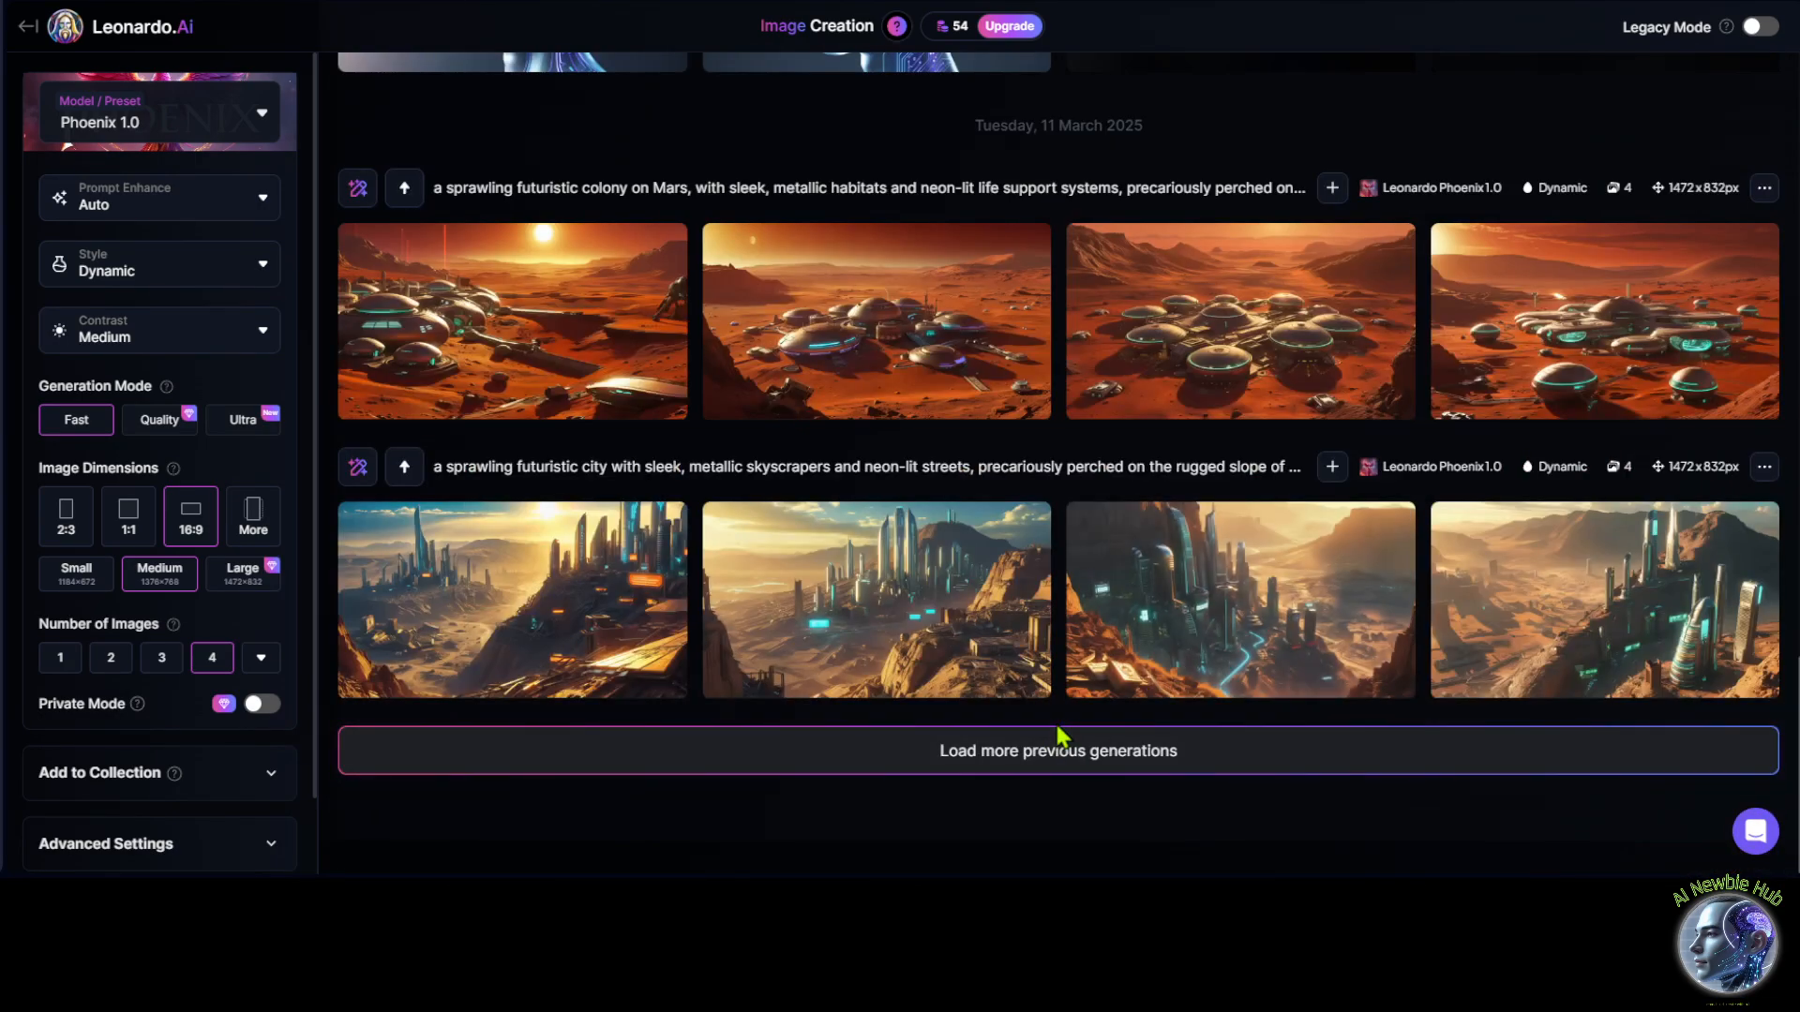
scroll(1057, 737, "up", 20)
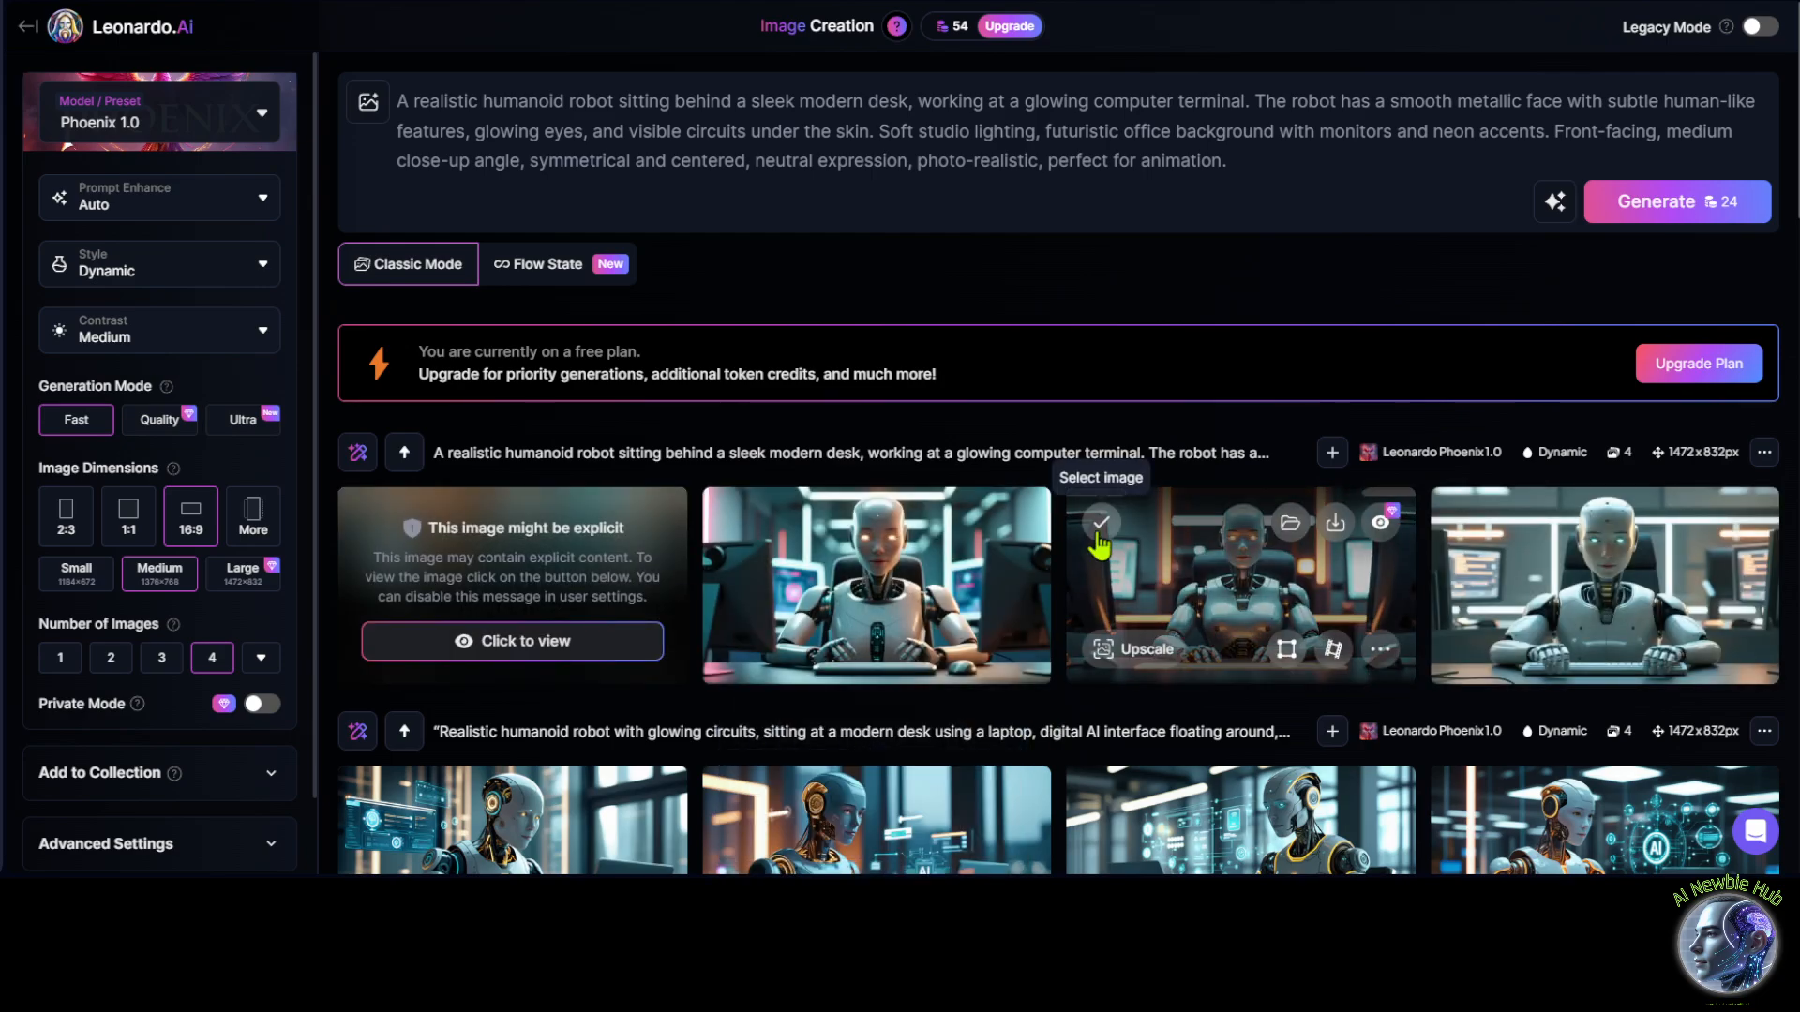
left_click(473, 652)
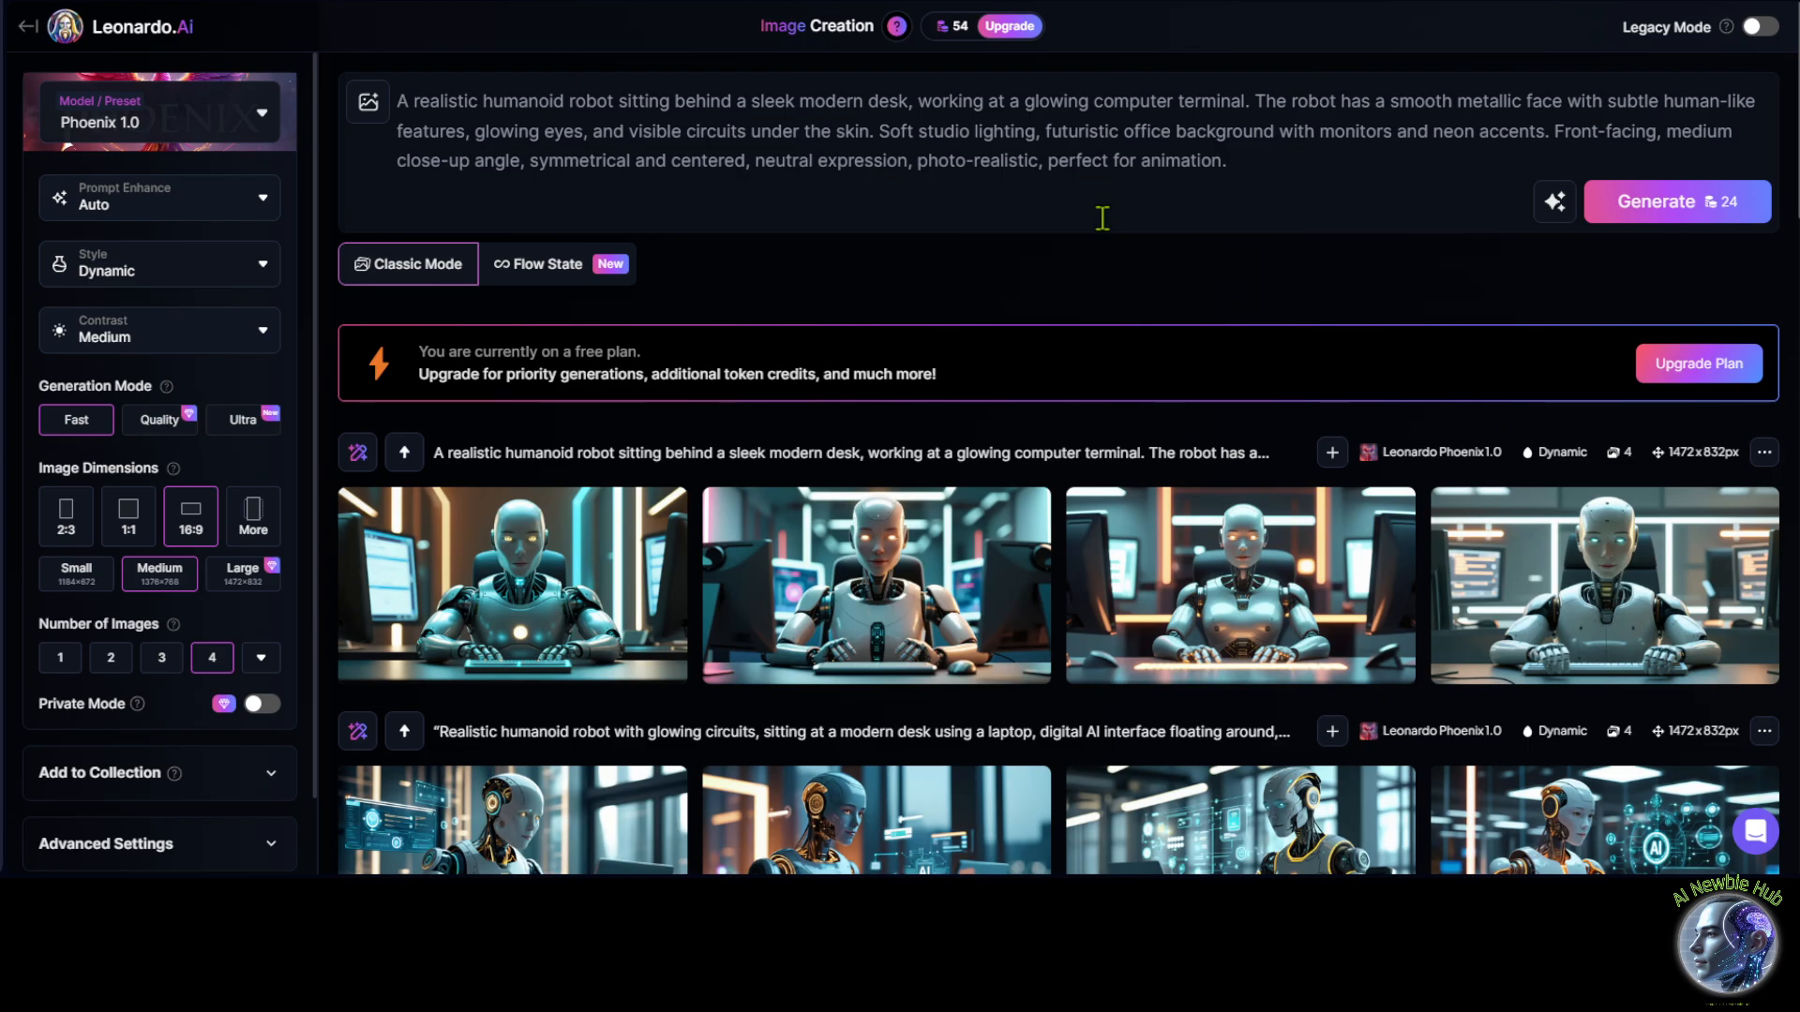
mouse_move(628, 596)
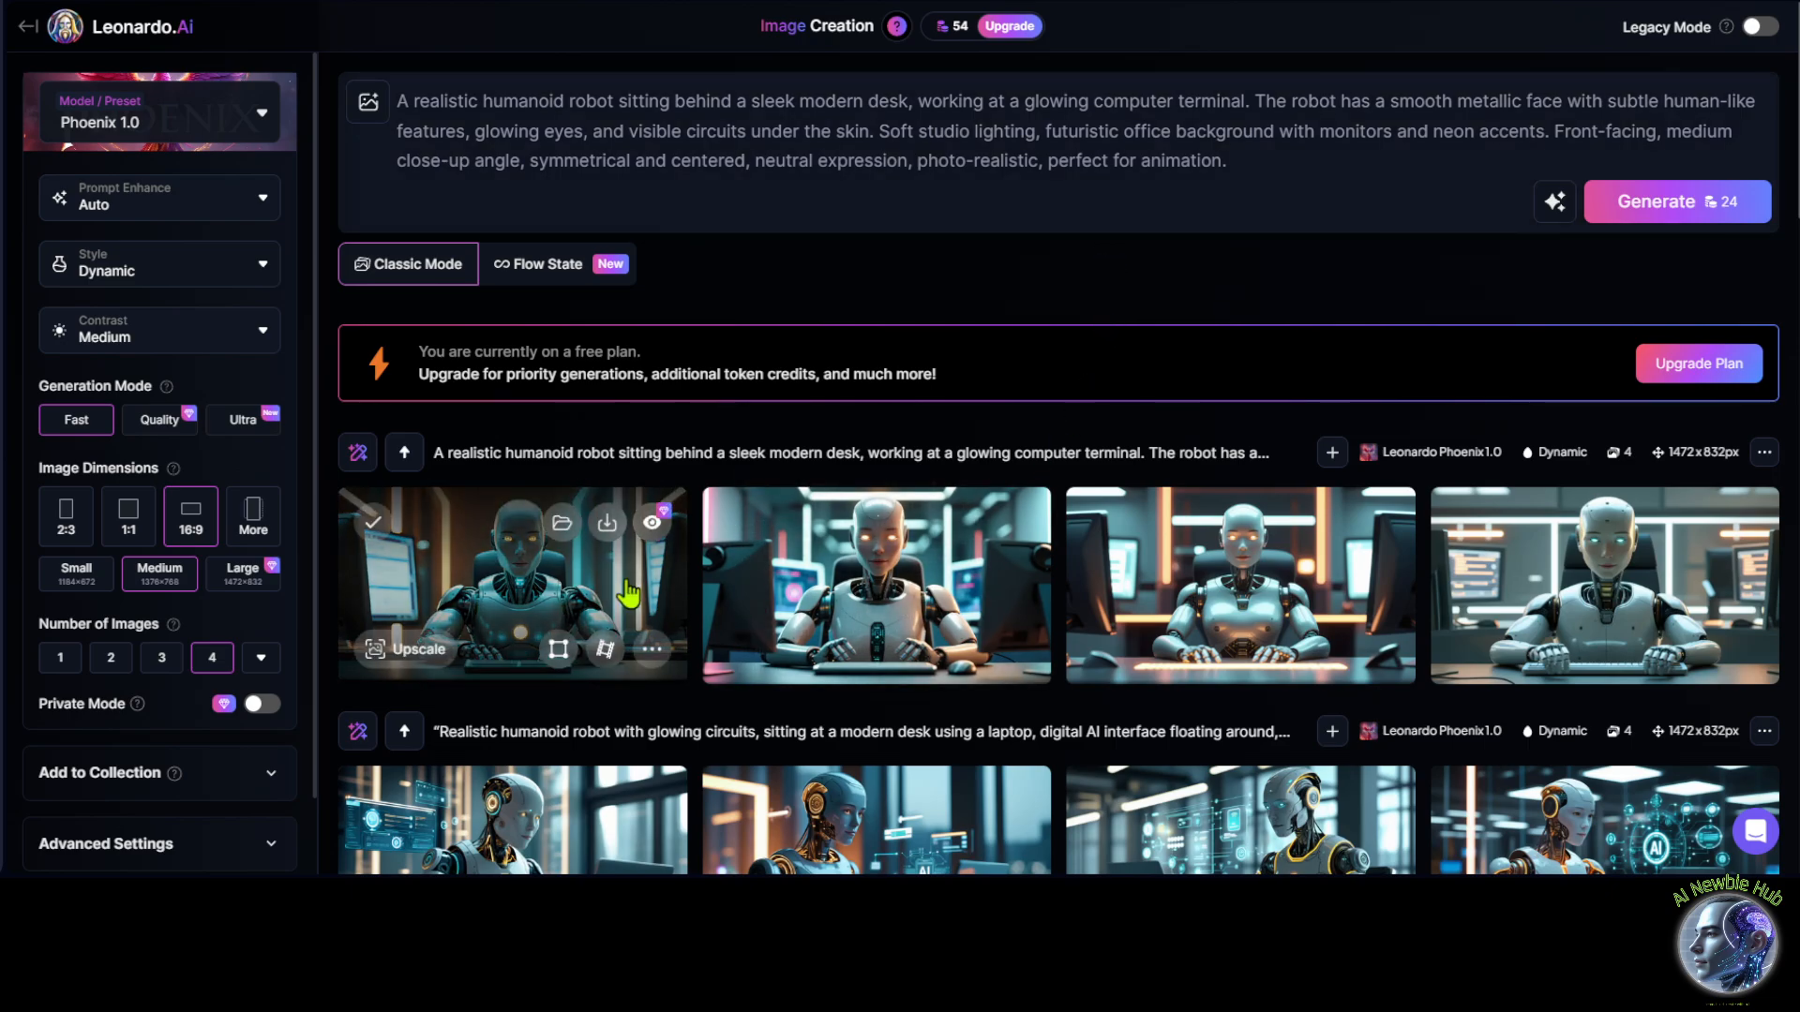
left_click(605, 523)
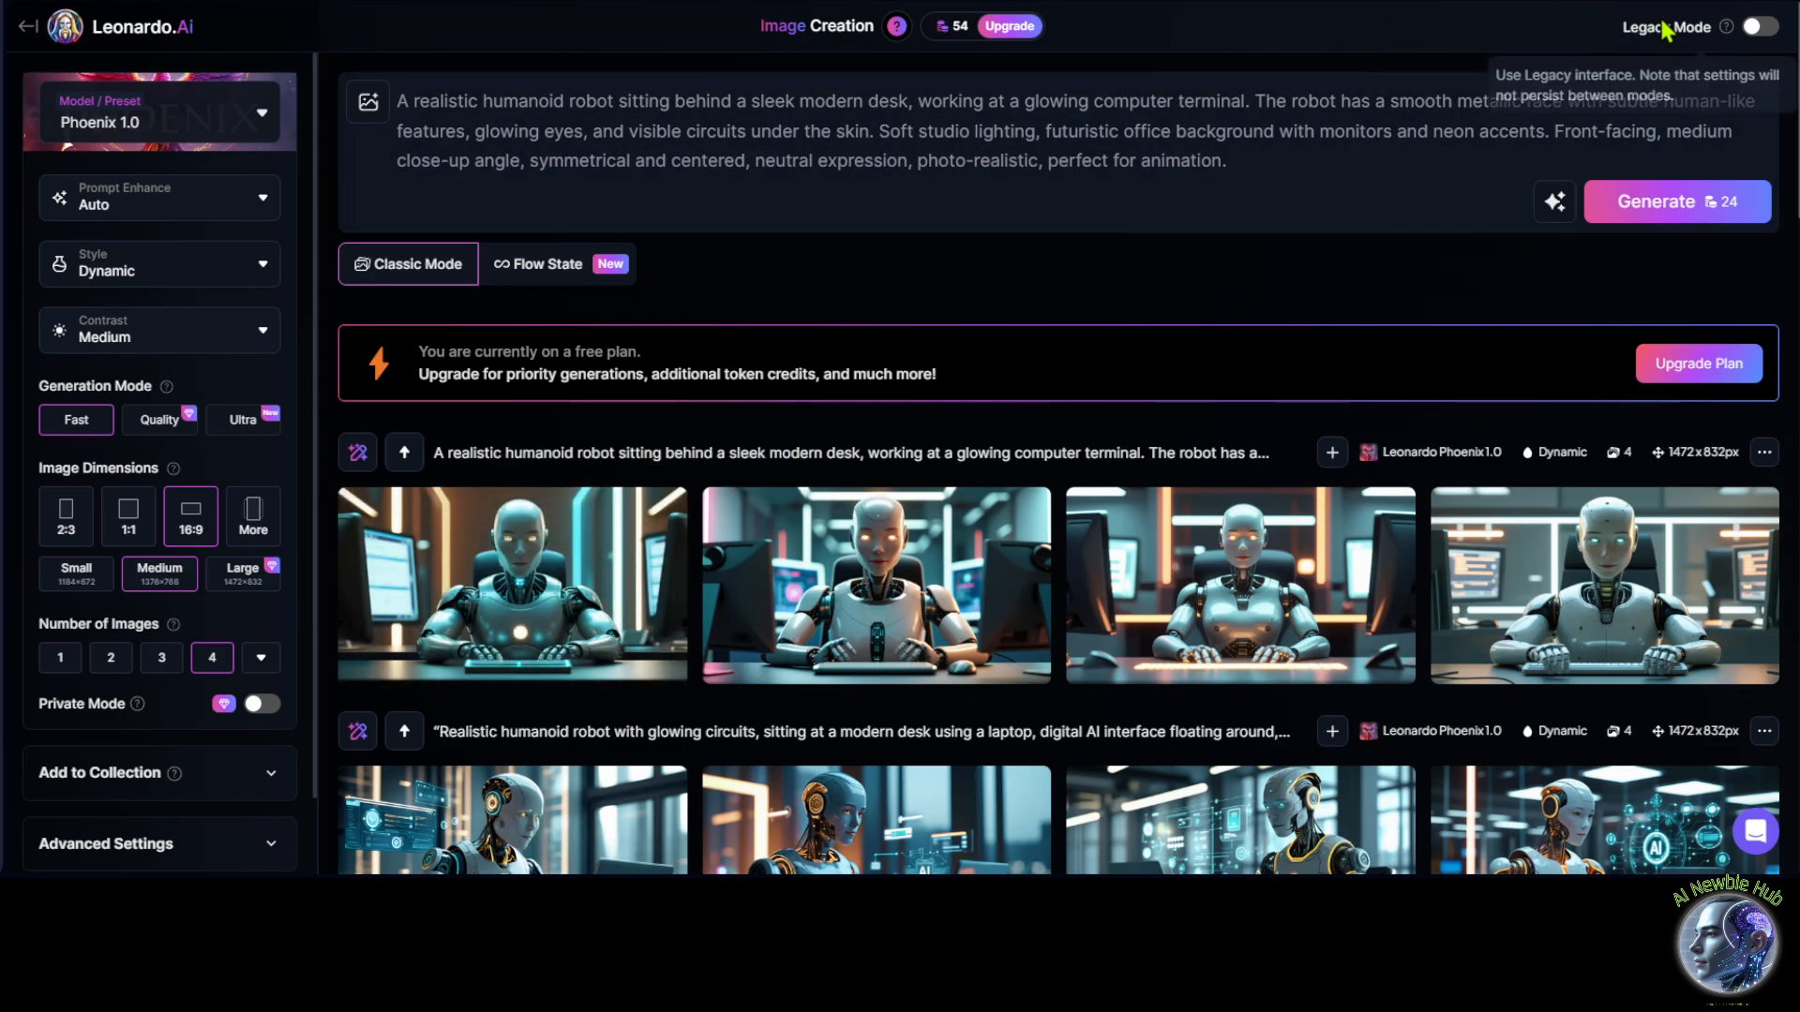
Switch to the D-ID website, open the Studio pricing with monthly billing, and review the Trial plan's terms.
mouse_move(1668, 28)
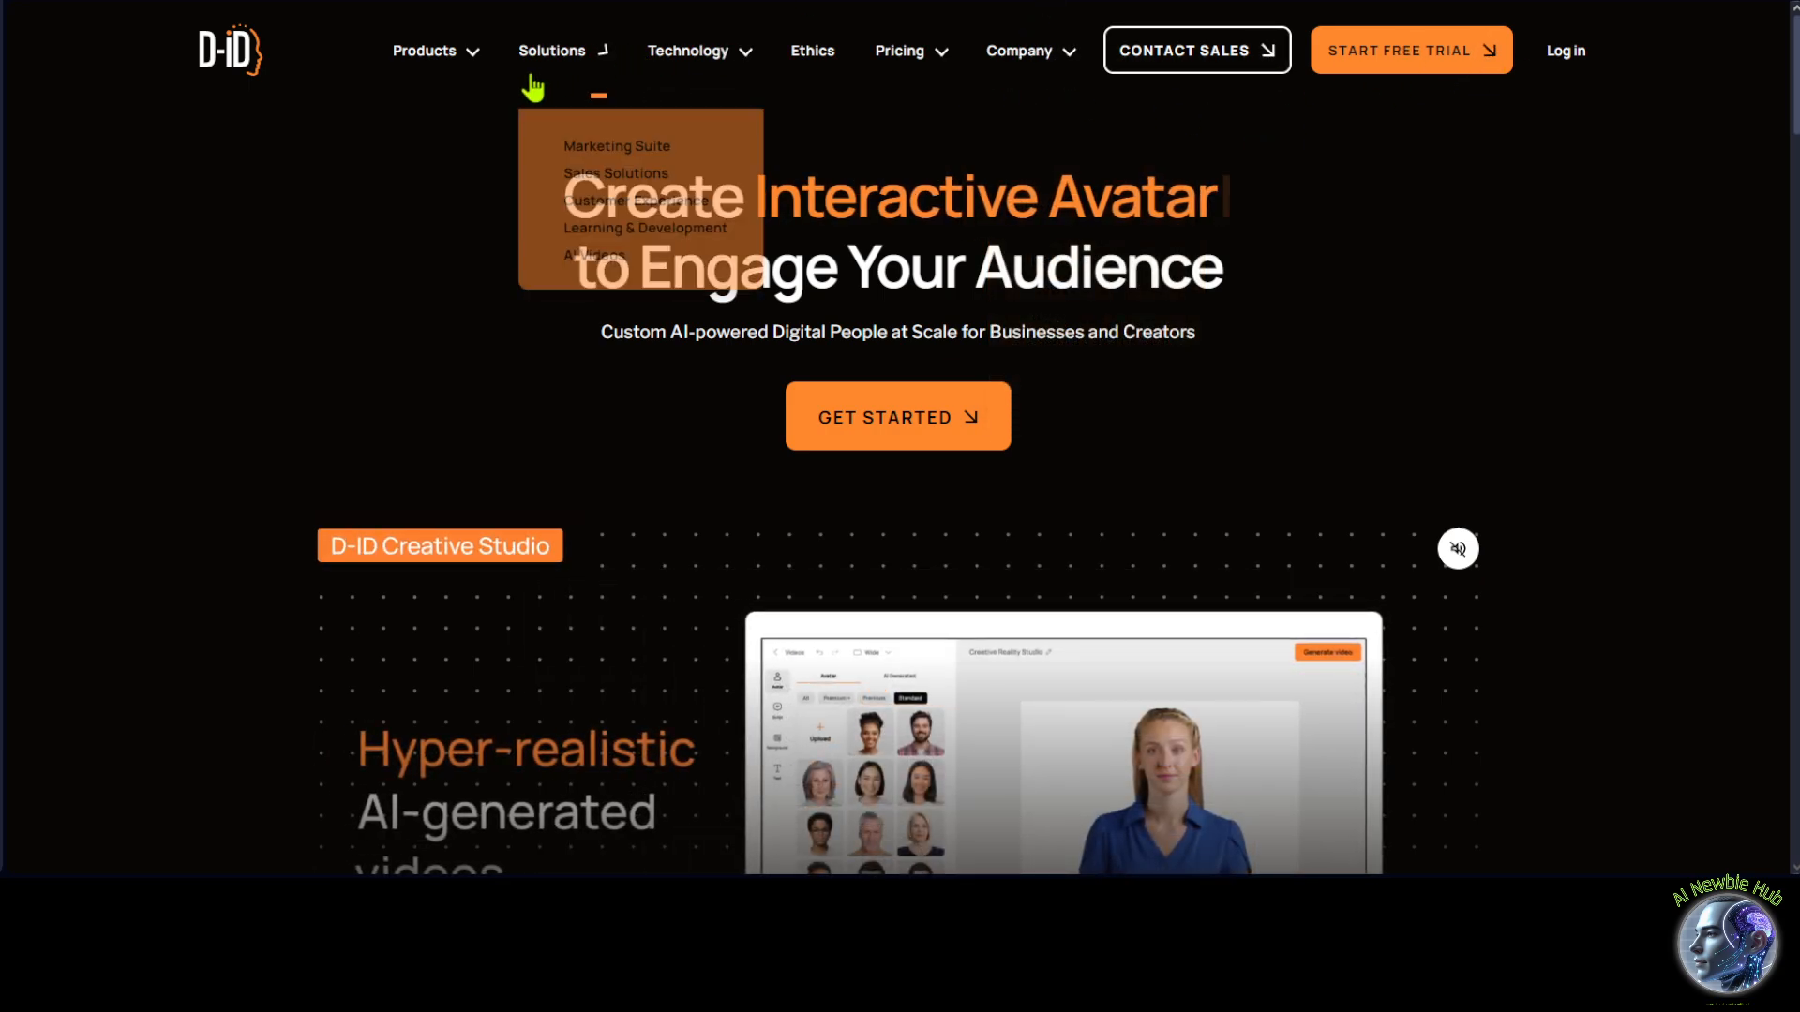
mouse_move(896, 61)
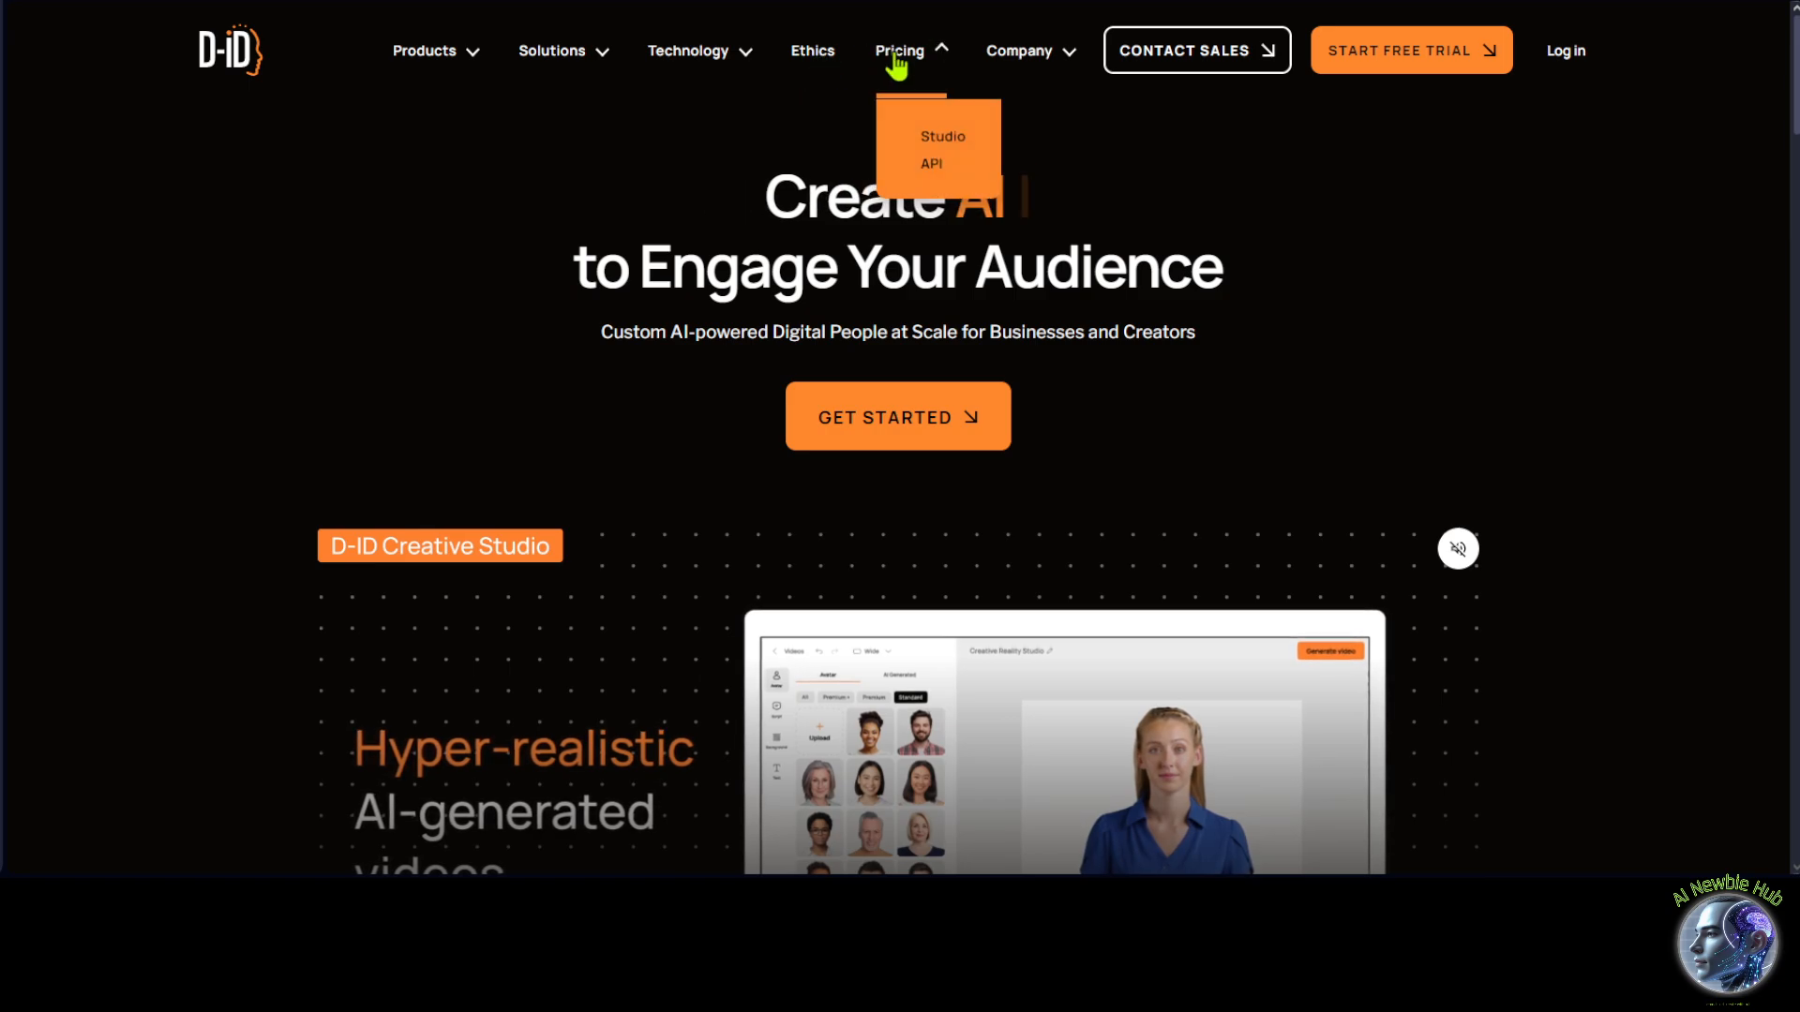
left_click(937, 146)
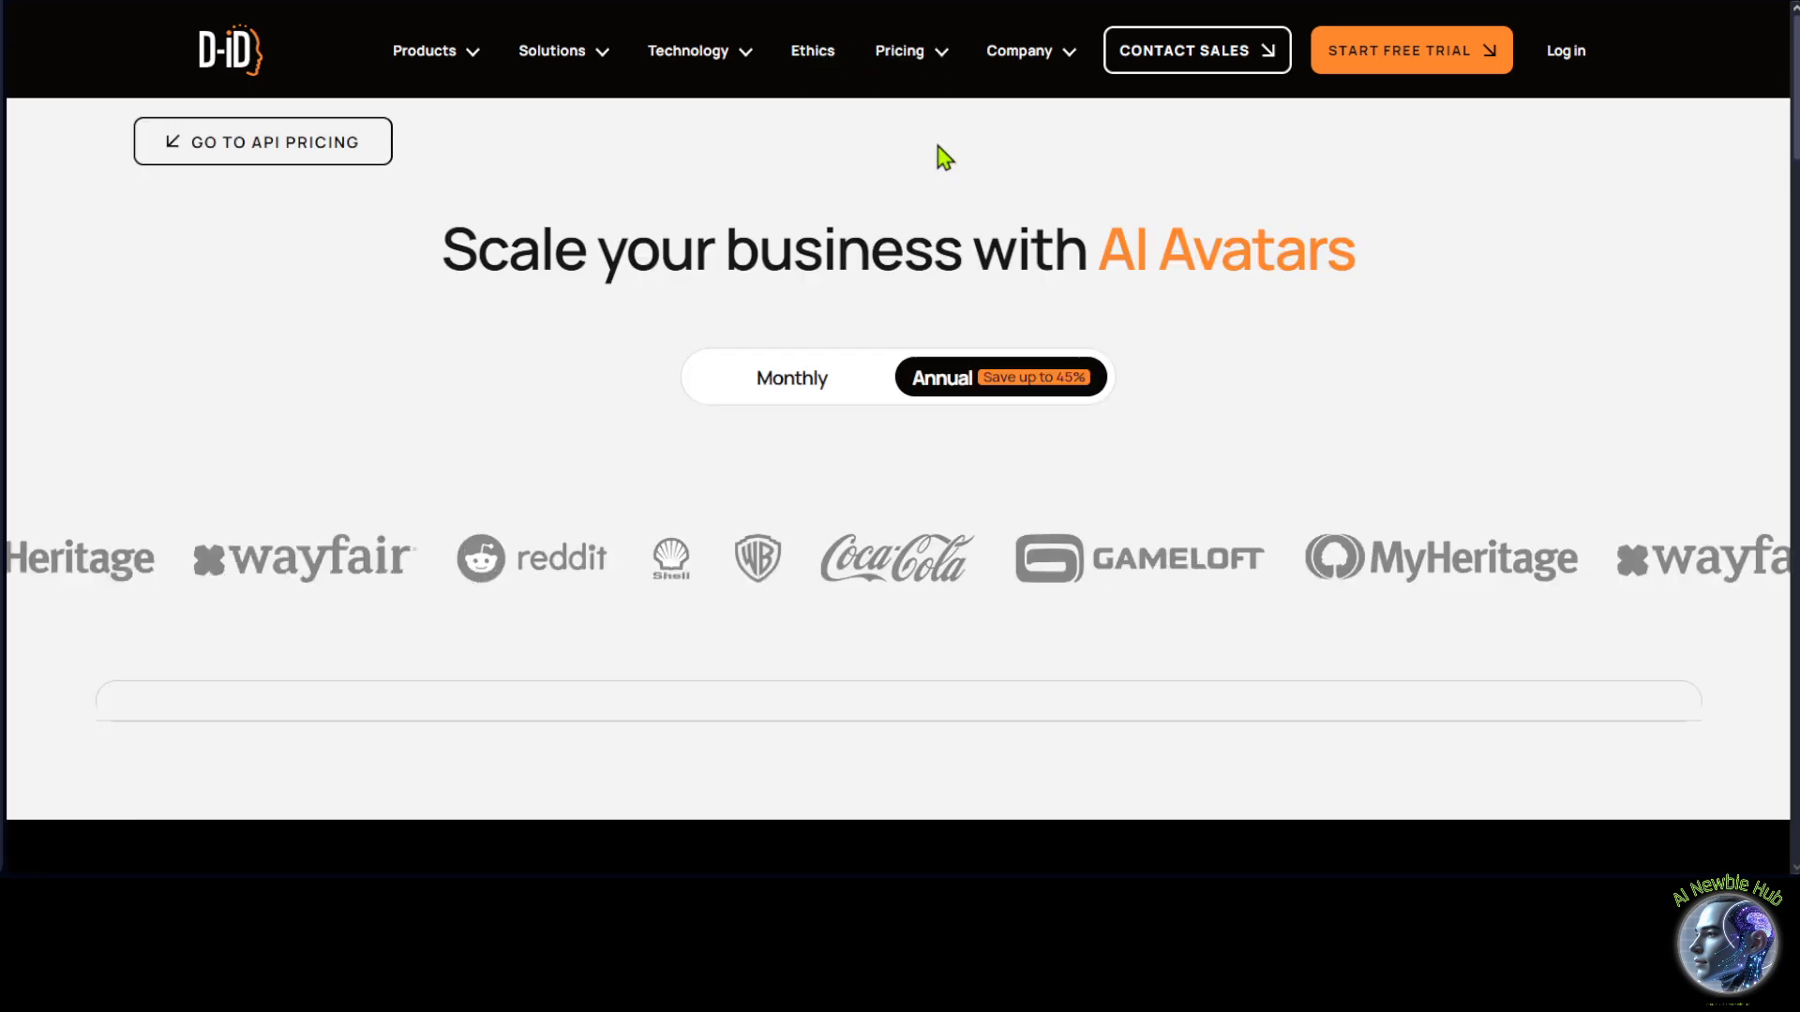
left_click(801, 384)
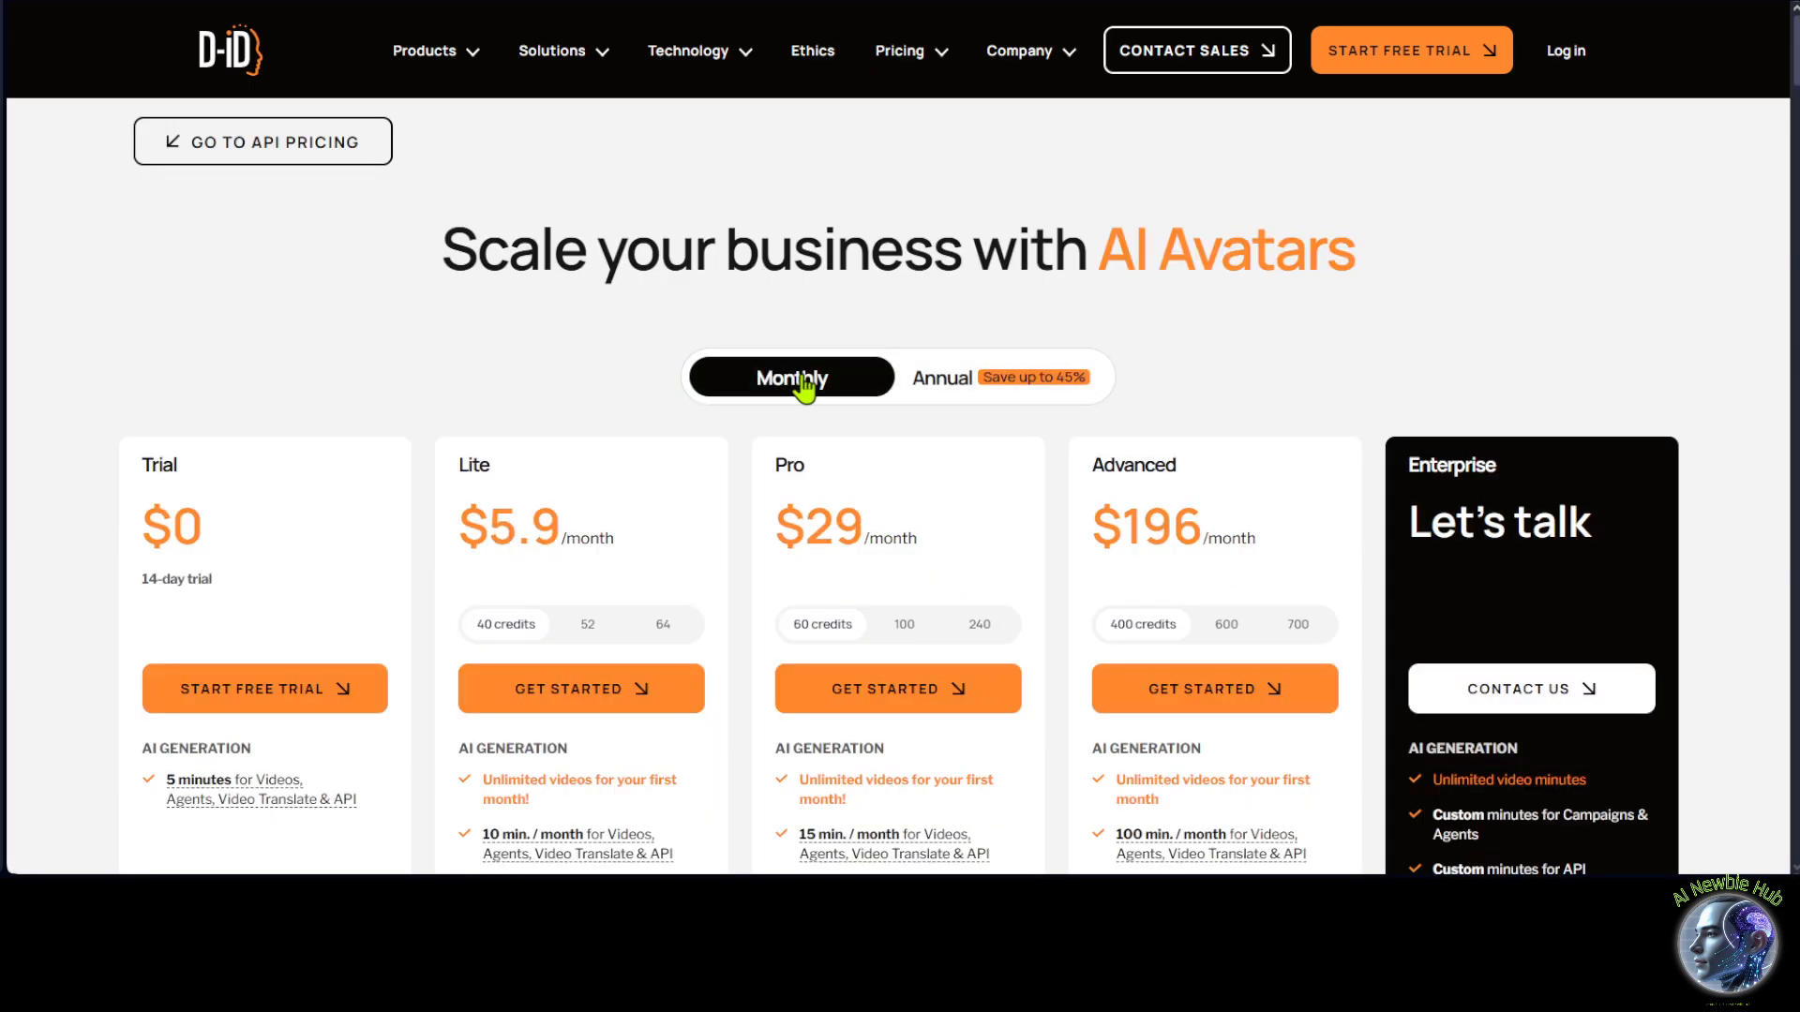
scroll(380, 377, "down", 4)
scroll(169, 365, "up", 1)
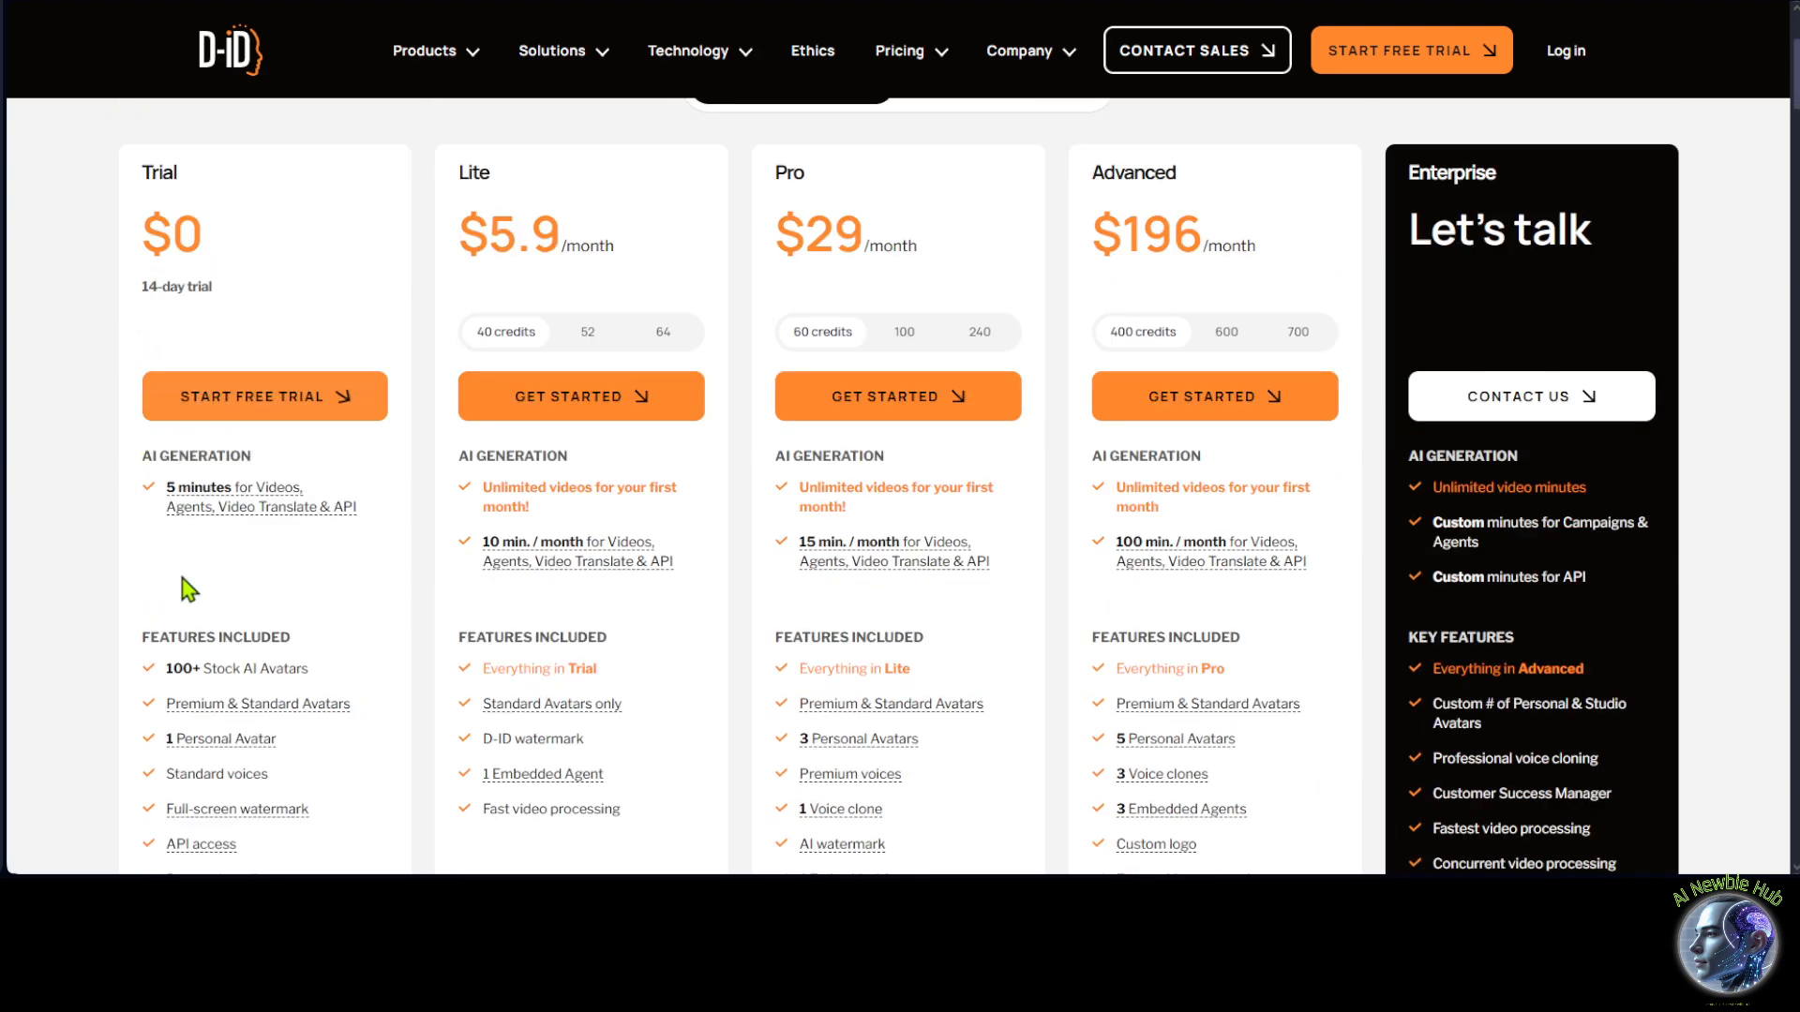
mouse_move(258, 492)
scroll(208, 542, "up", 2)
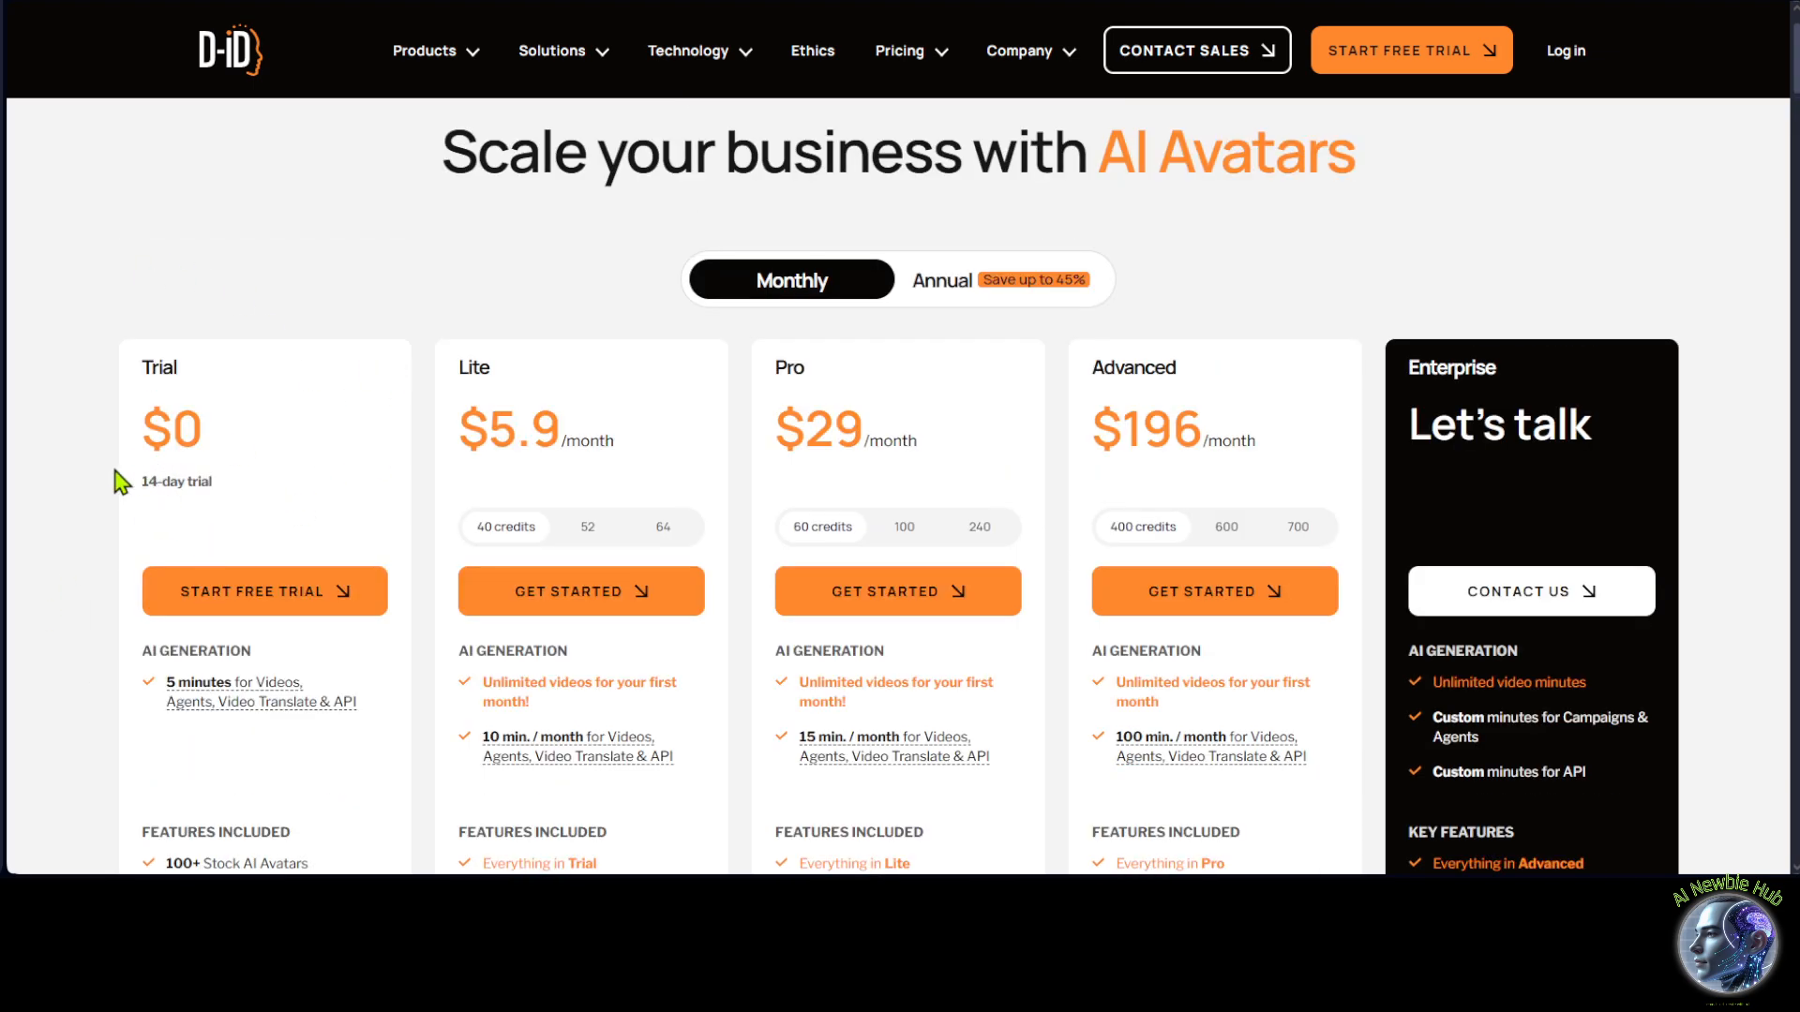
scroll(114, 480, "down", 1)
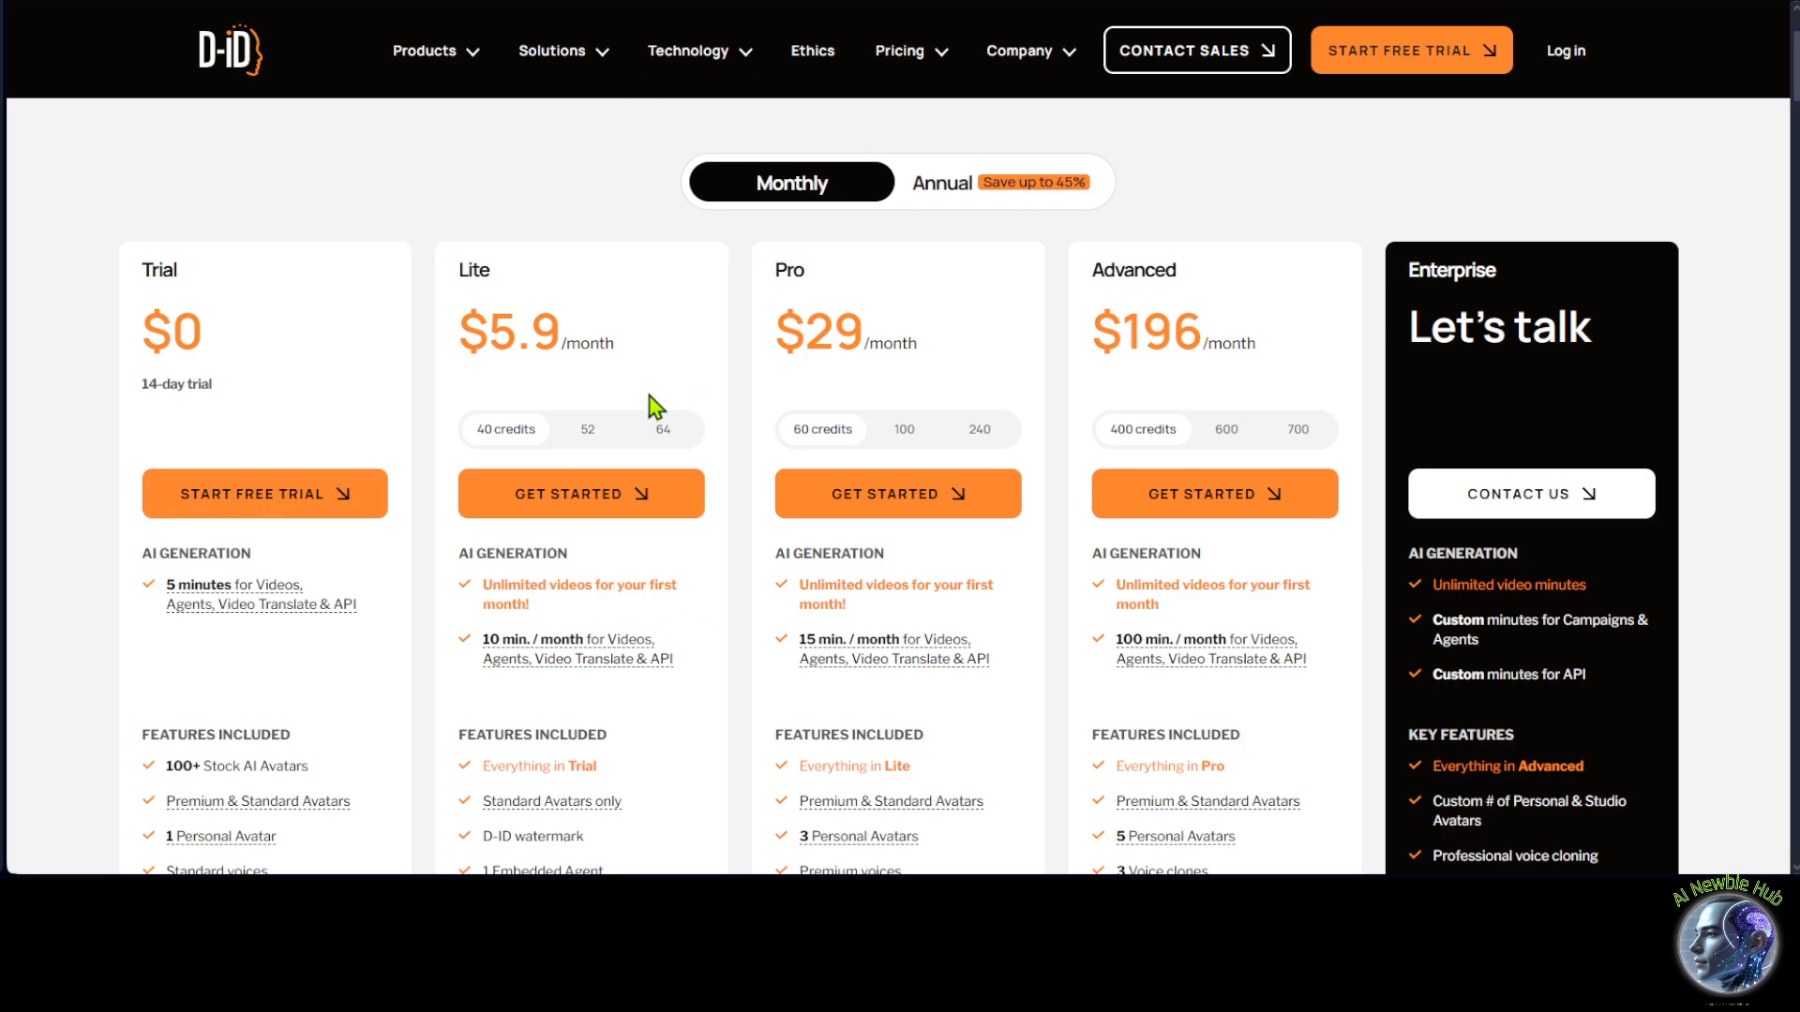
Compare the Lite plan's 64-credit and 40-credit monthly options and review its included features.
left_click(658, 437)
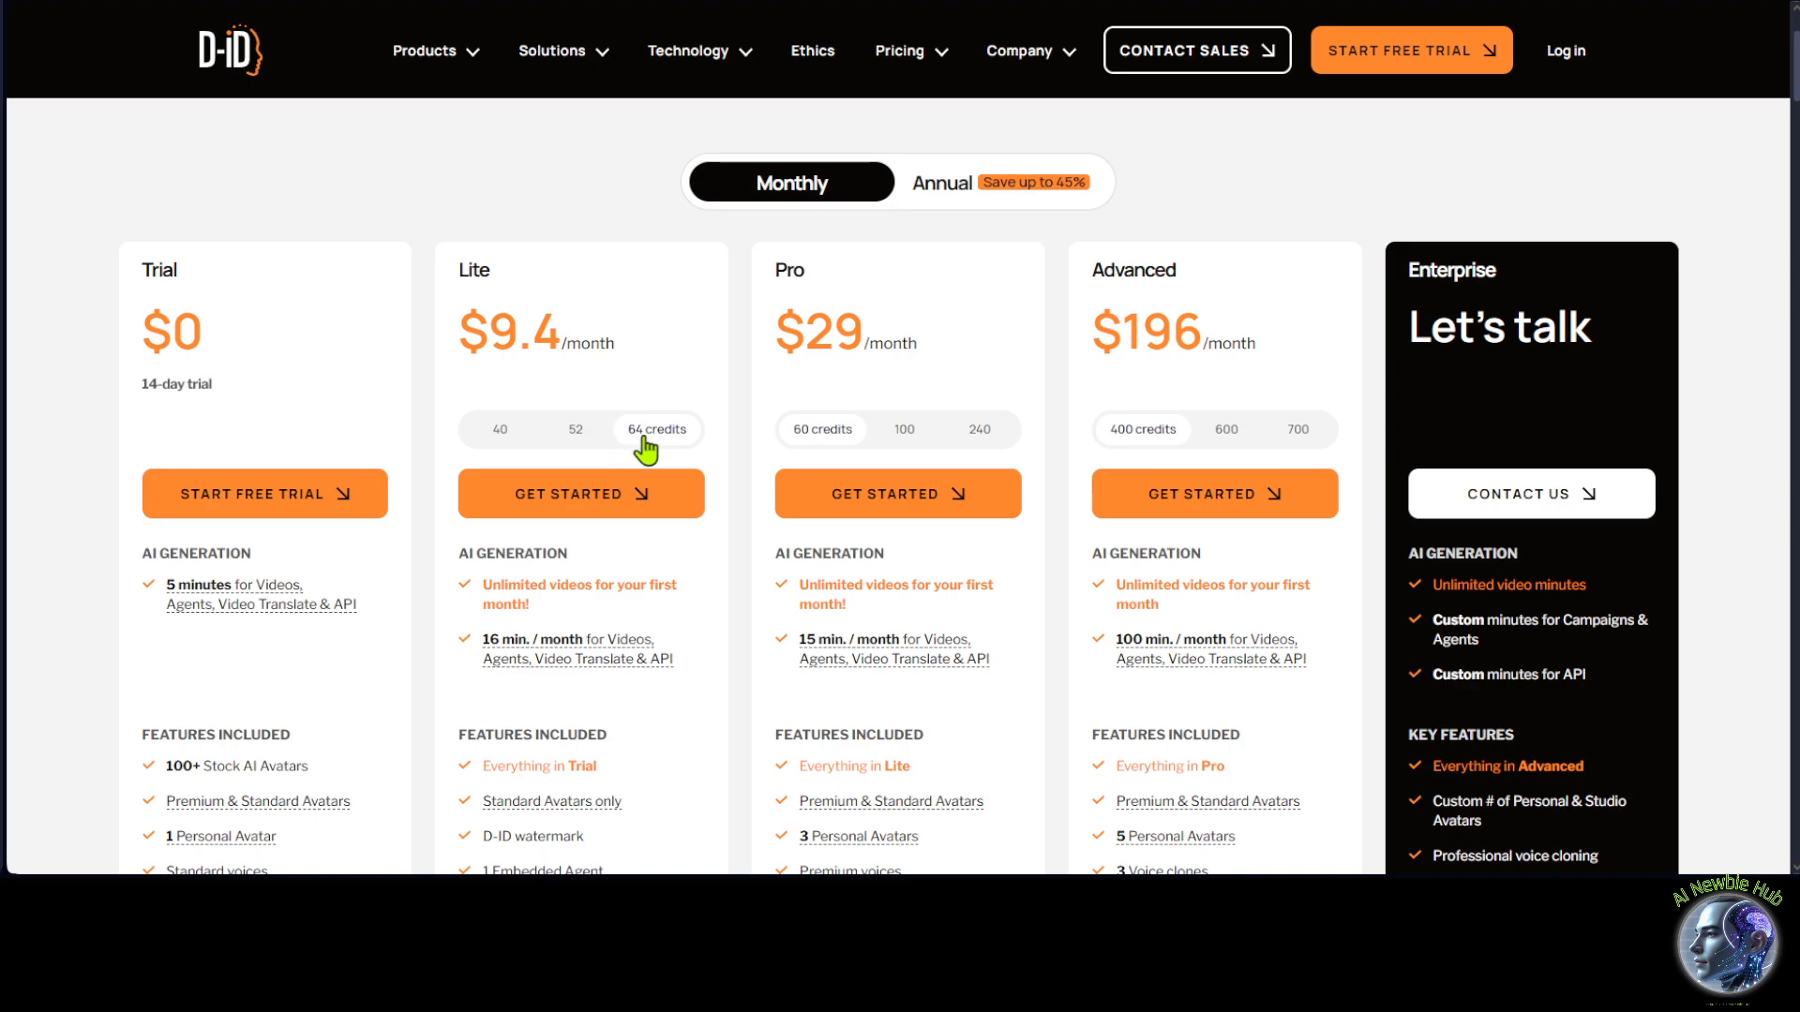
scroll(551, 384, "down", 2)
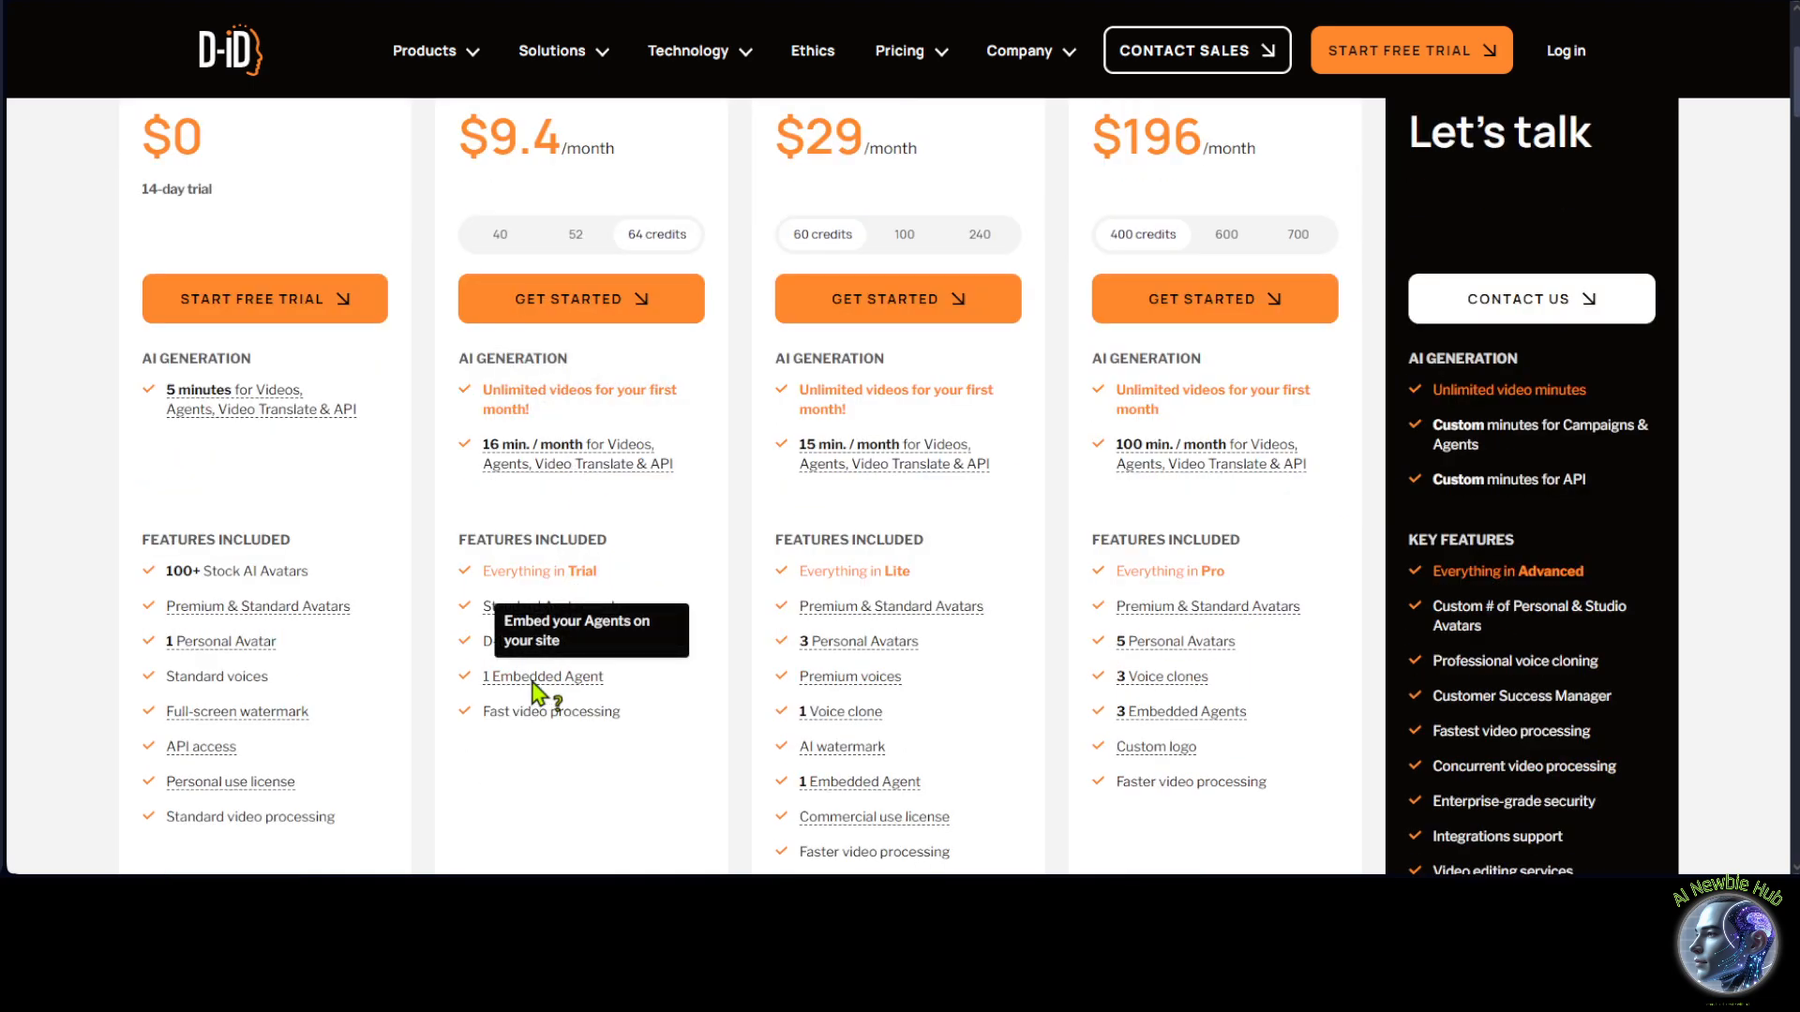
mouse_move(487, 699)
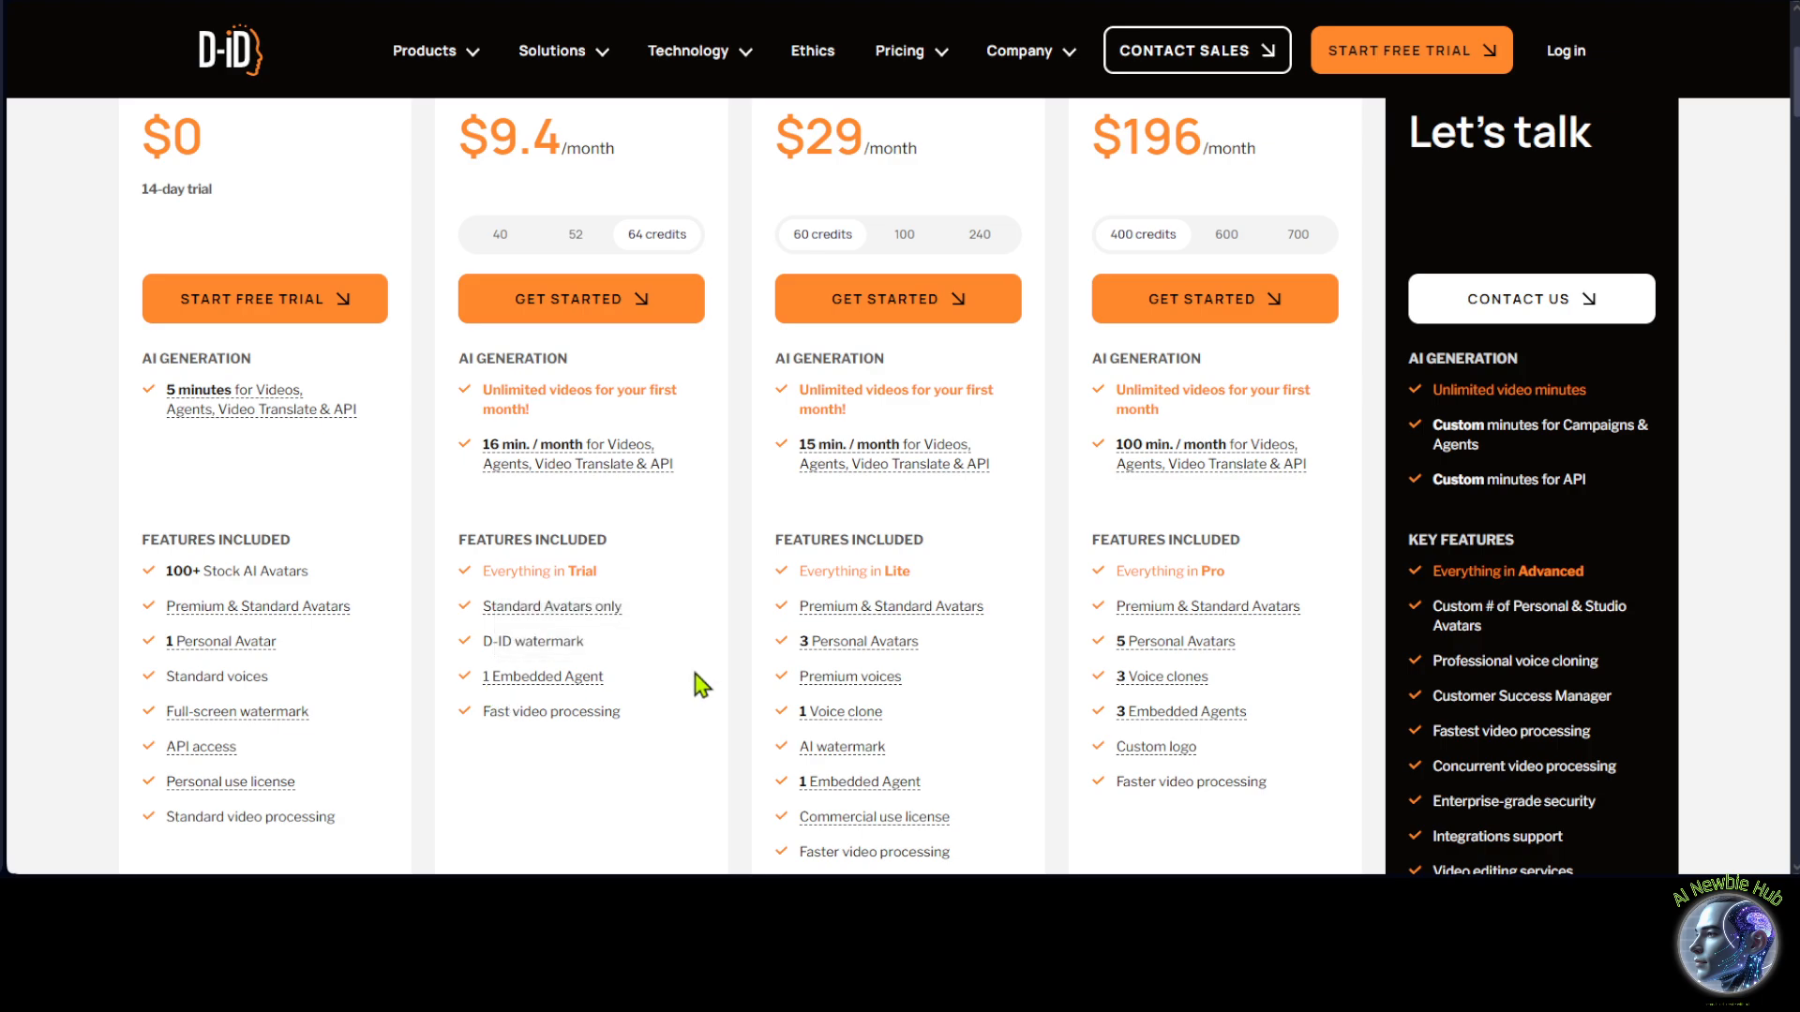
scroll(699, 683, "up", 4)
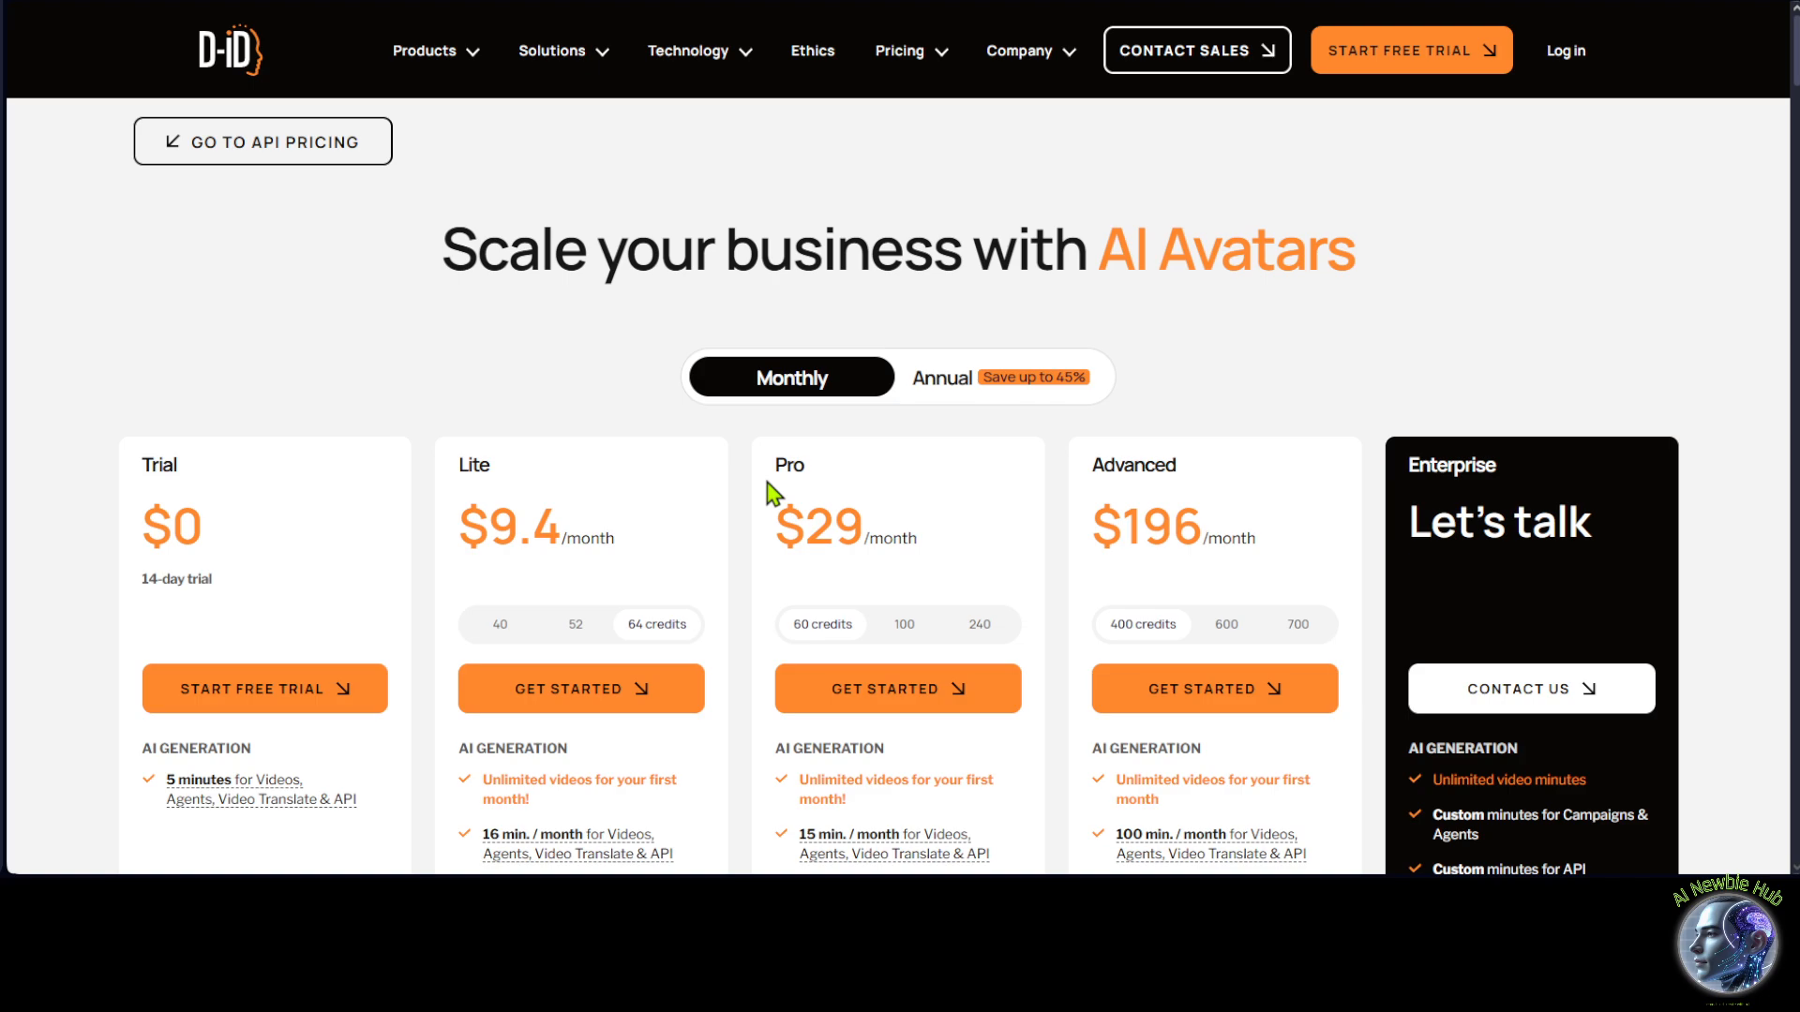
left_click(506, 626)
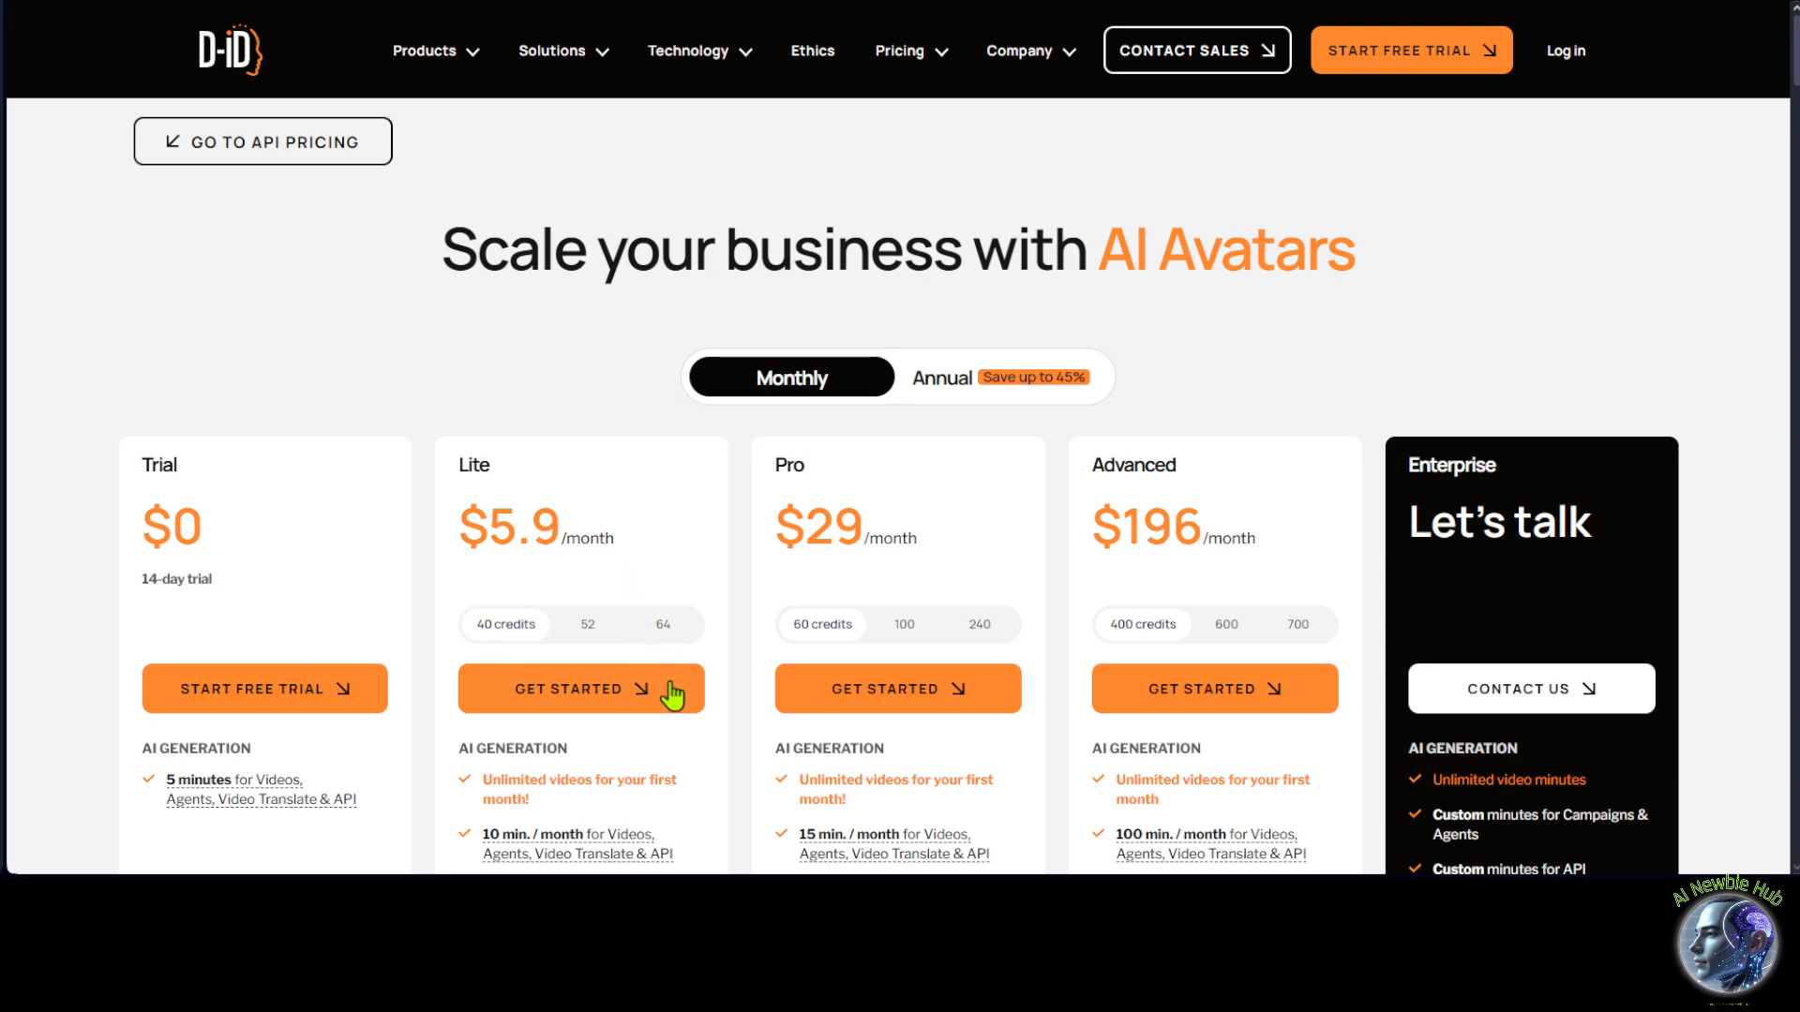
scroll(1232, 515, "down", 2)
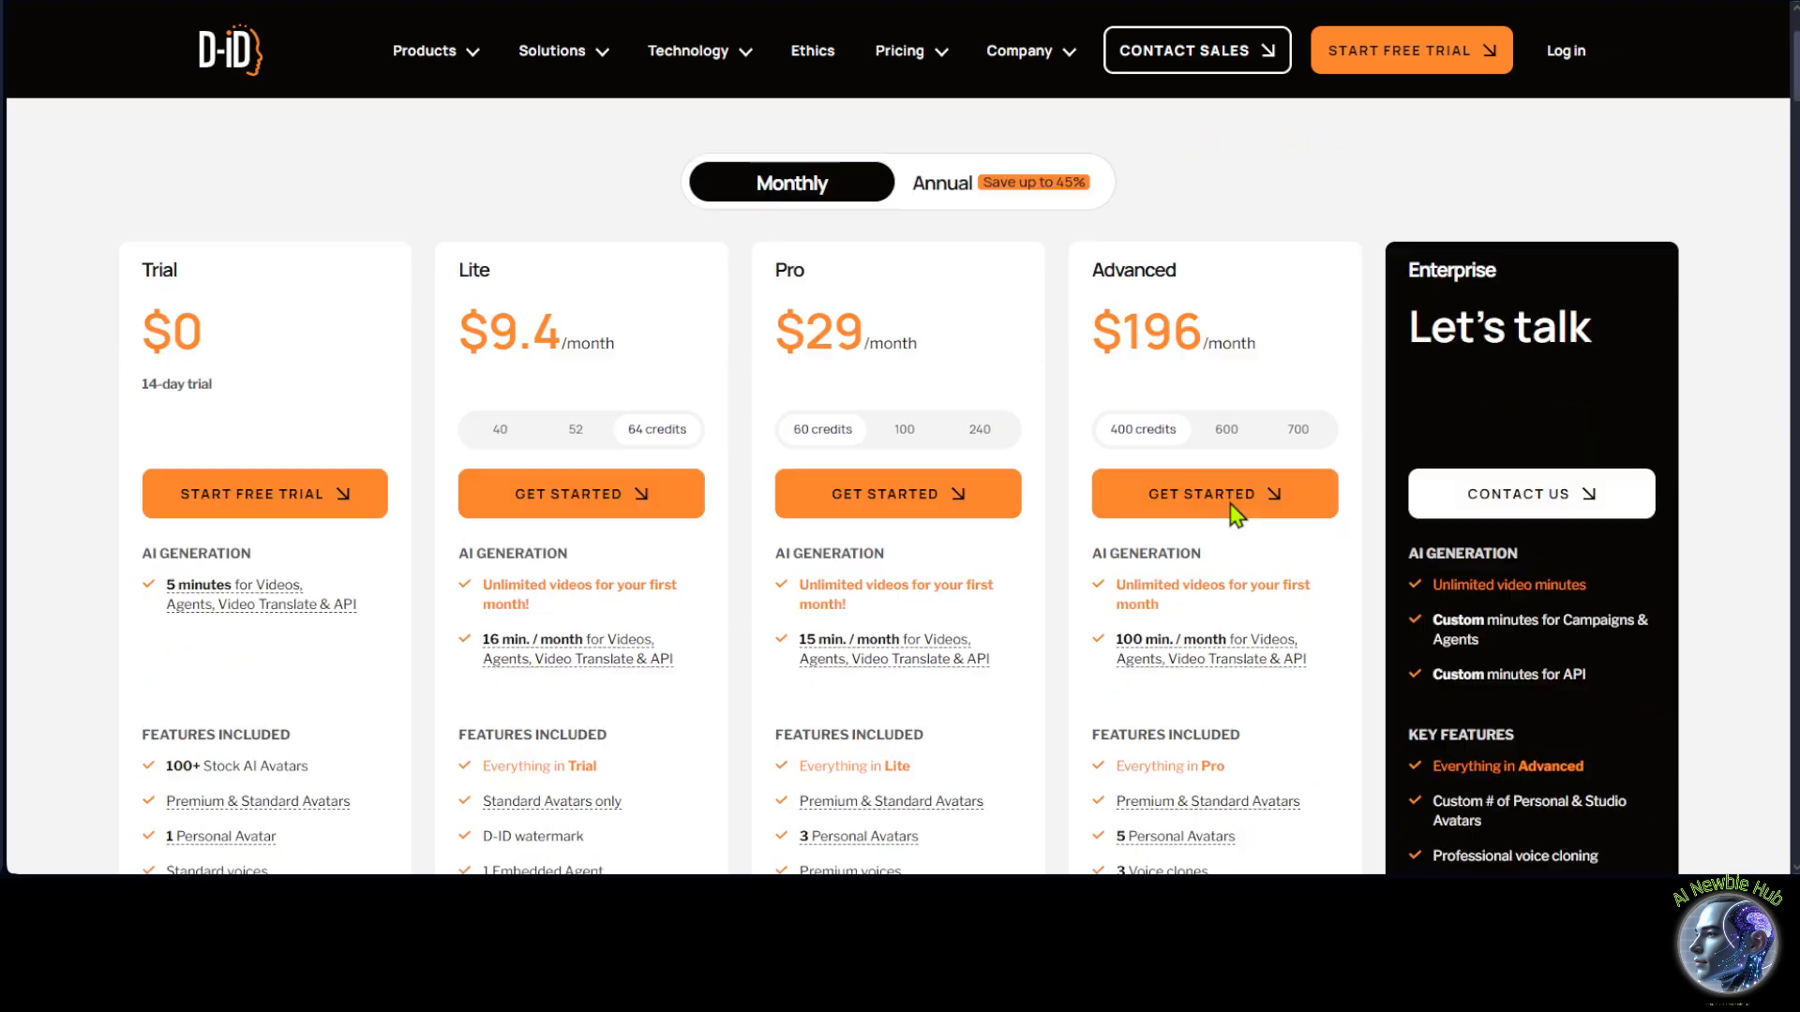
Compare the Advanced plan's 700-credit and 400-credit monthly options and review its included features.
left_click(1280, 431)
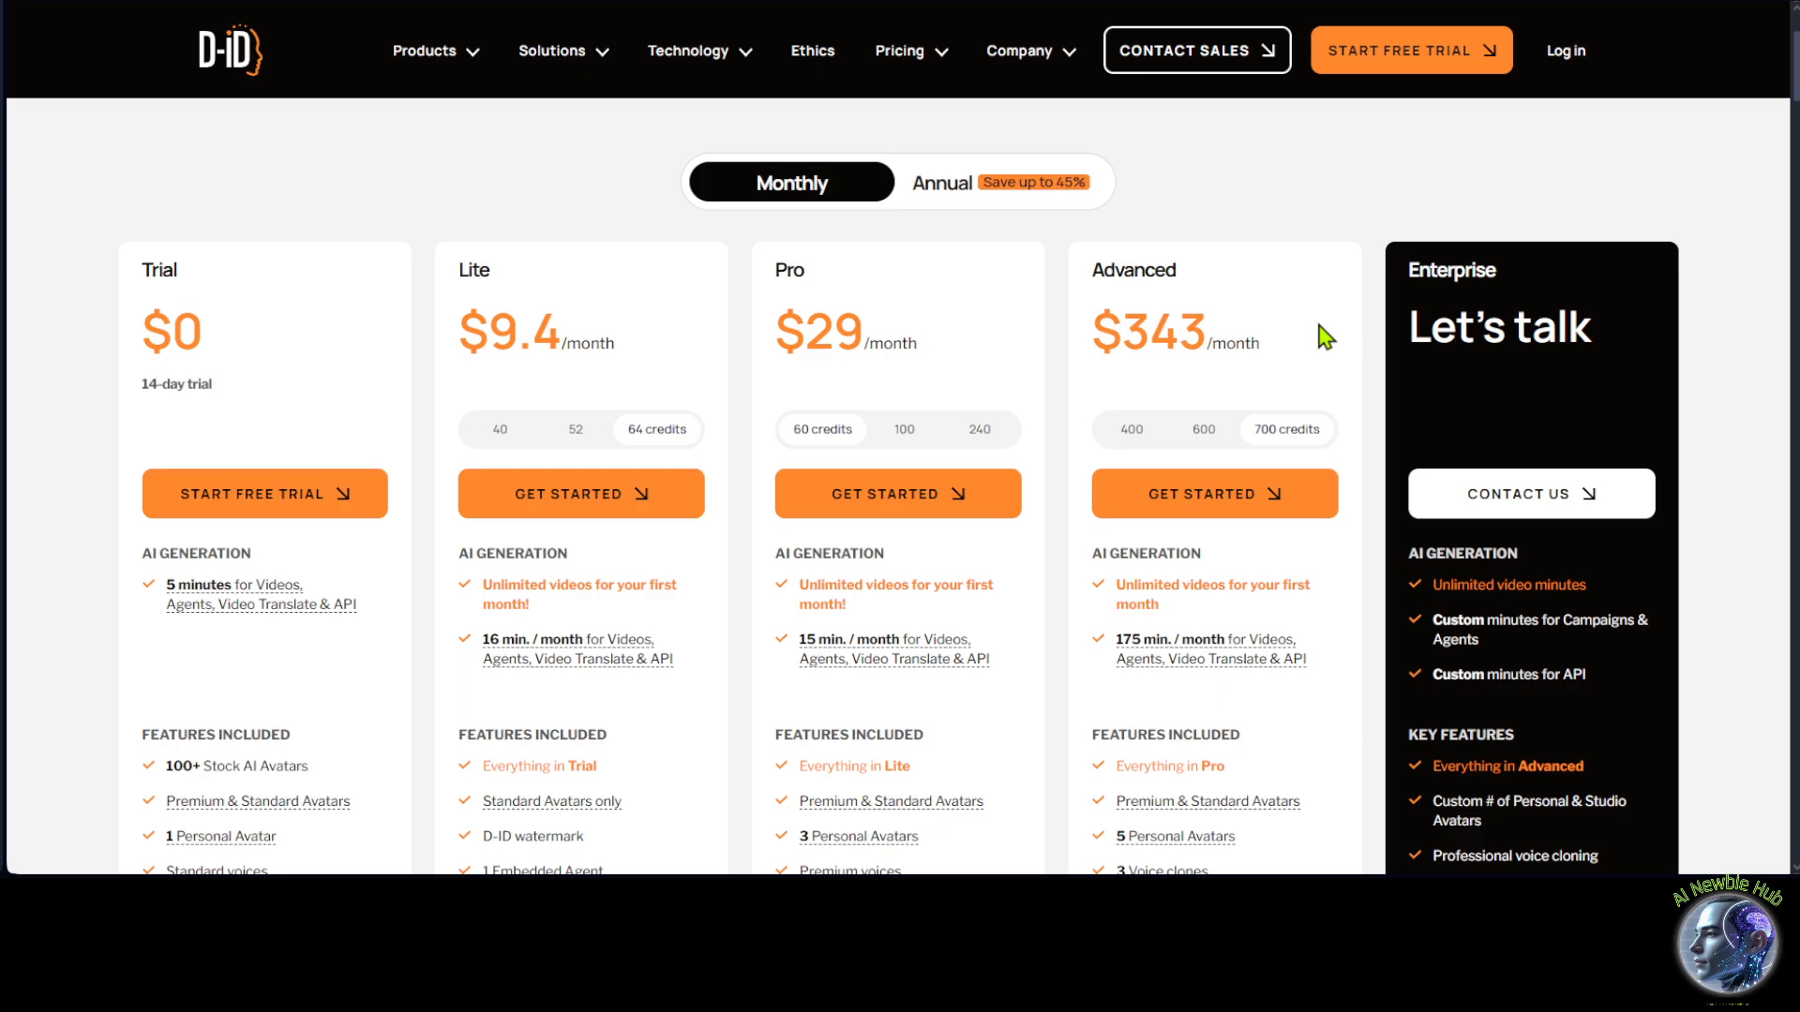
scroll(1246, 369, "down", 7)
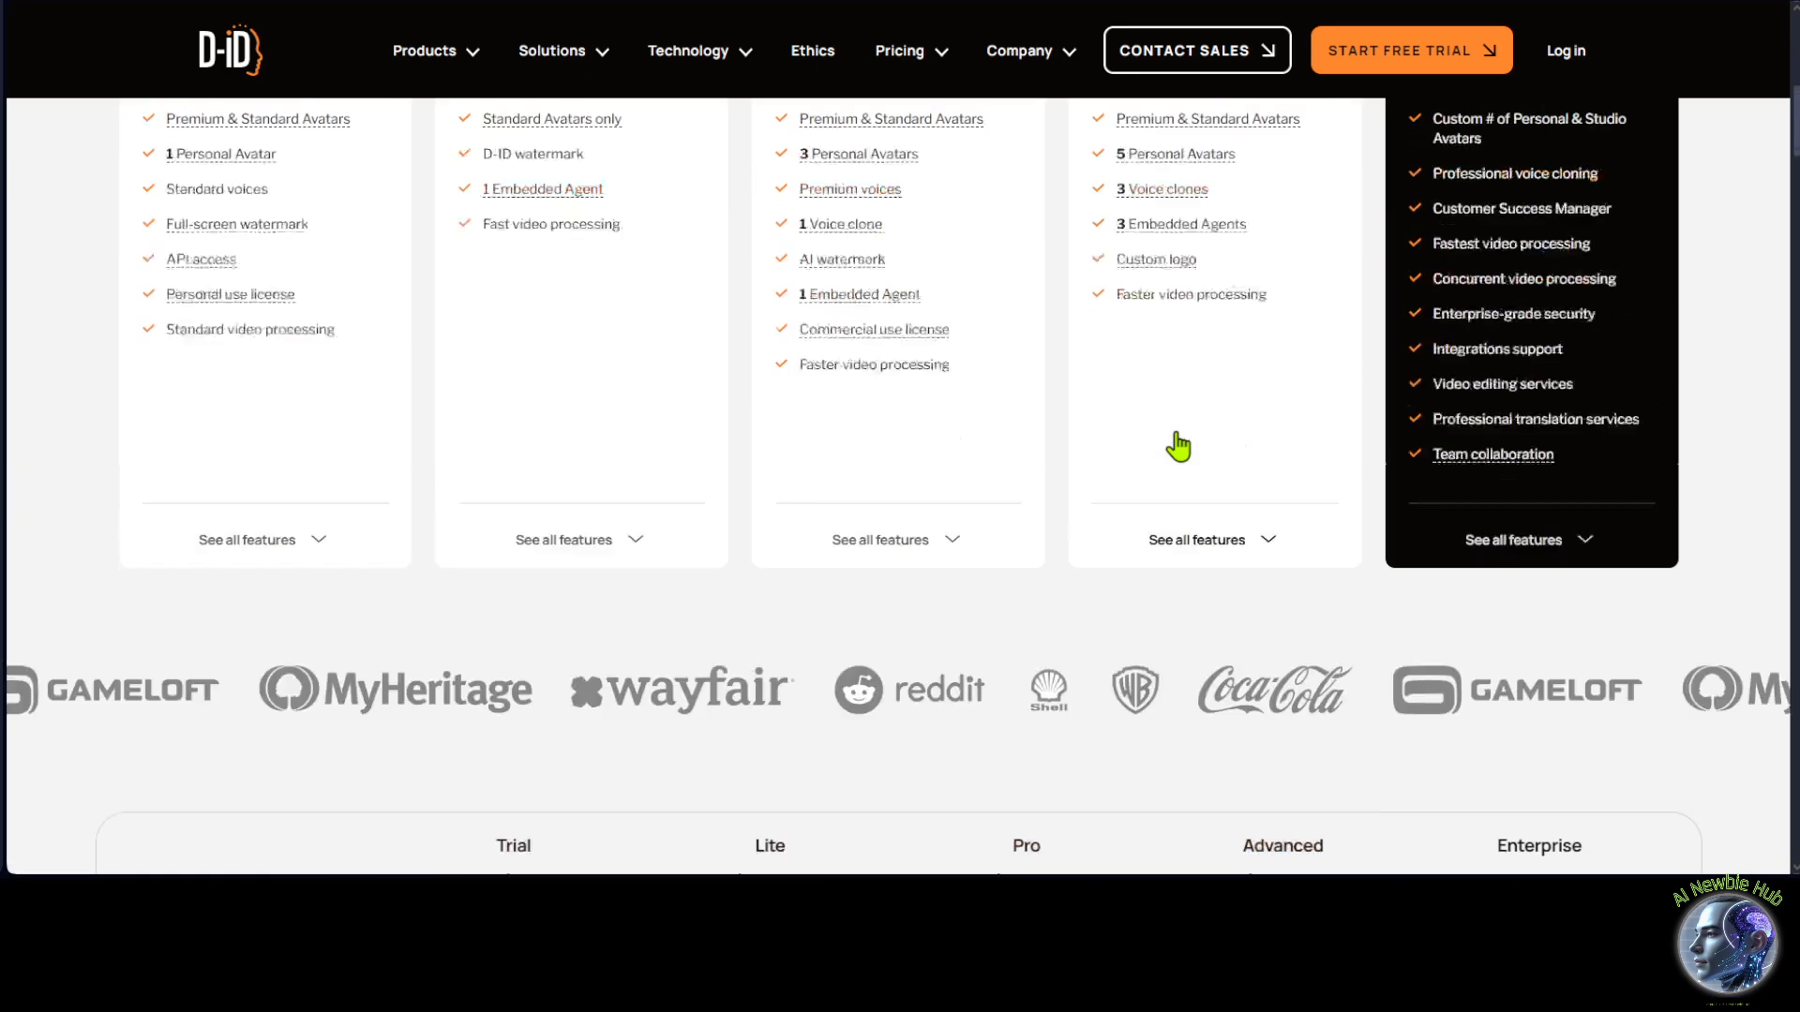
scroll(1179, 446, "up", 9)
scroll(1181, 441, "down", 3)
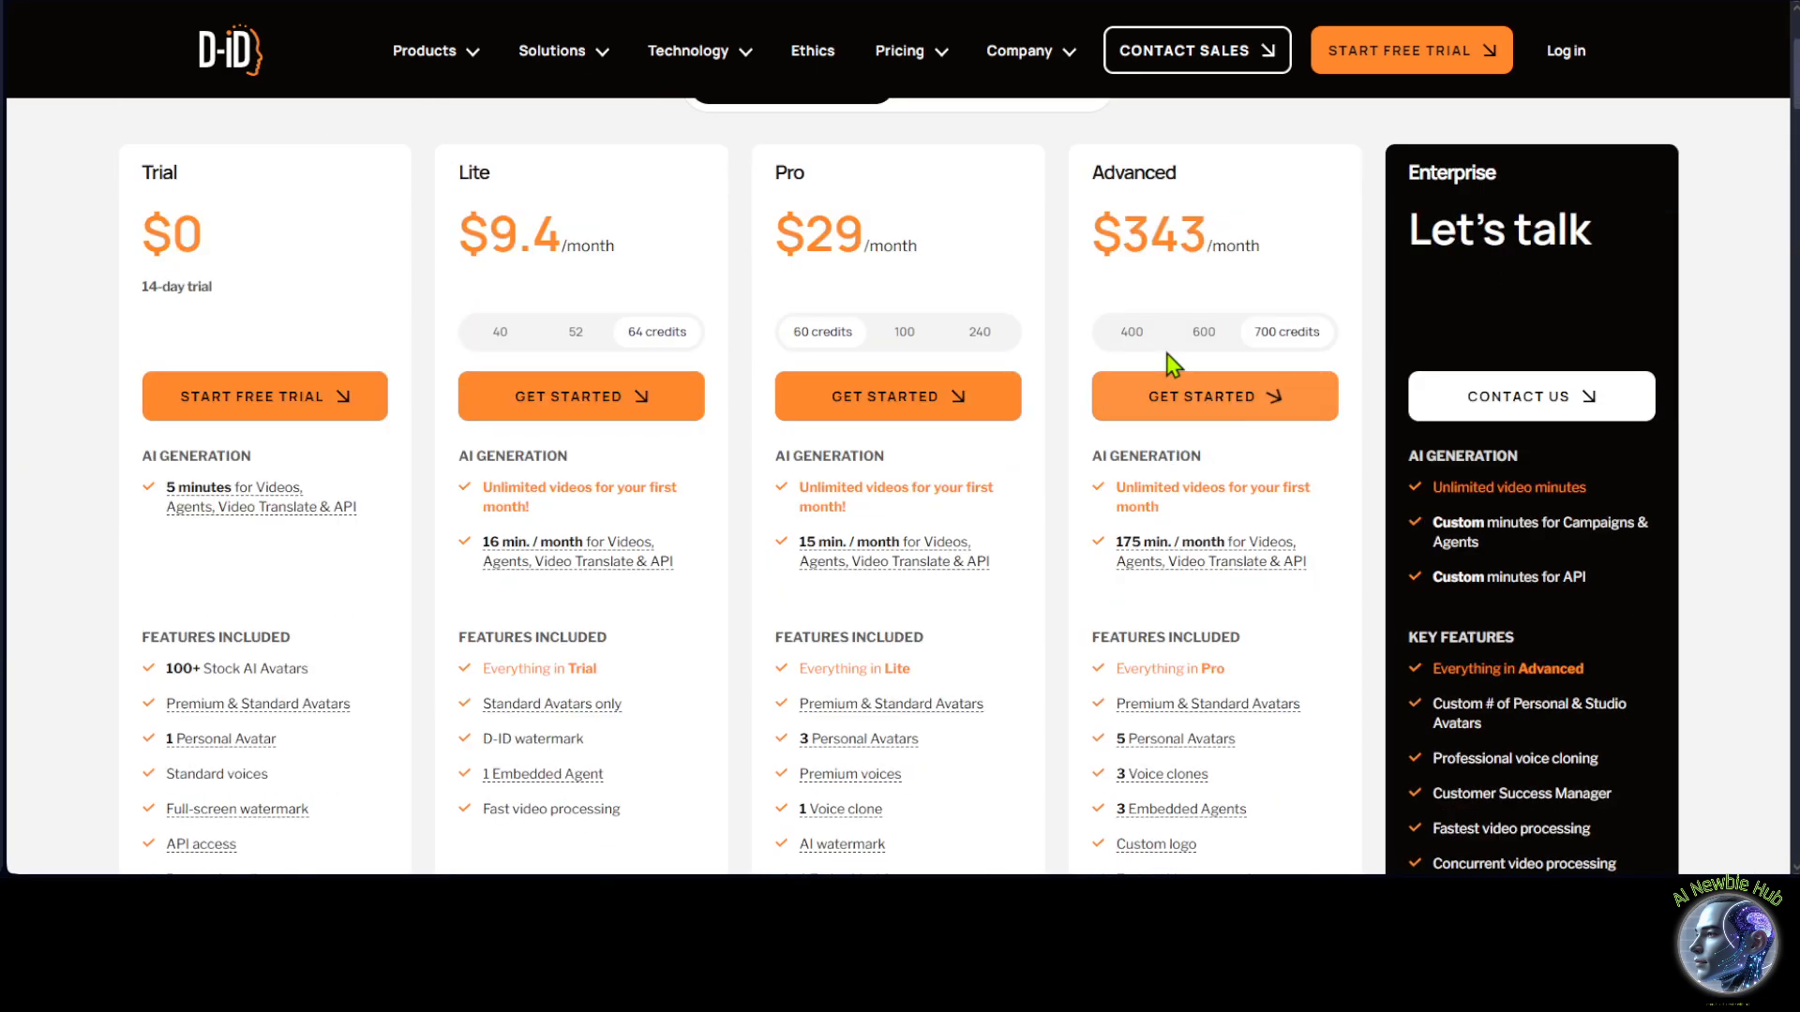
left_click(1134, 335)
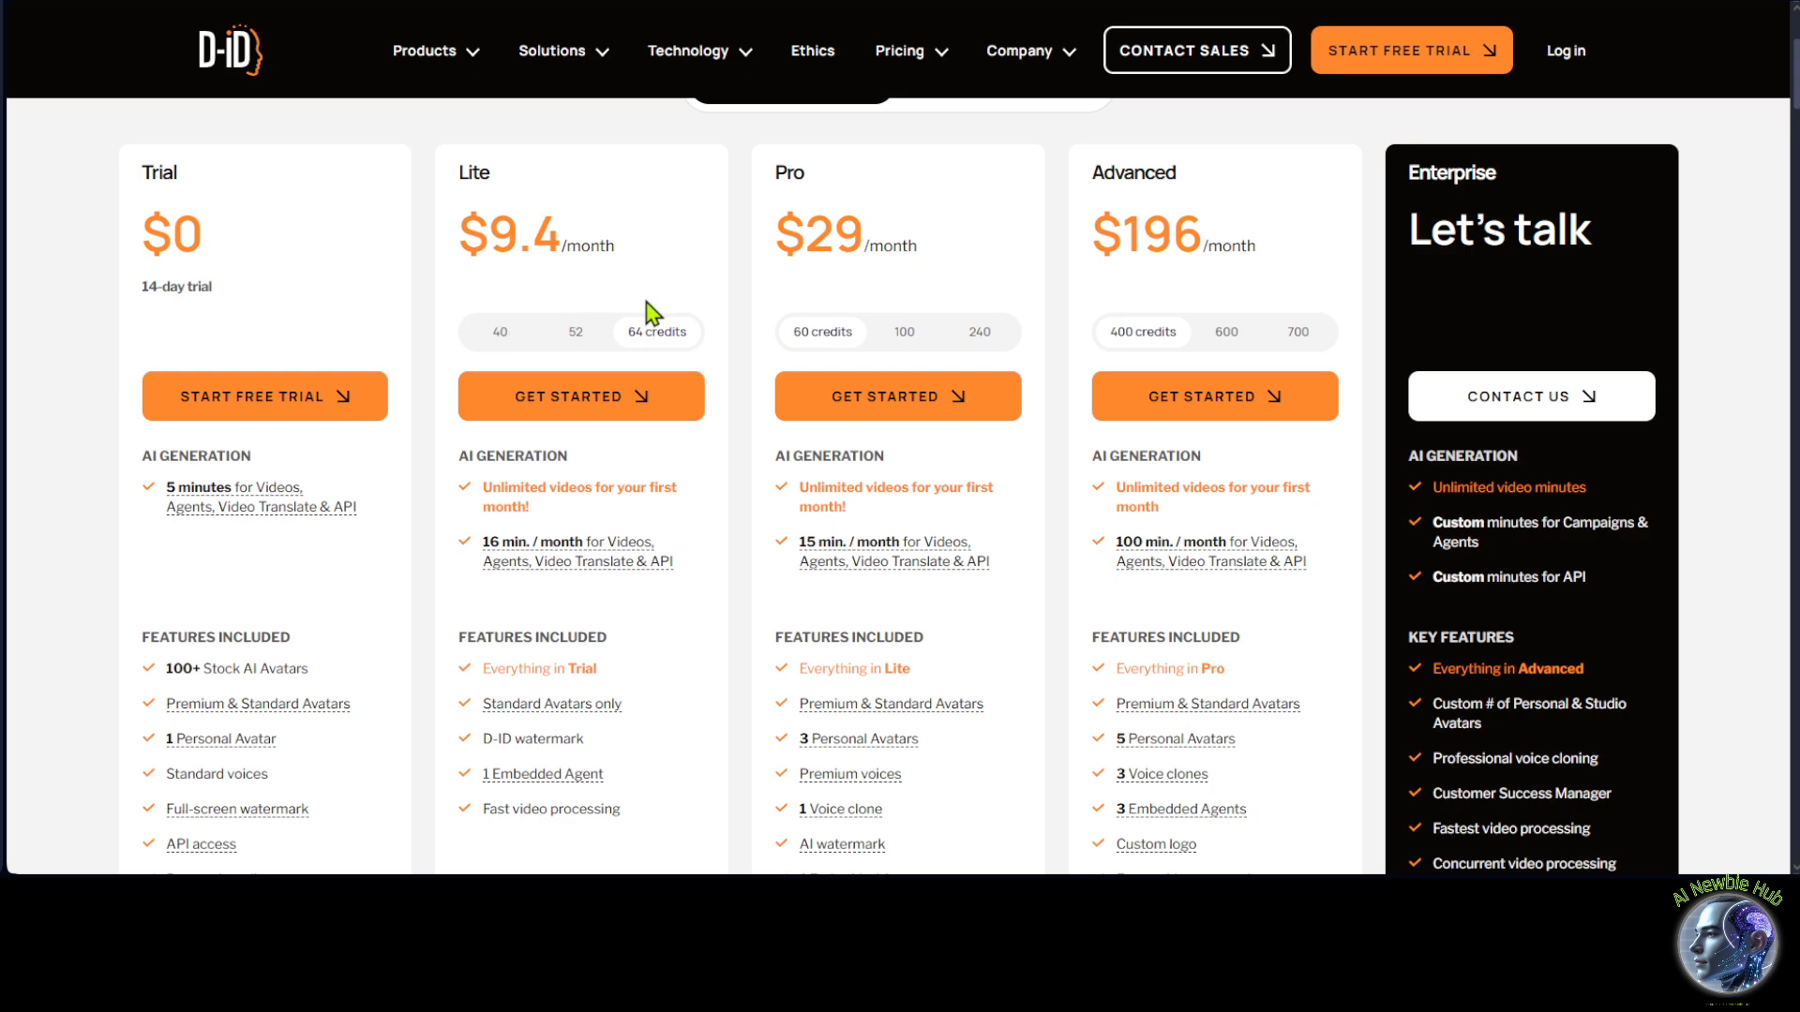
scroll(656, 314, "up", 3)
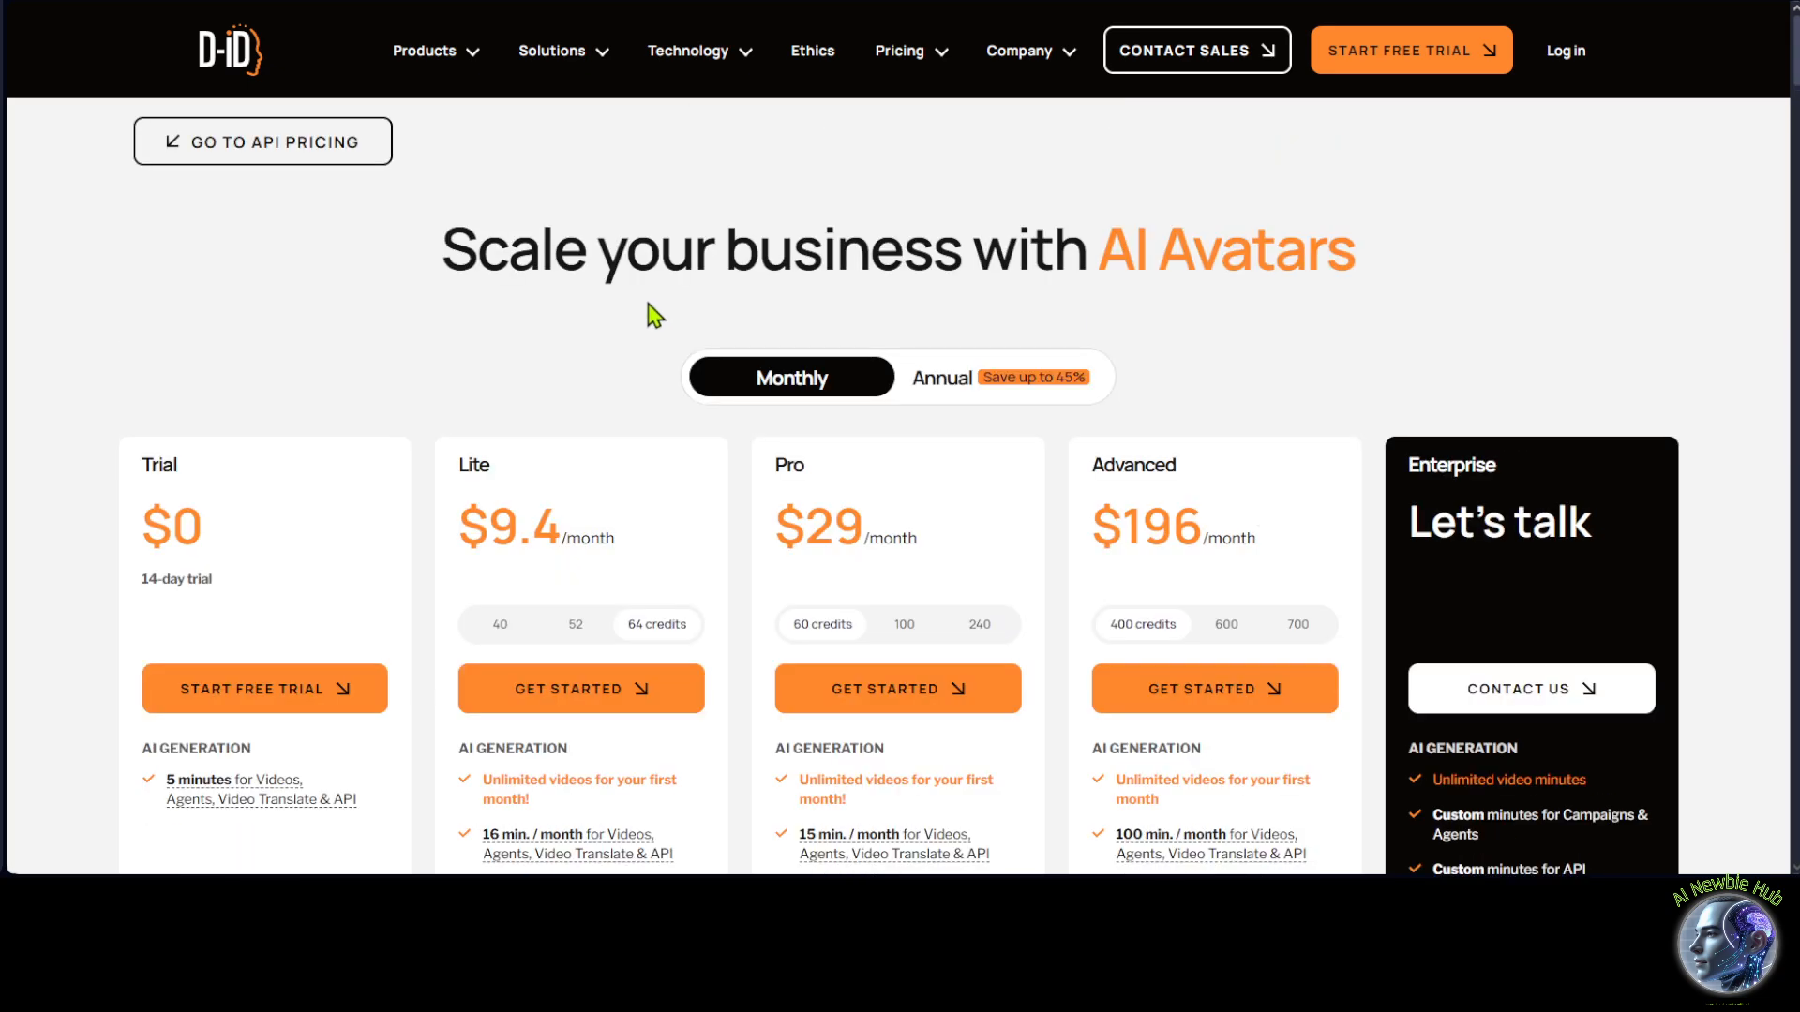
Log in to D-ID, start a new video in Video Studio, and open the options for creating an avatar.
left_click(1563, 50)
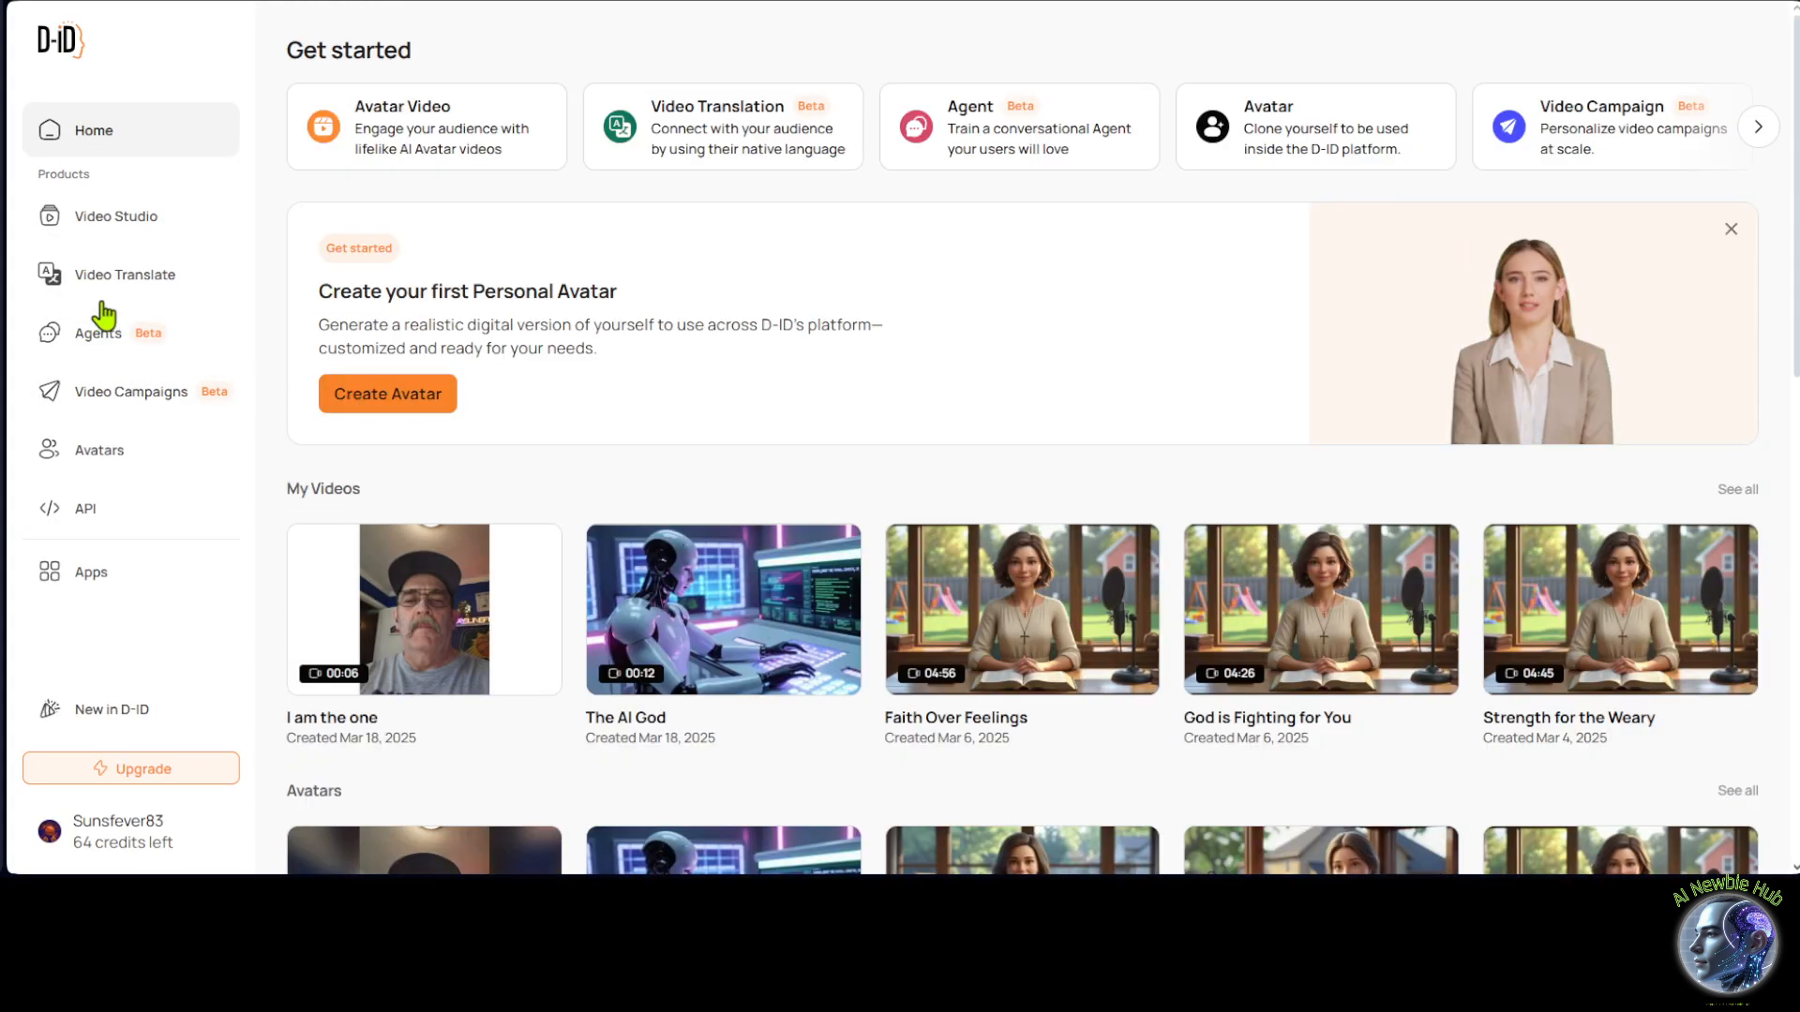
left_click(105, 230)
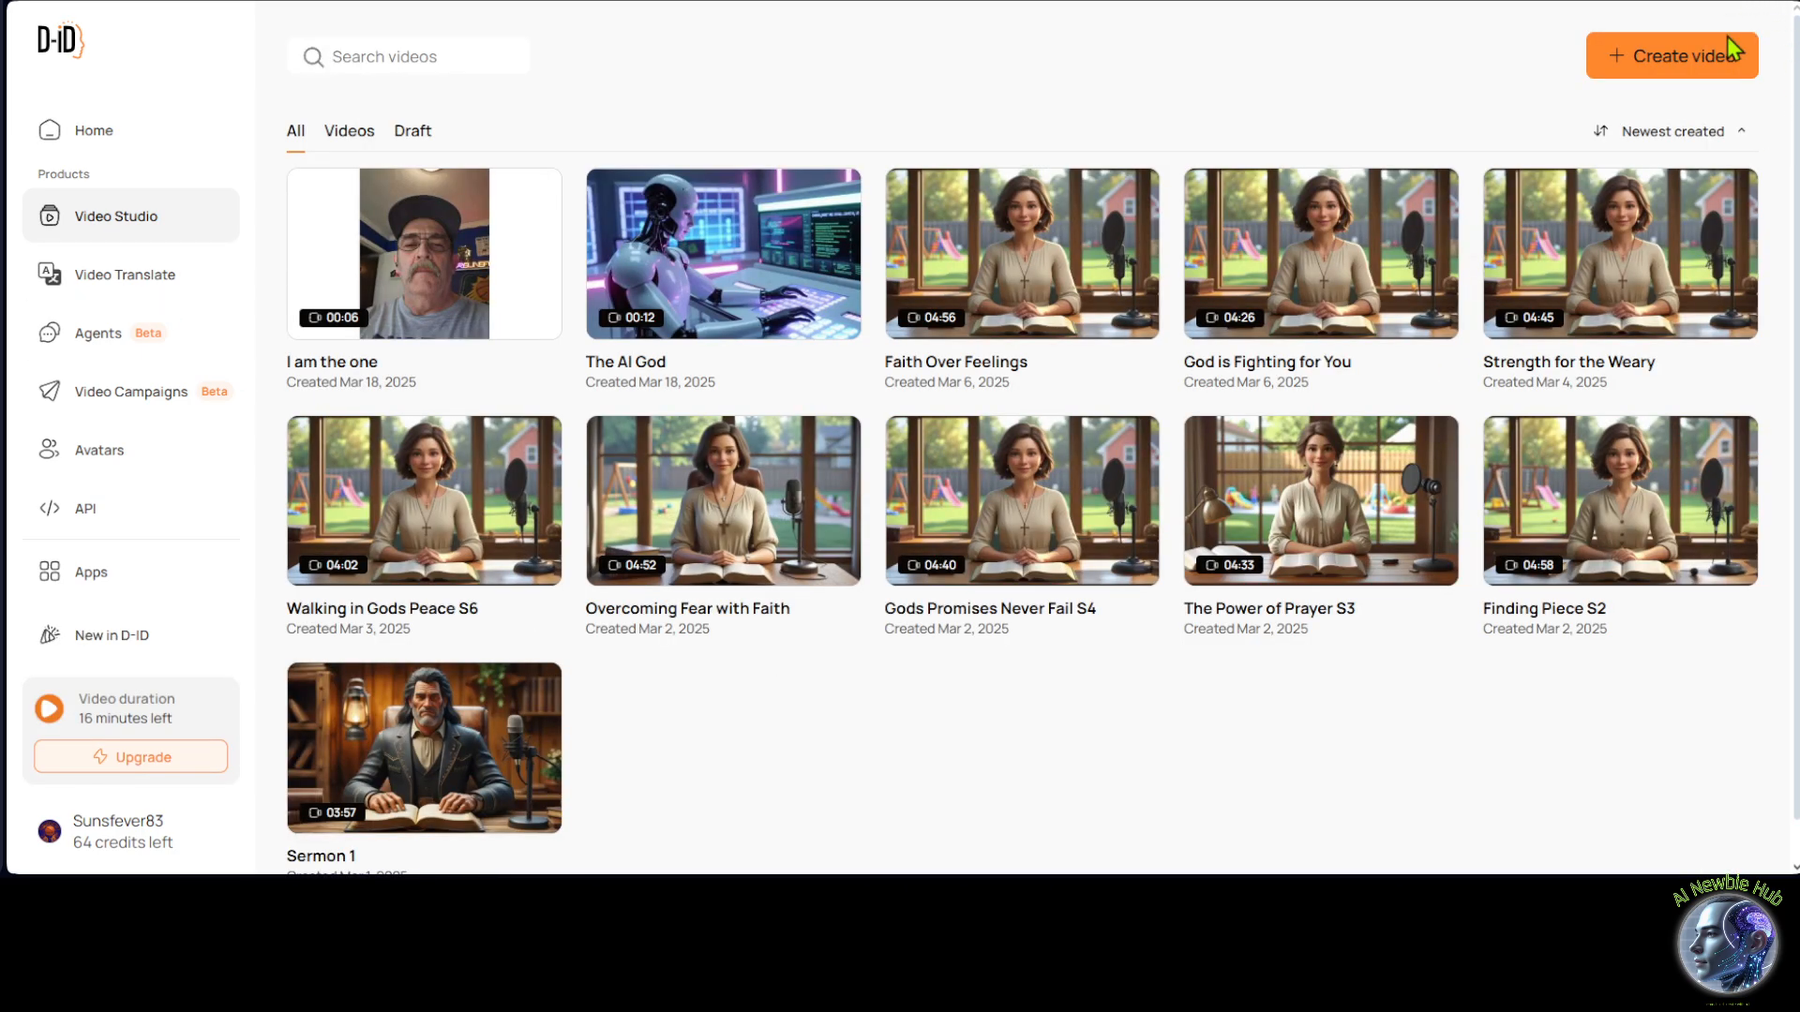
left_click(1696, 72)
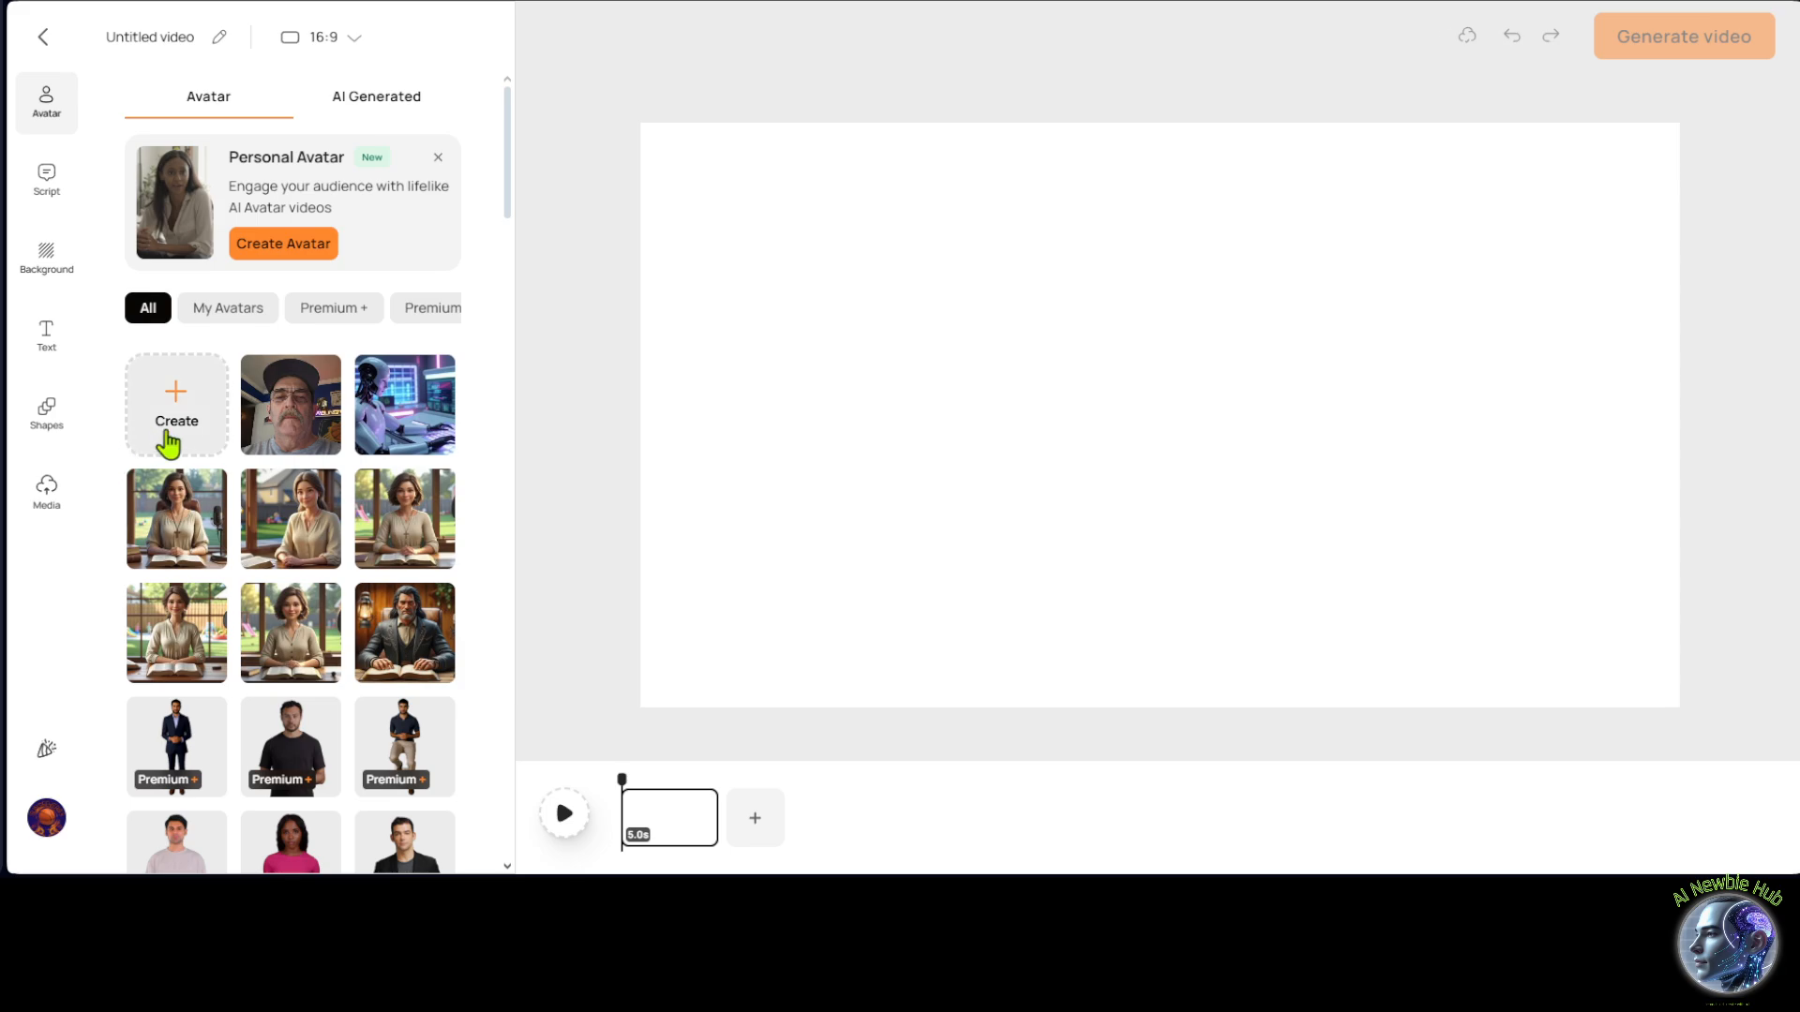
left_click(169, 439)
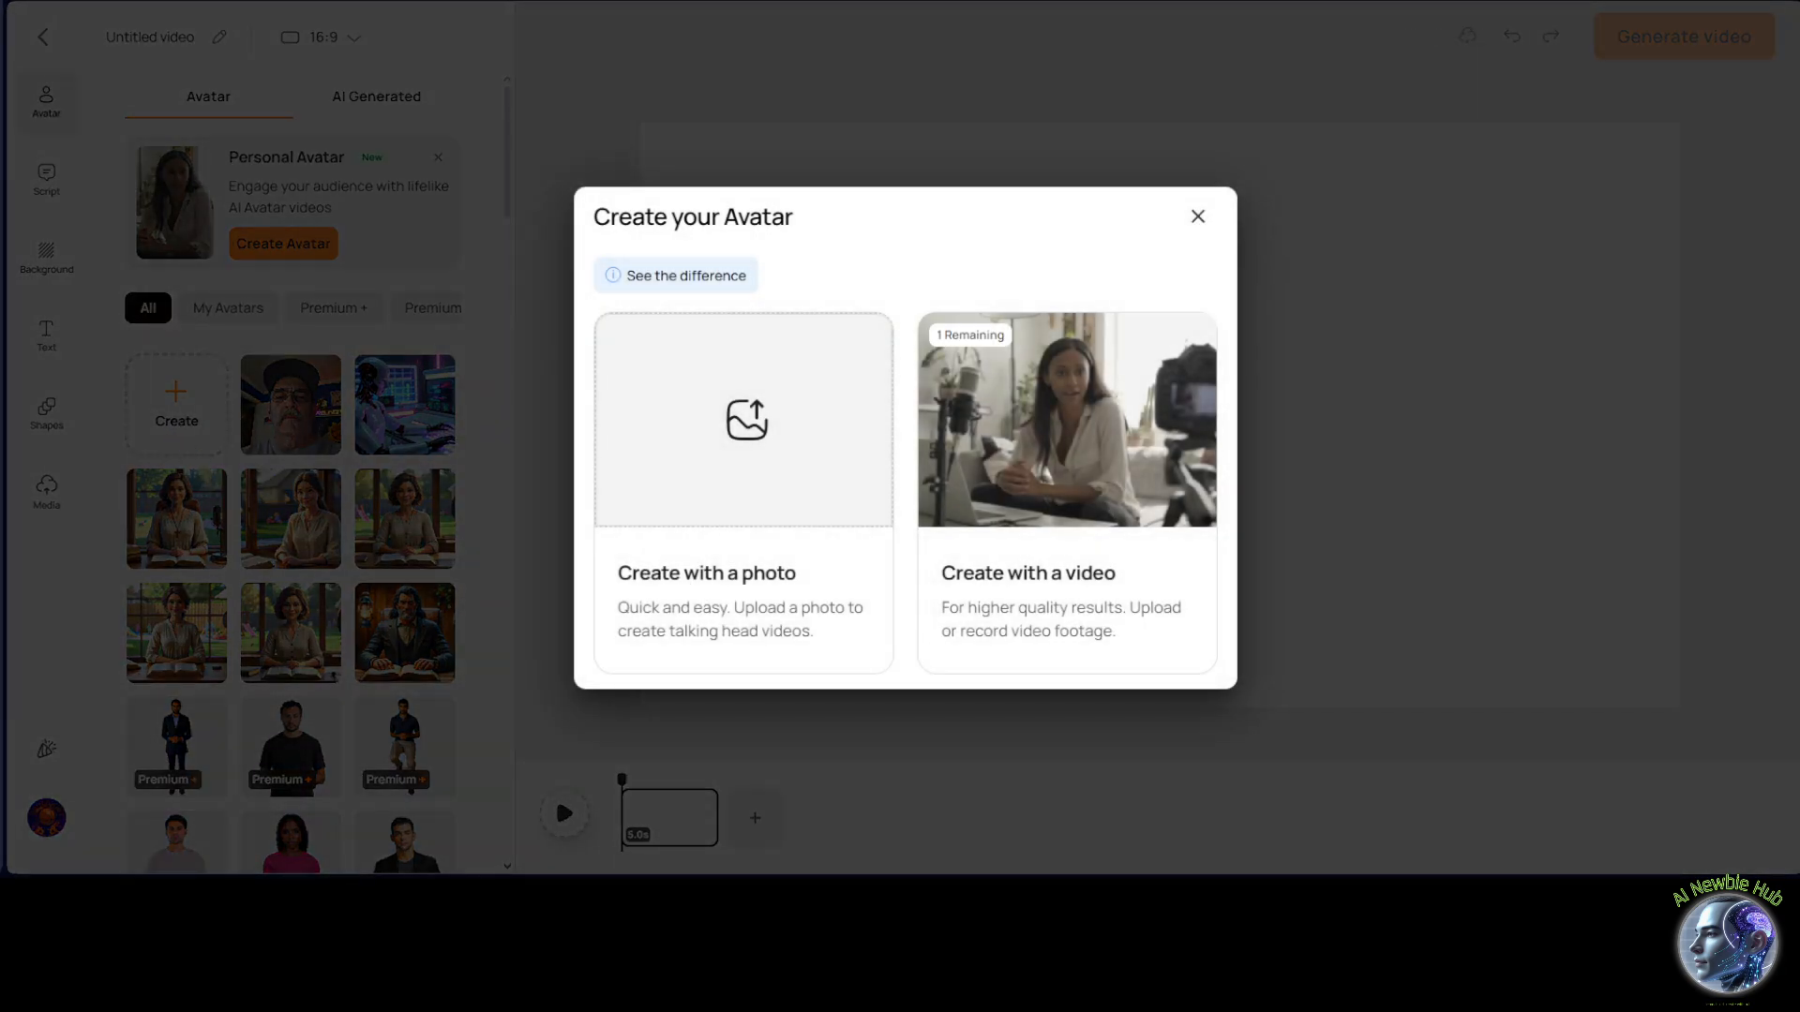
Create the avatar from the robot photo and upload the voiceover audio file as its script.
left_click_drag(35, 642, 715, 530)
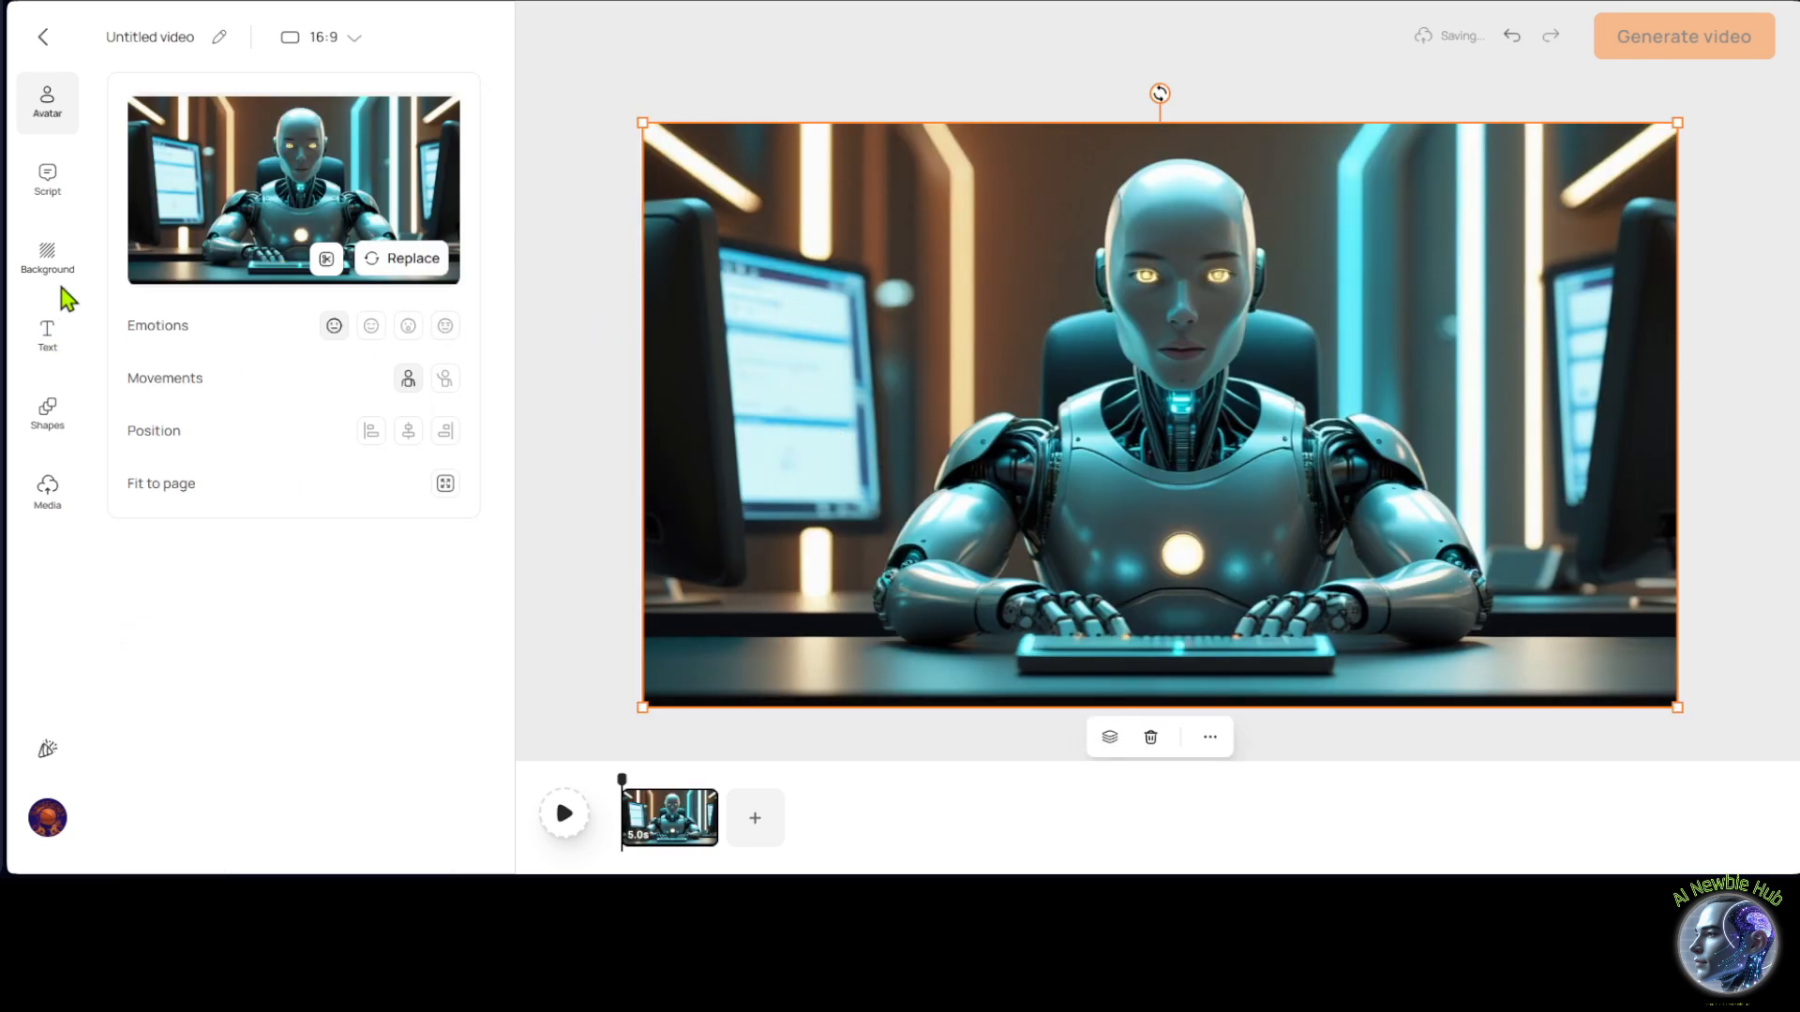
left_click(47, 183)
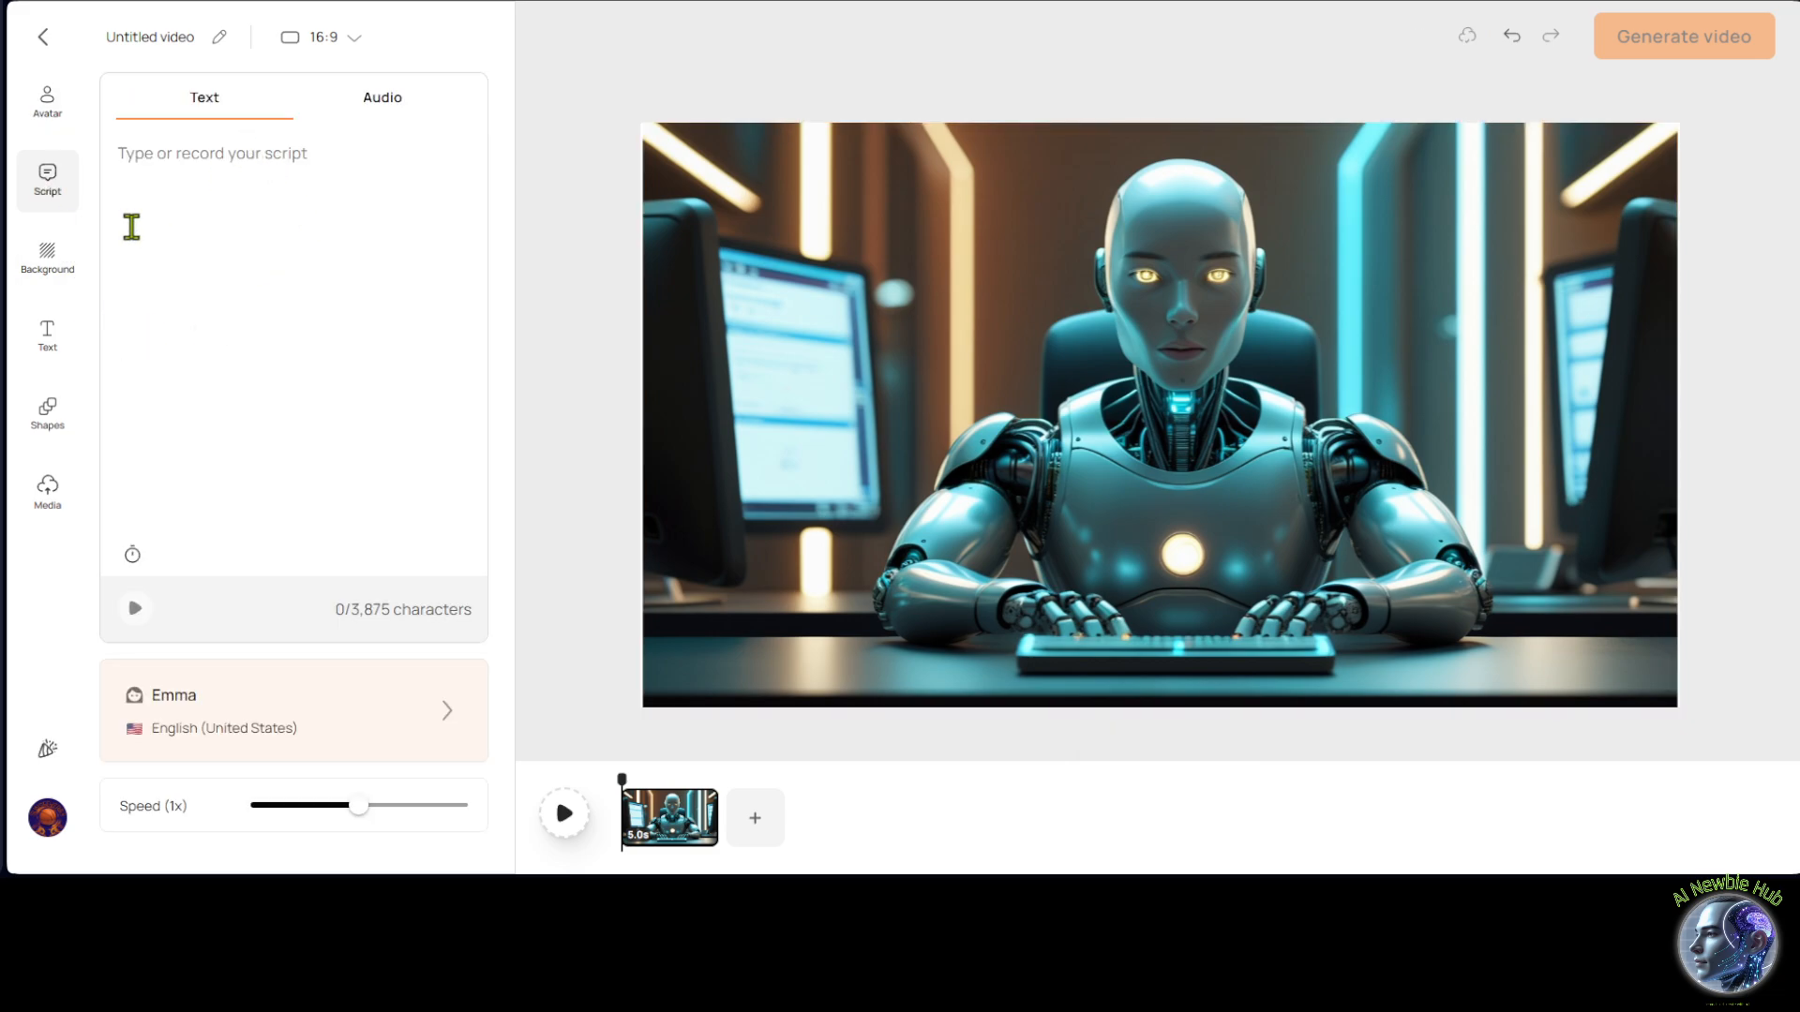
left_click(390, 101)
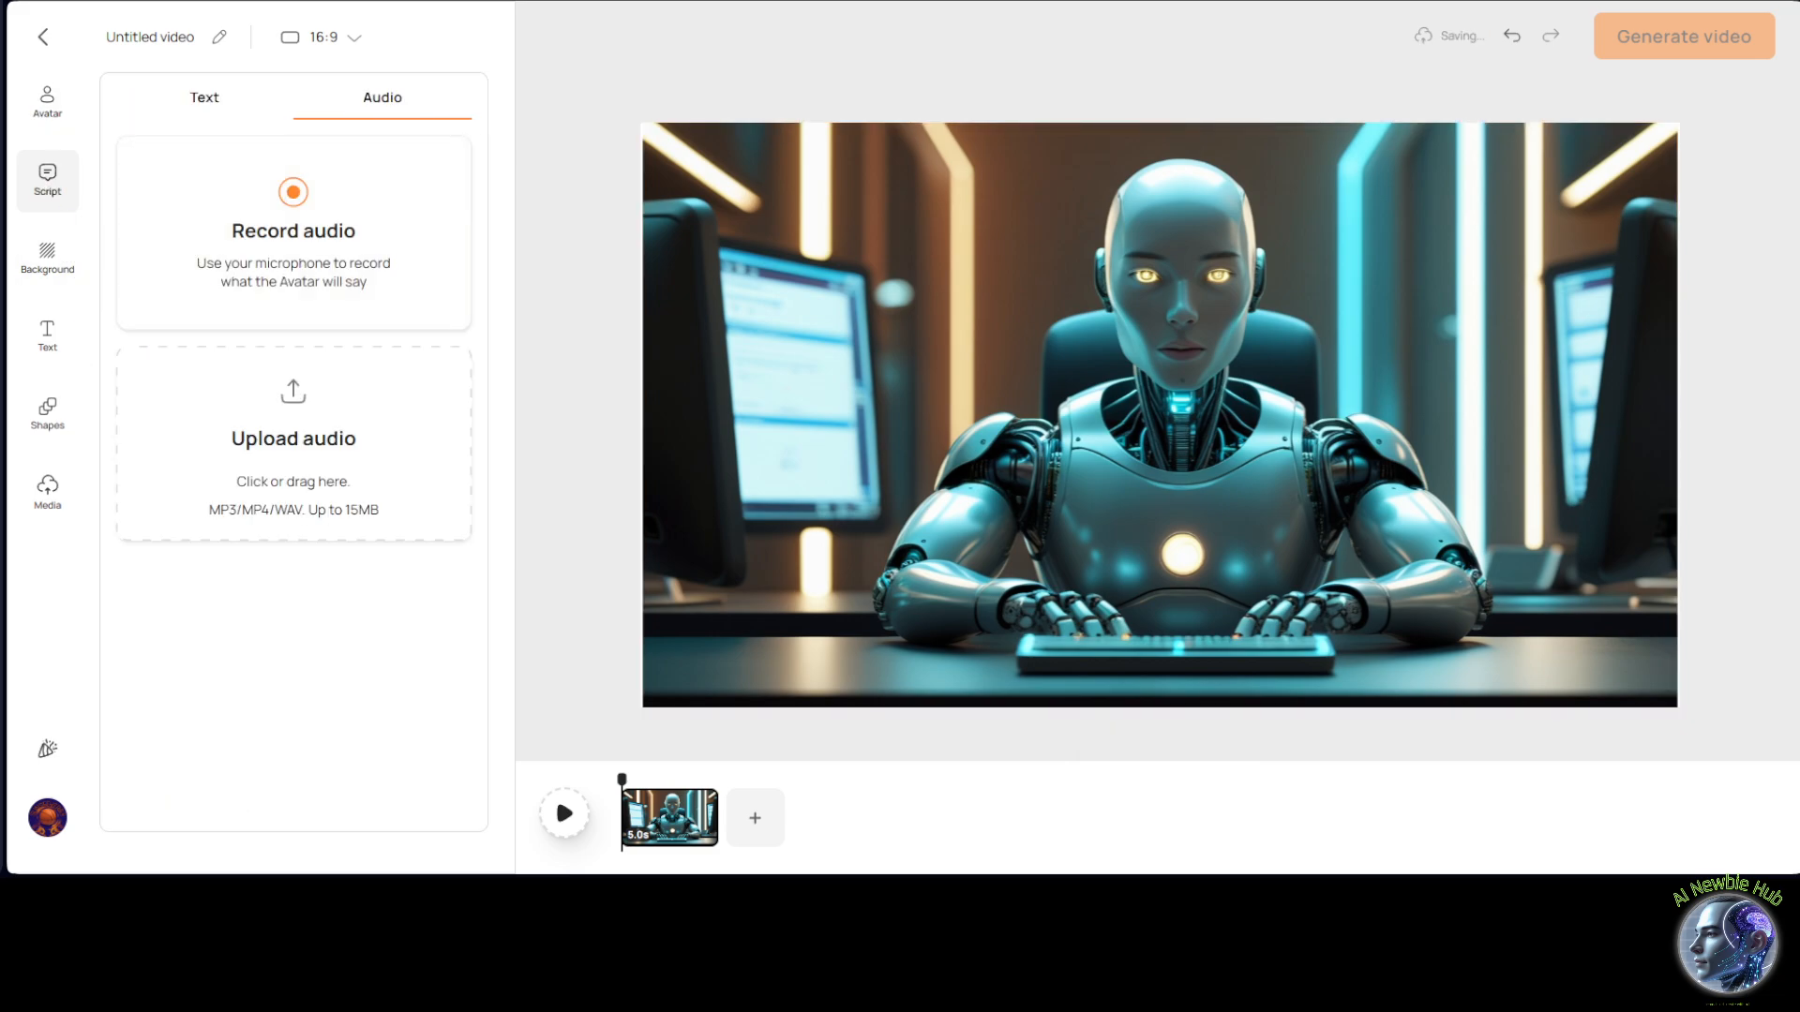
left_click_drag(8, 526, 273, 523)
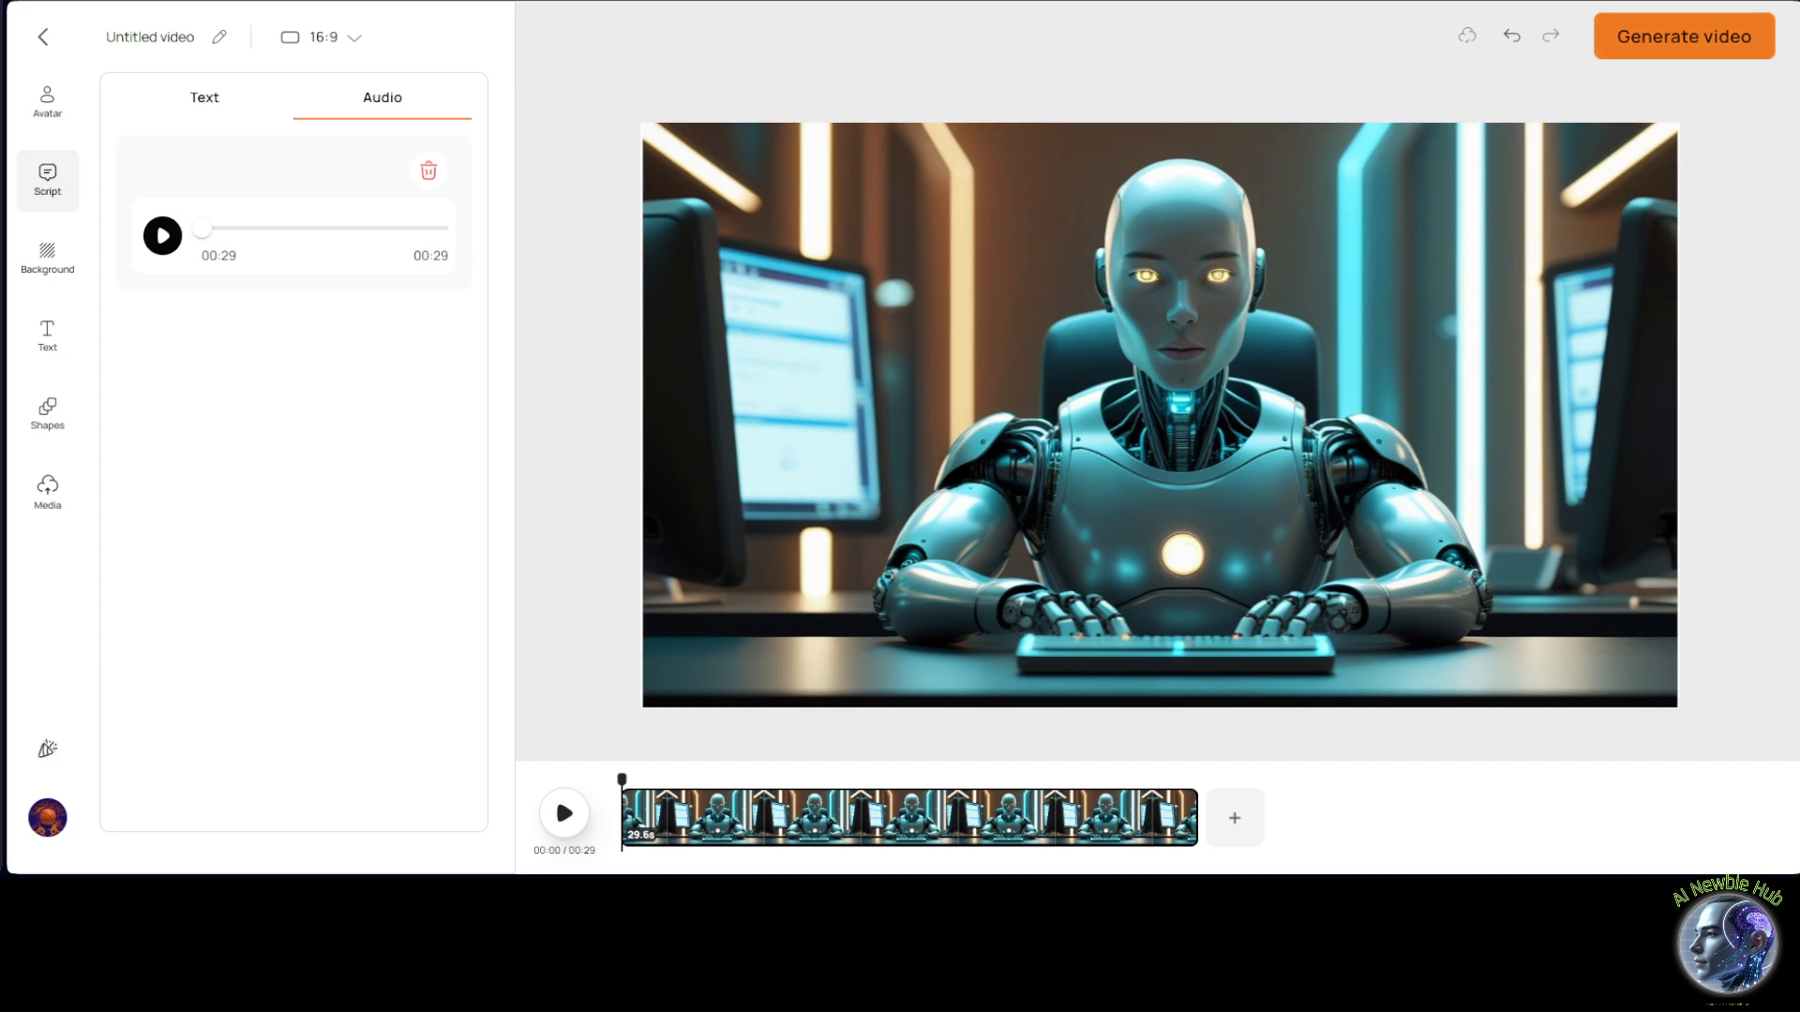
Name the video "Talking AI Avatar Lesson", generate it, and dismiss the annual plan offer.
left_click(1692, 42)
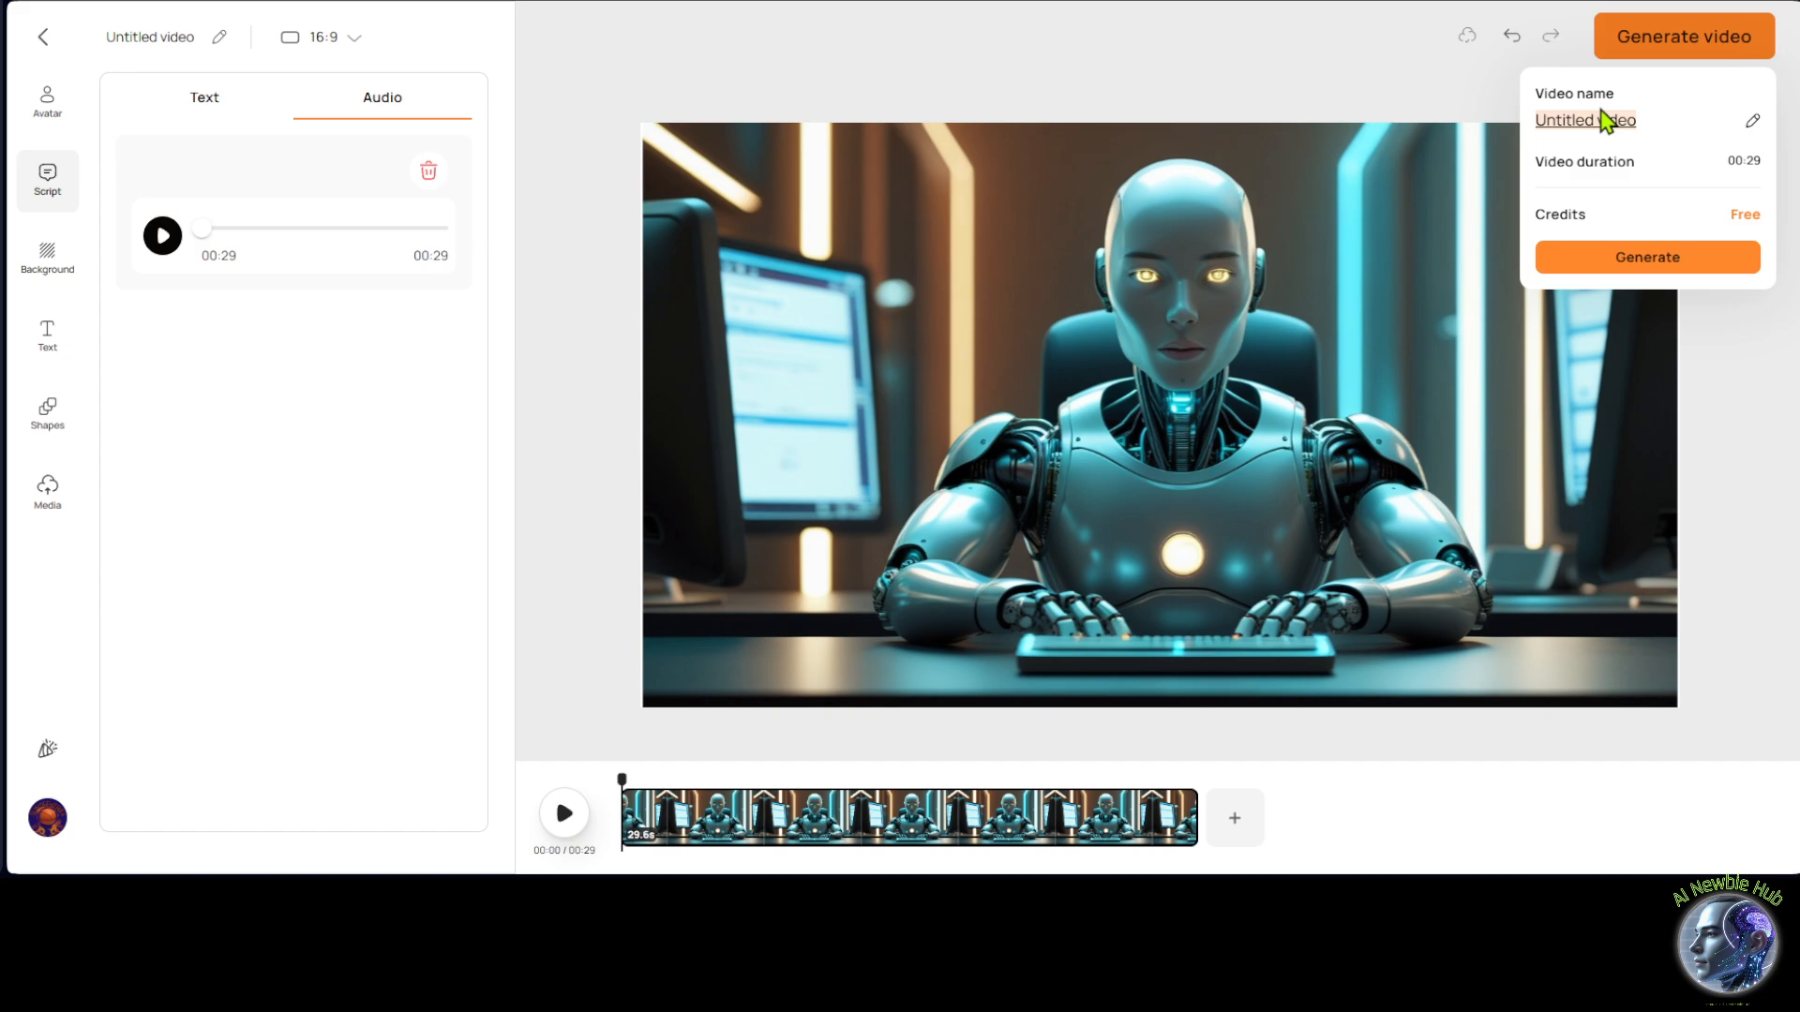
type("Tal")
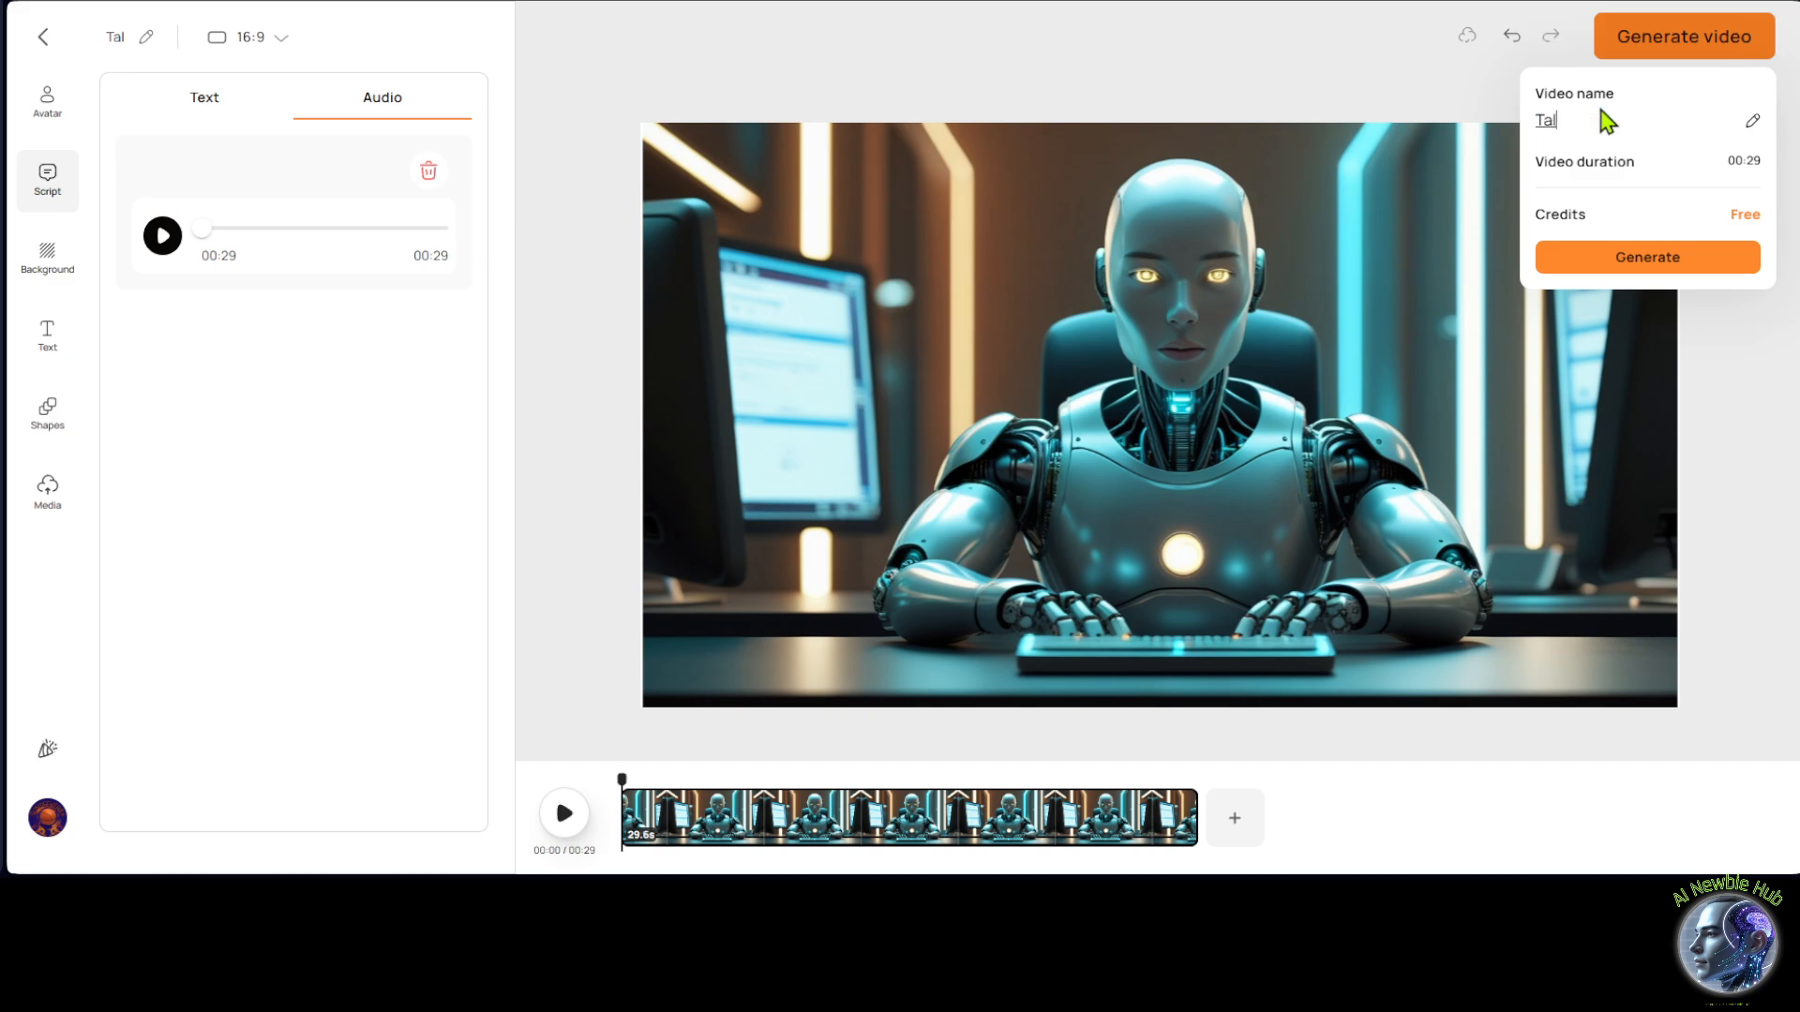
type("king AI Avatar")
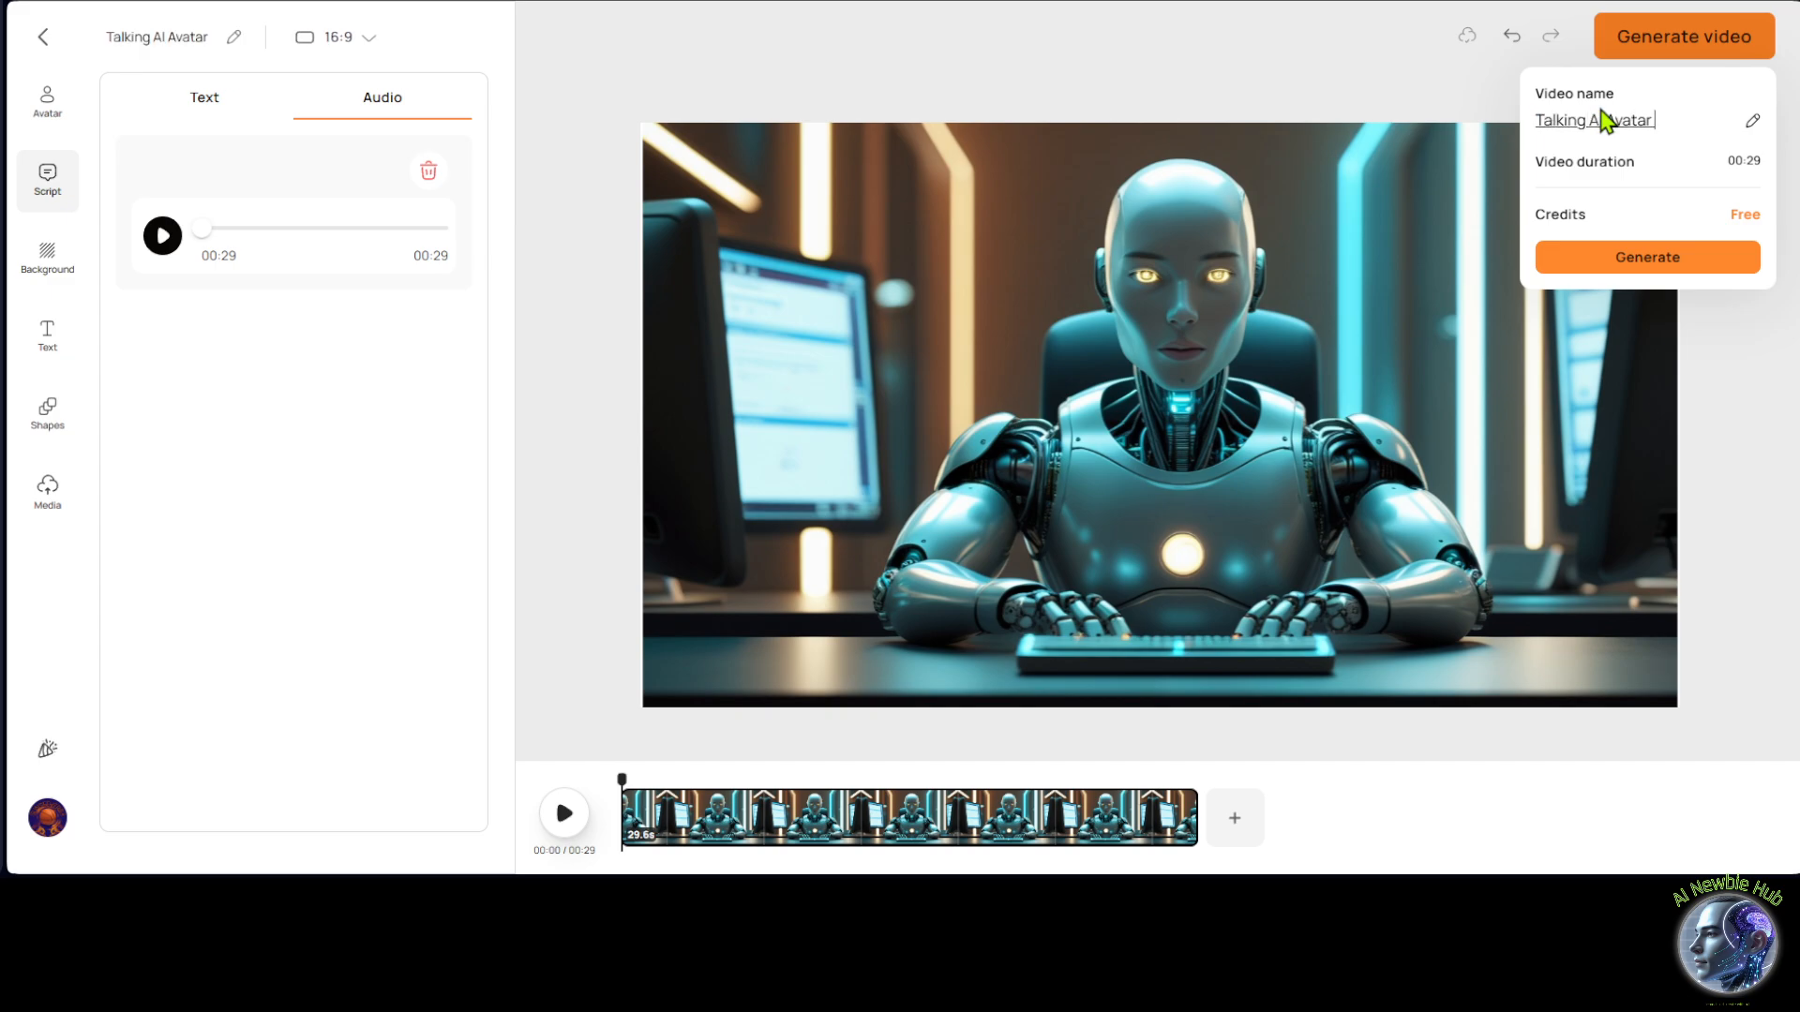
type(" Lesson")
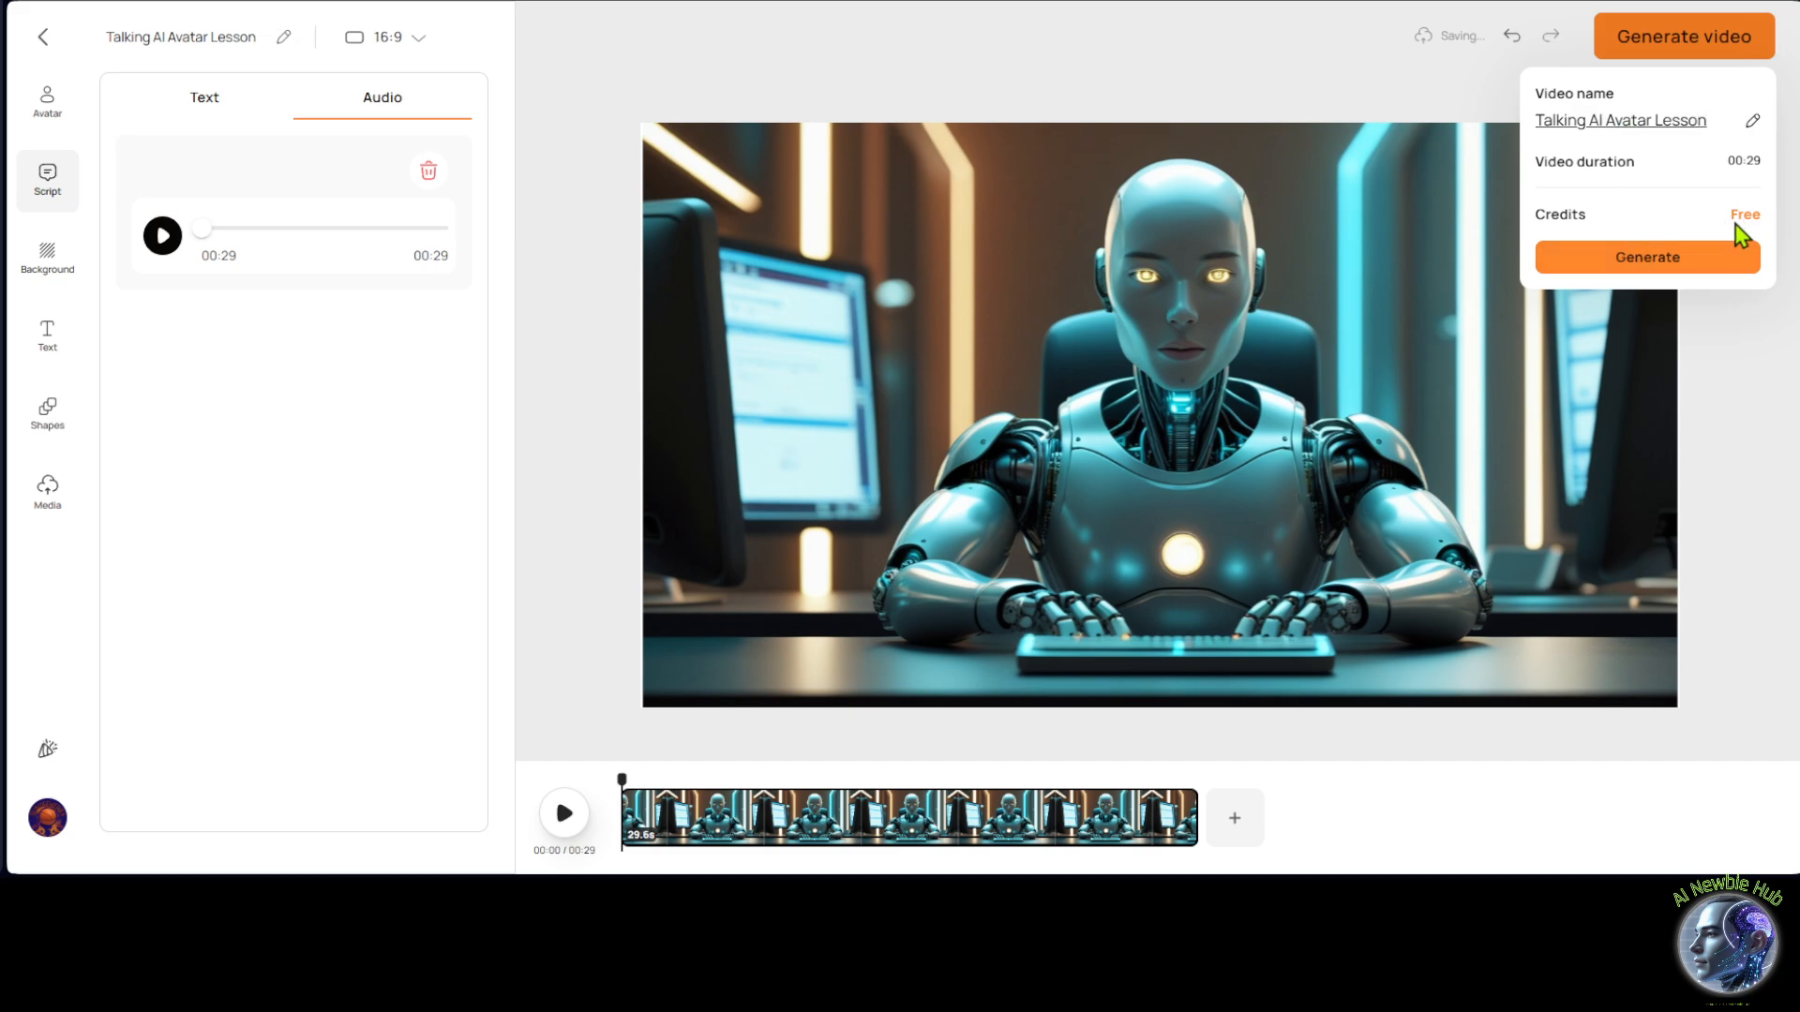
left_click(1659, 263)
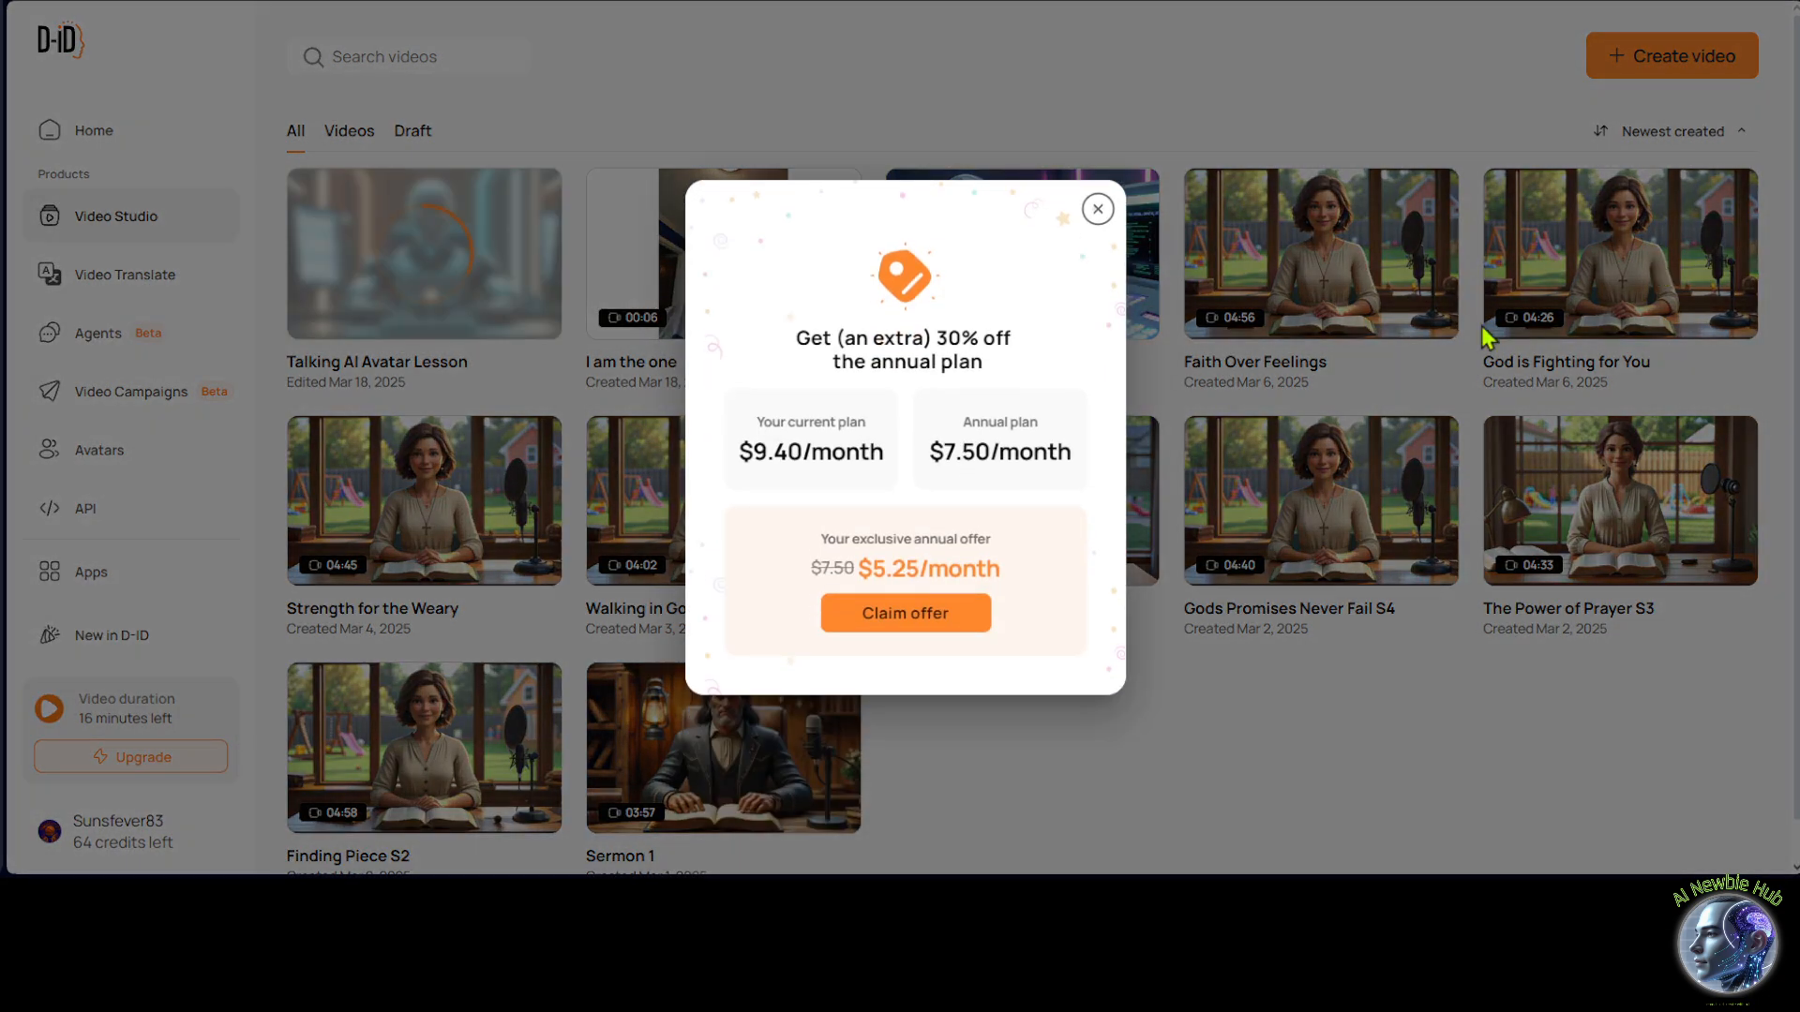
left_click(1098, 210)
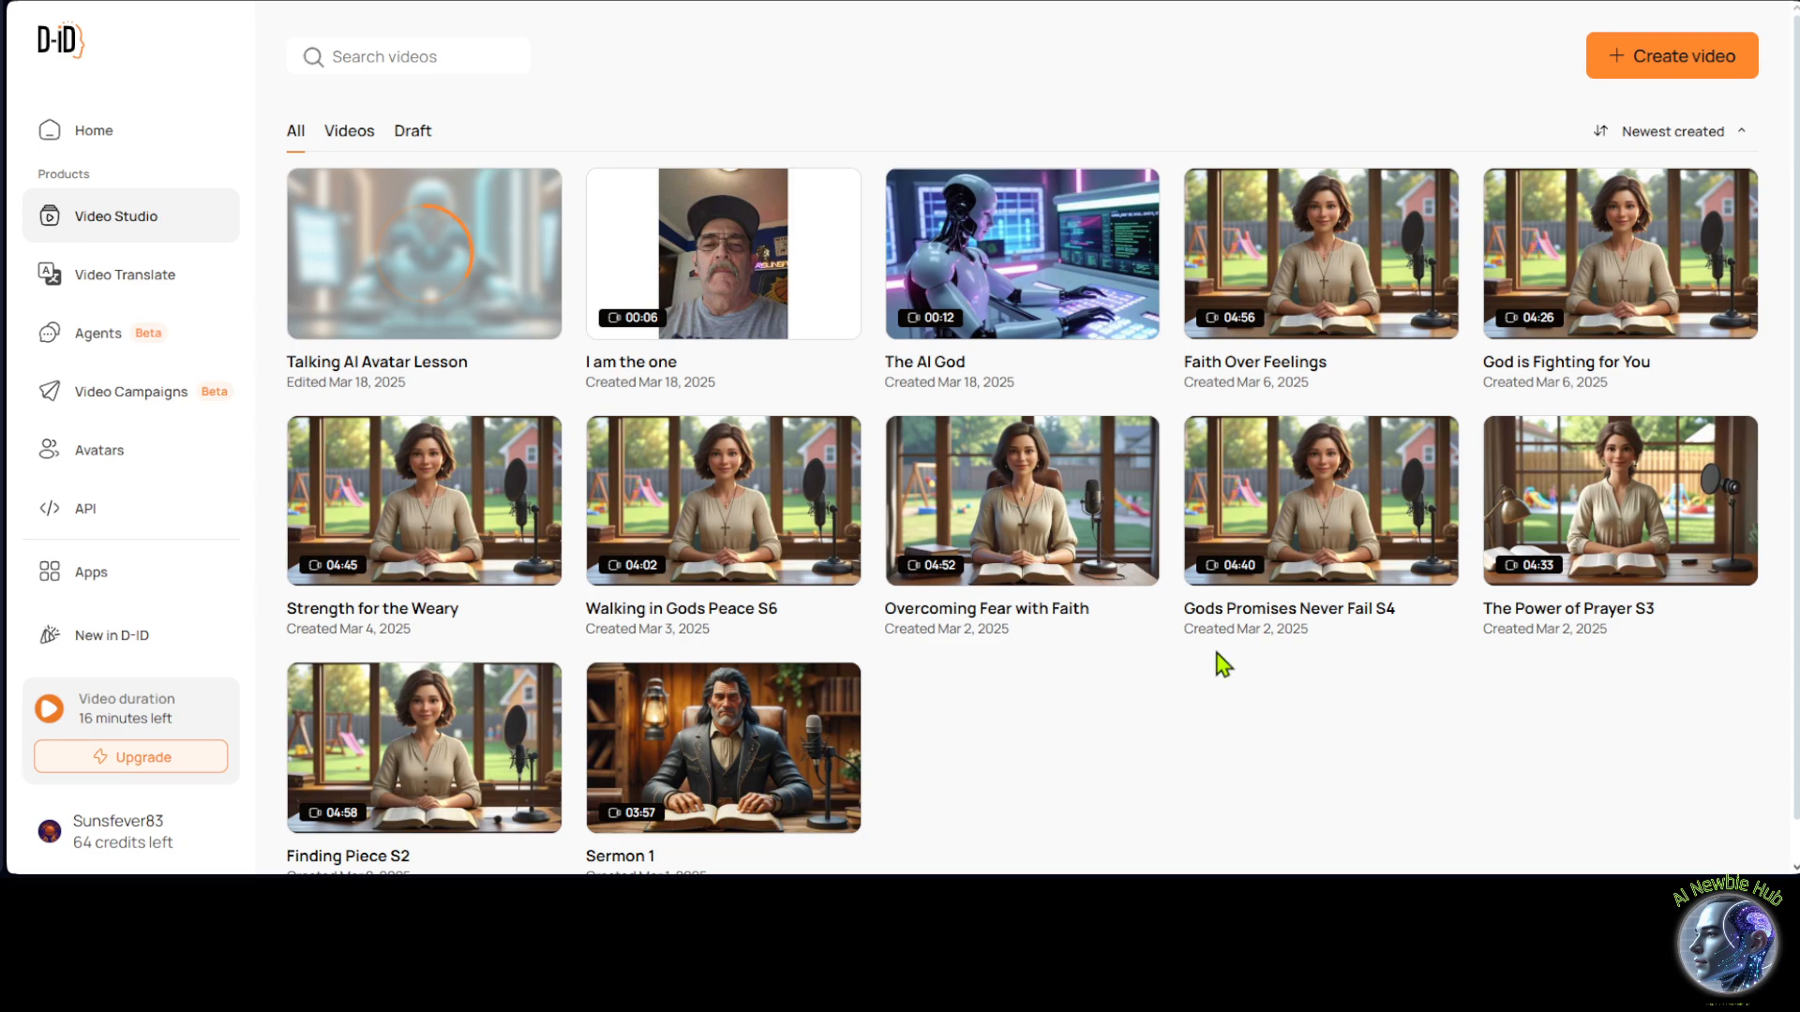
Play the existing "I am the one" video and close its preview.
left_click(742, 275)
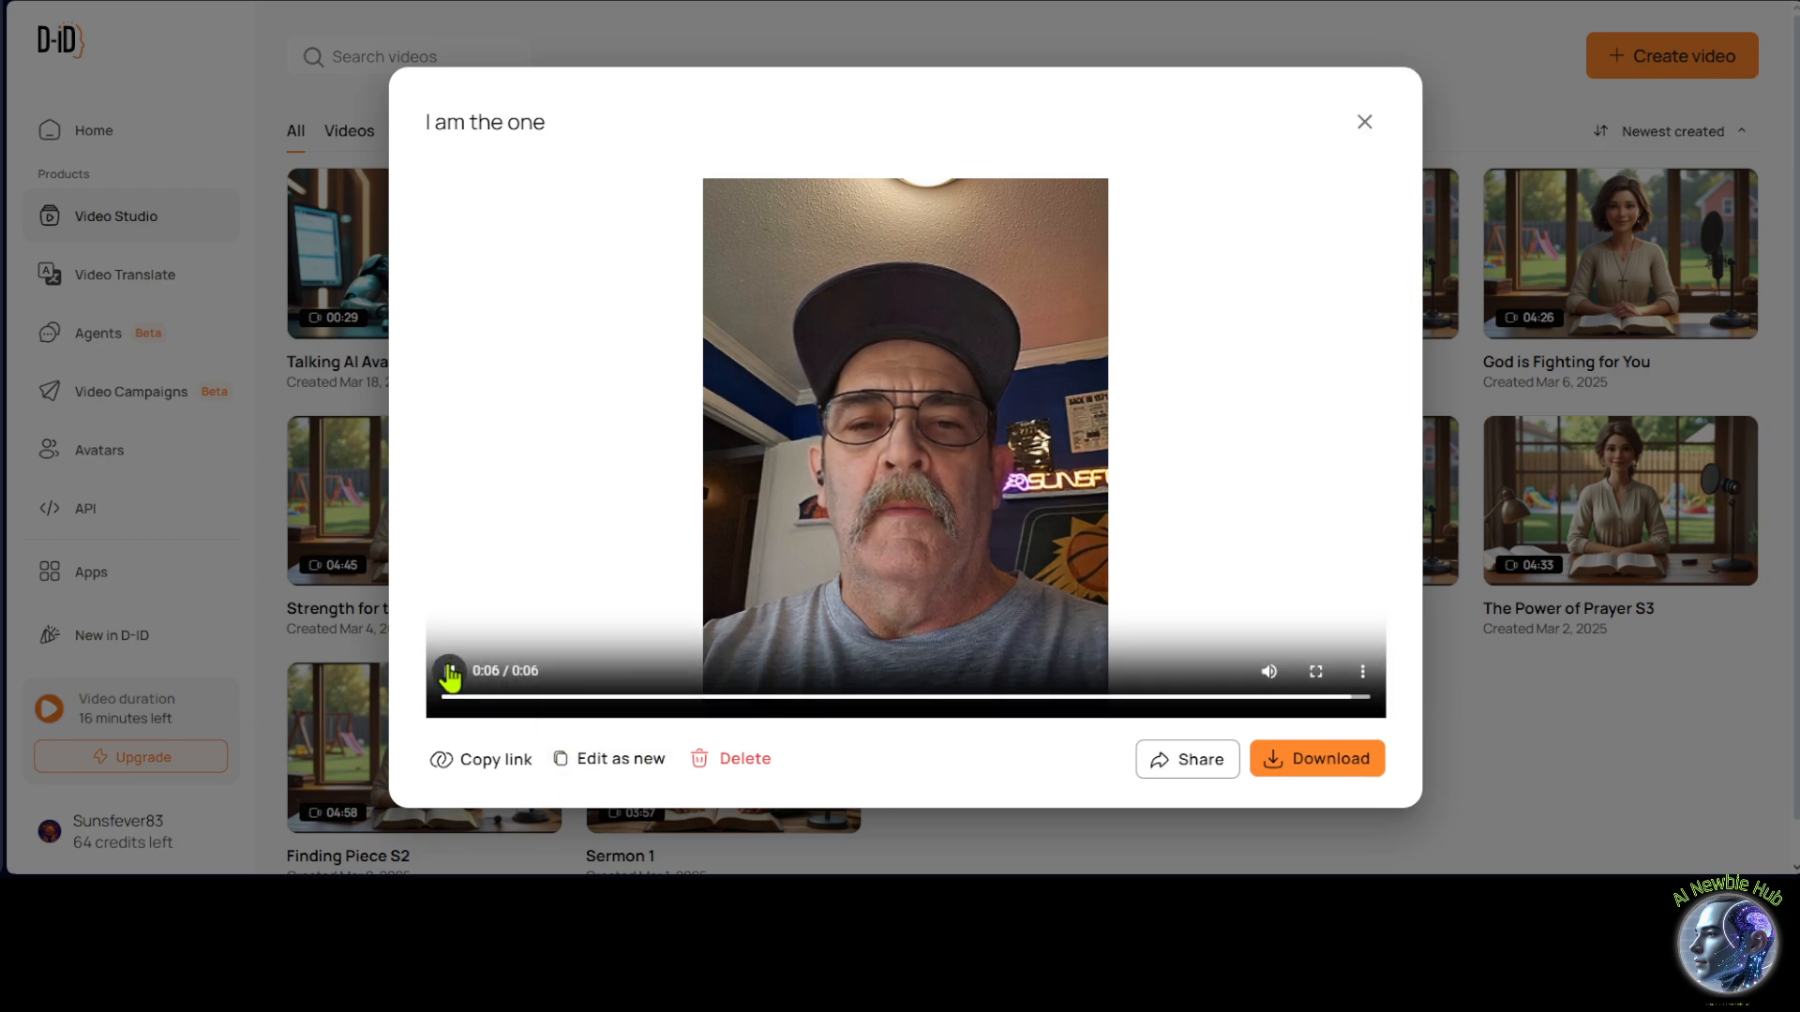
left_click(488, 701)
left_click(1365, 122)
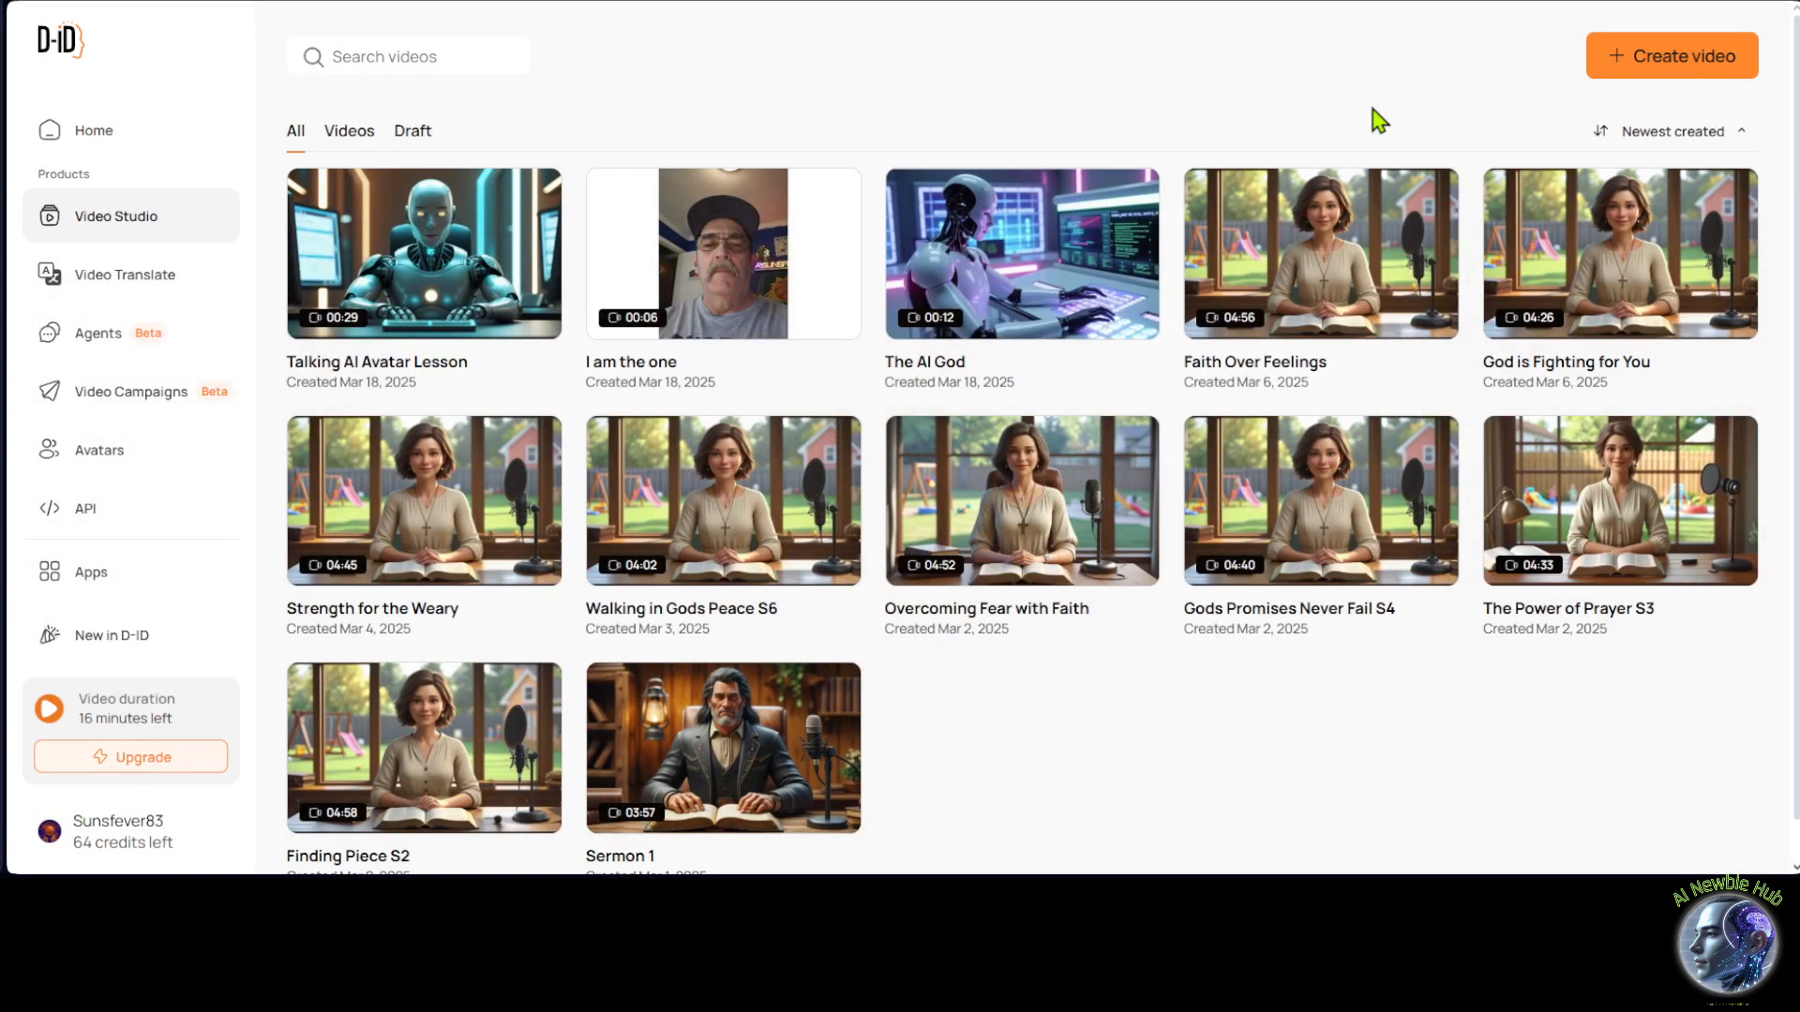
Play the "Talking AI Avatar Lesson" video, download it, and close its preview.
left_click(419, 245)
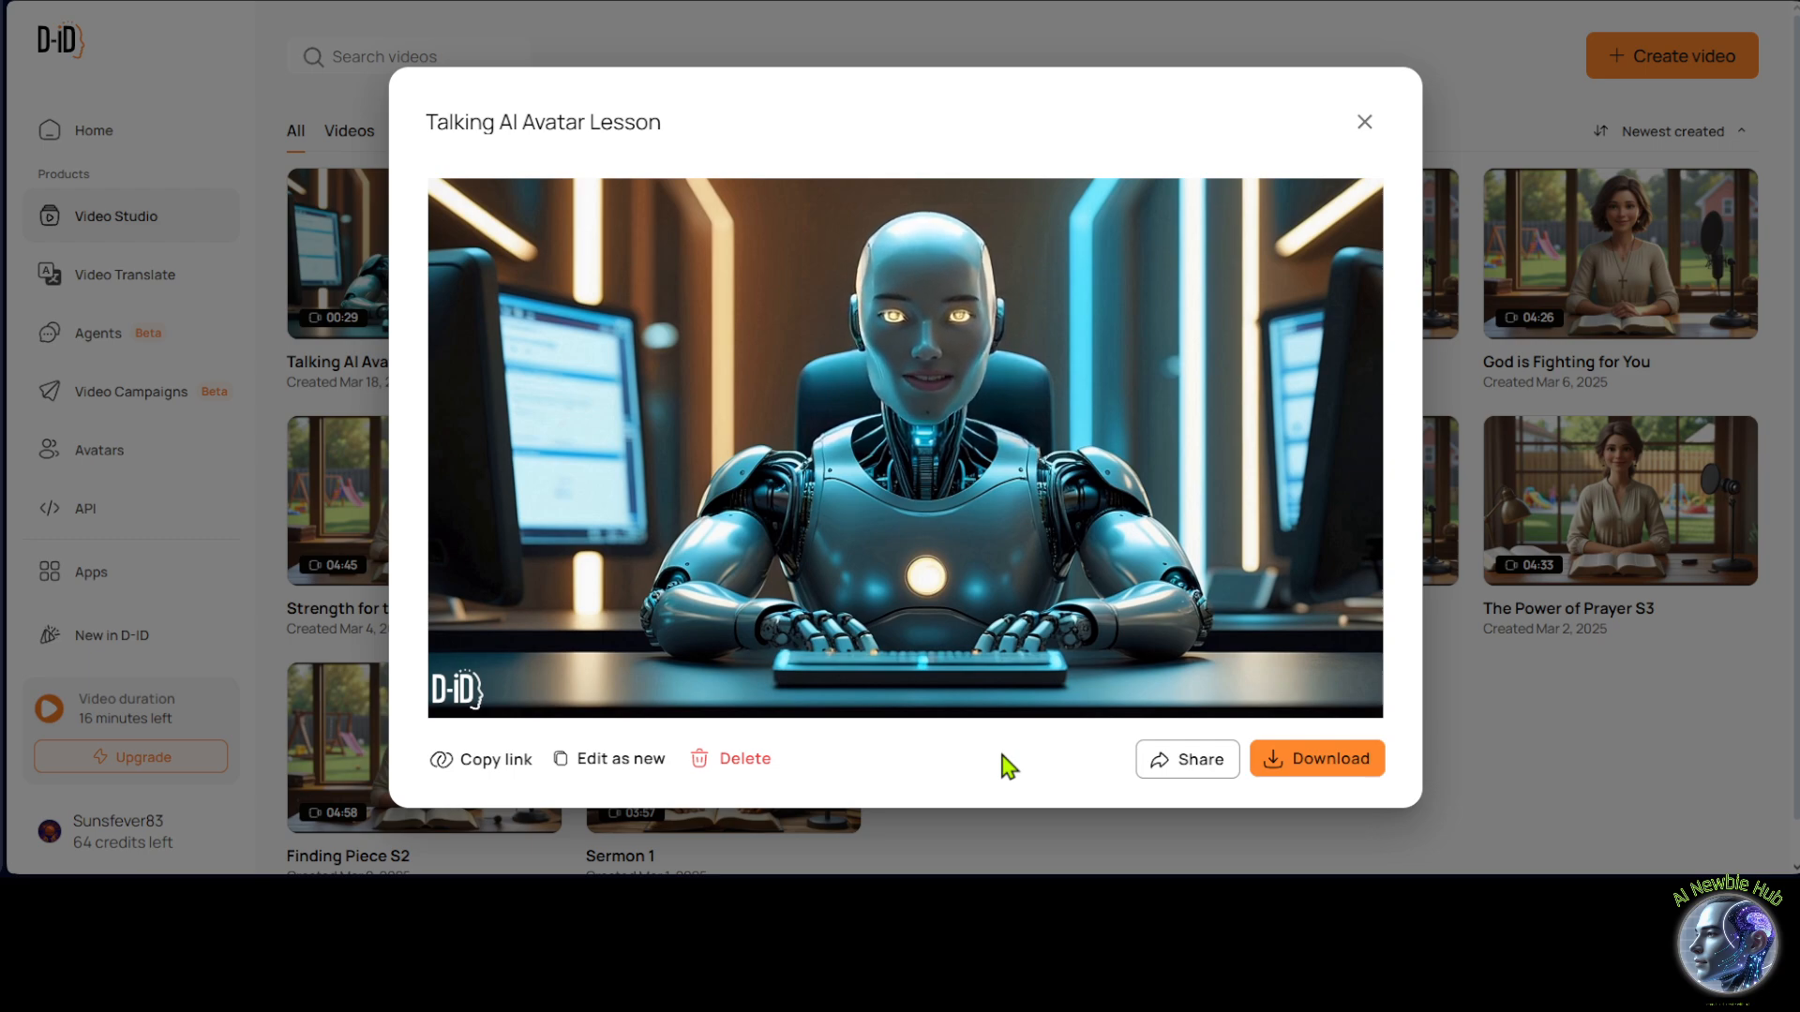
mouse_move(1127, 537)
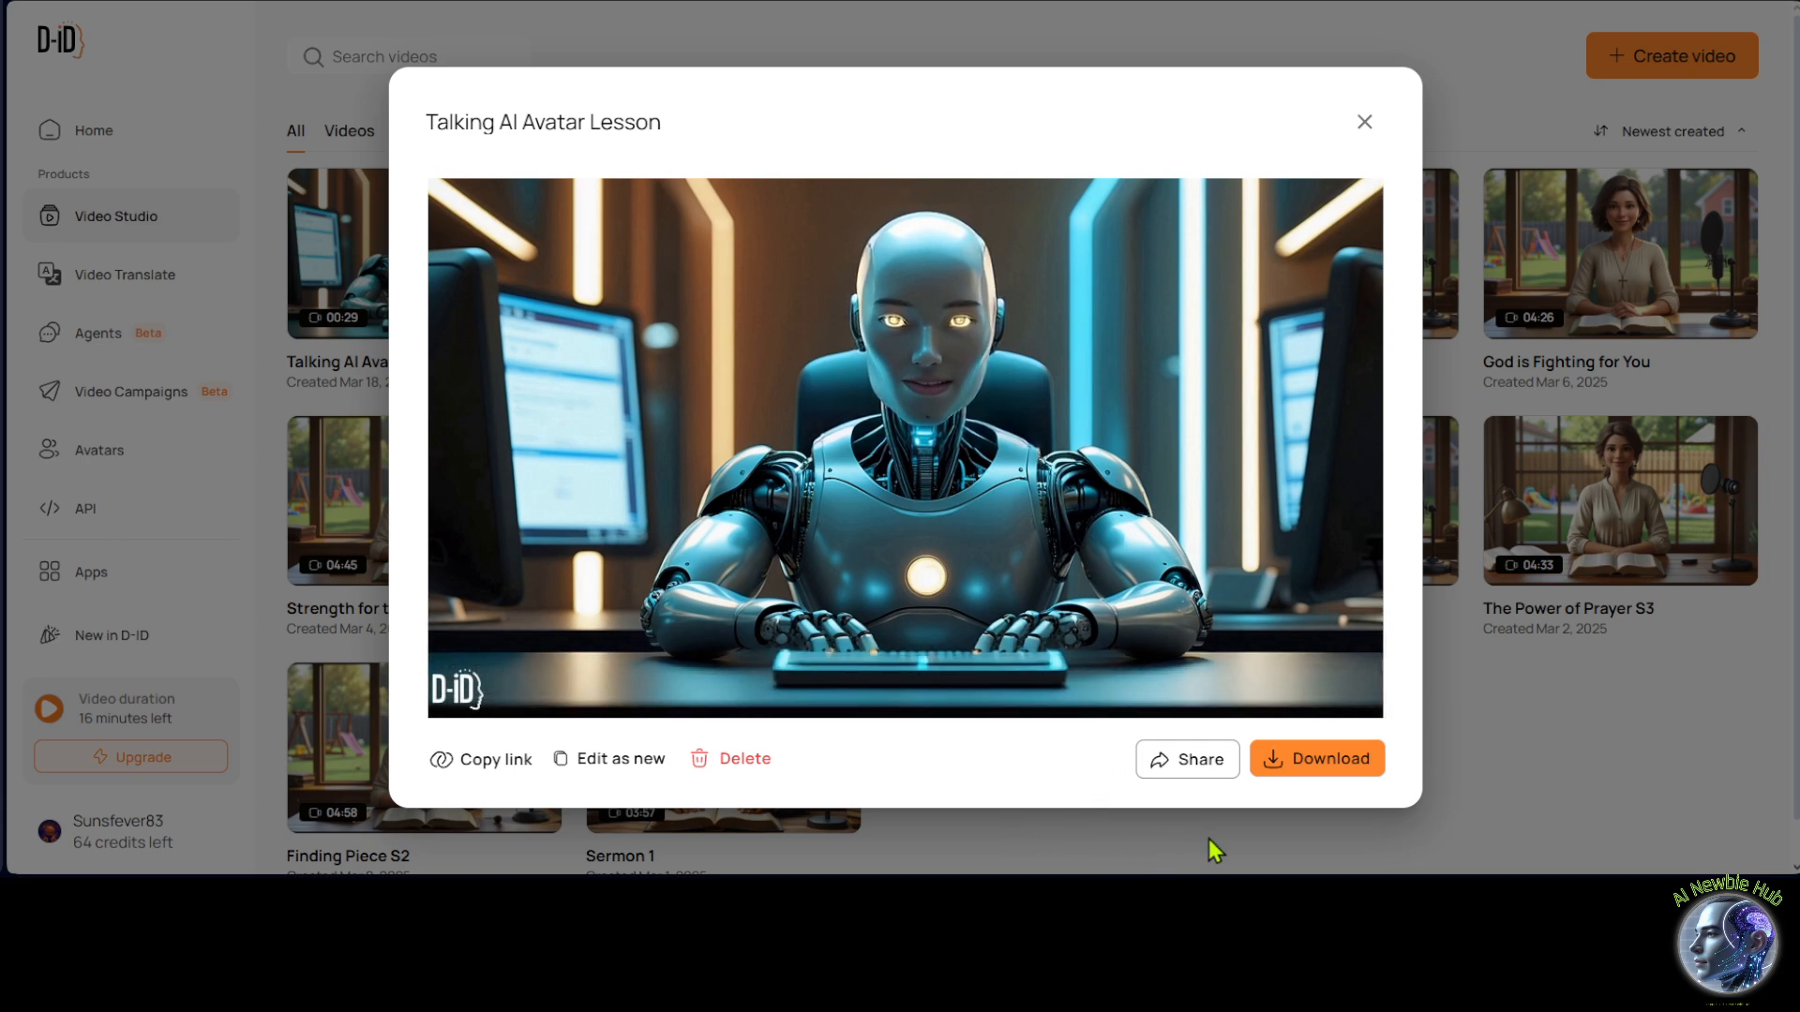
left_click(1292, 775)
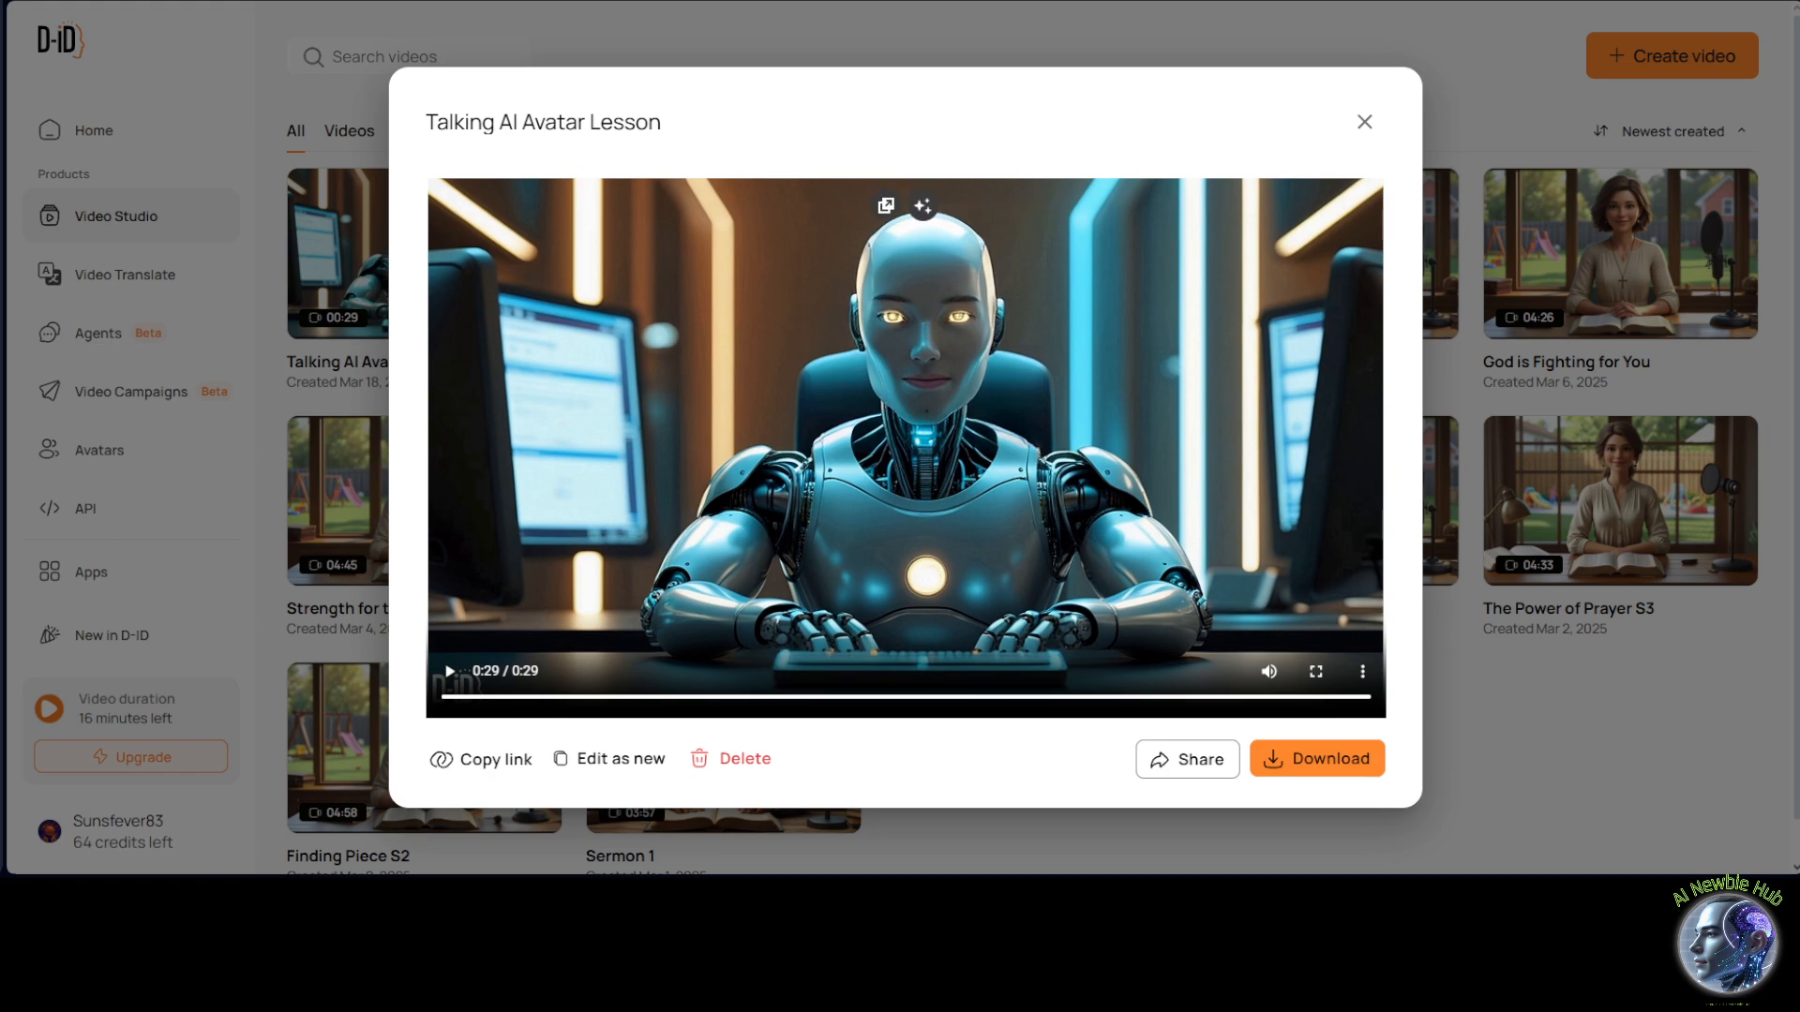
left_click(1364, 122)
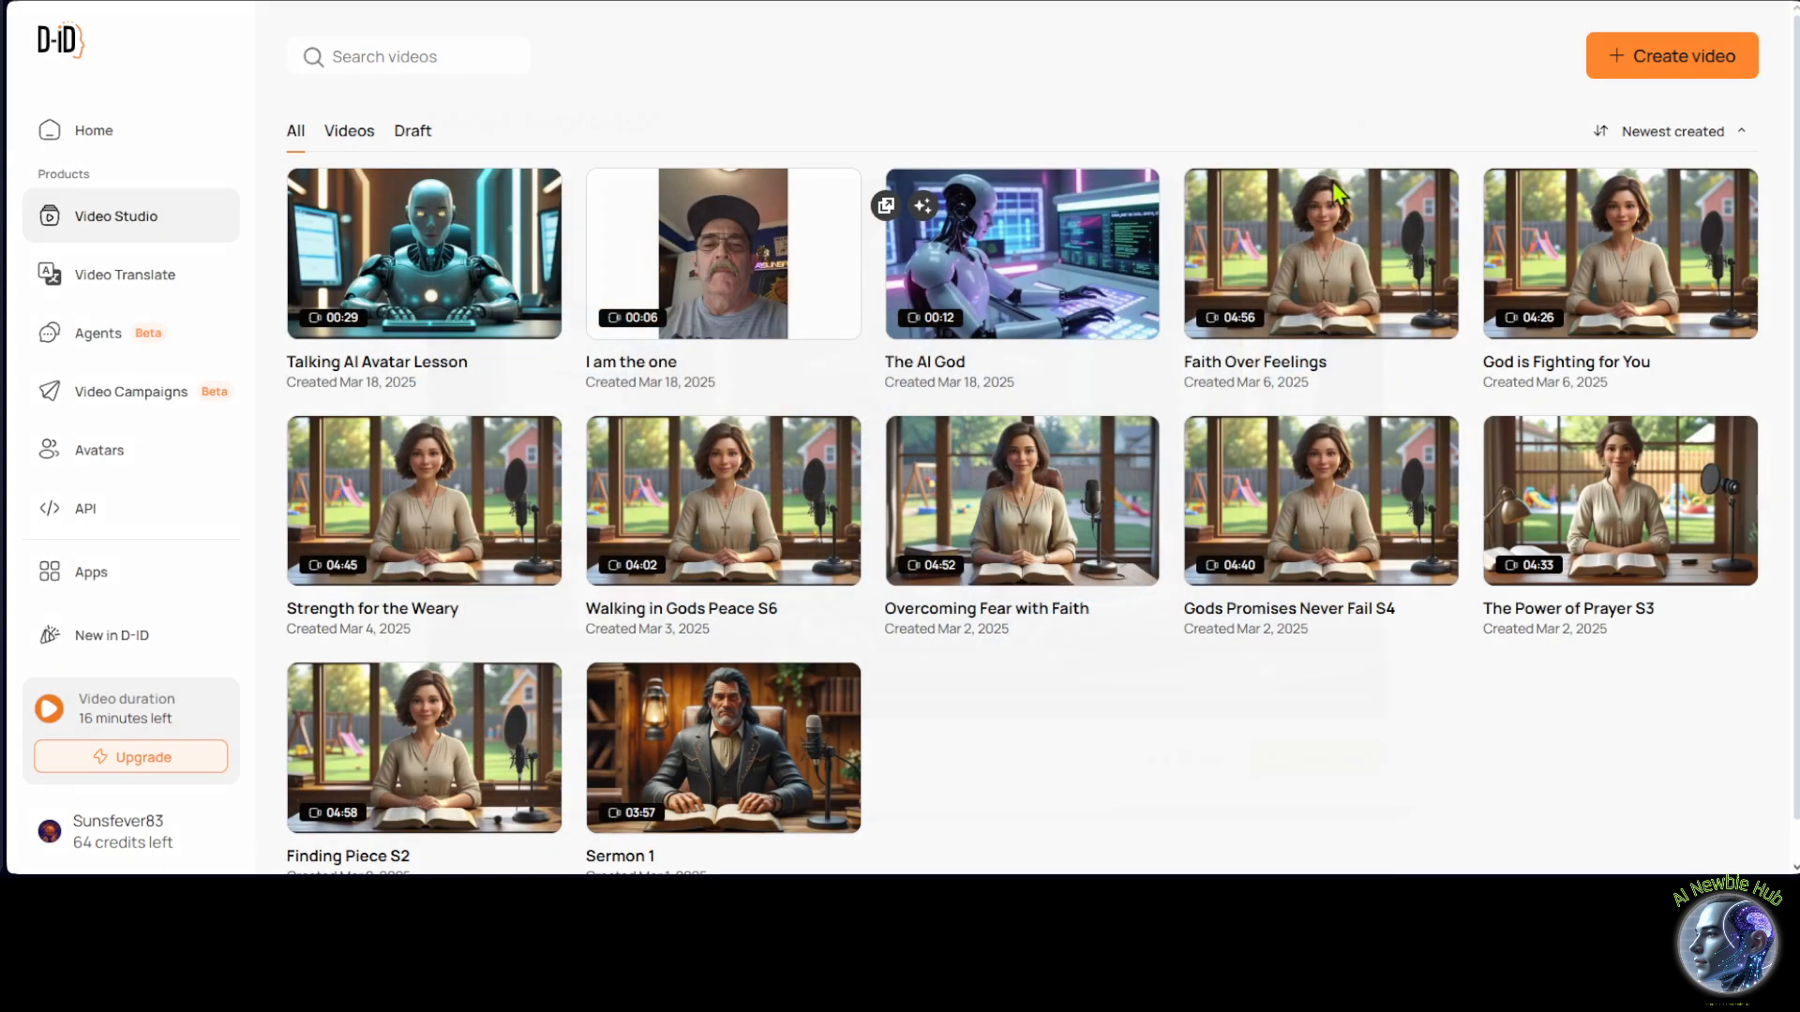